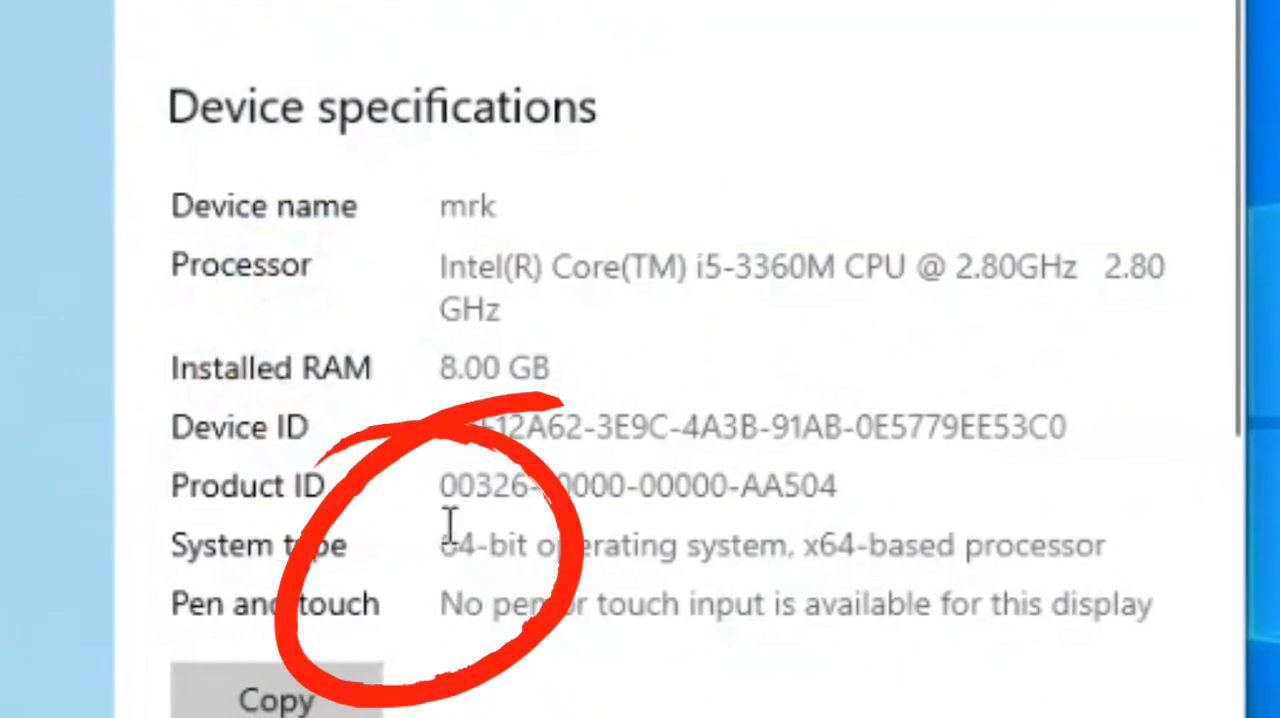
Check the system type in the device specifications and minimize the Settings window
{"action": "double_click", "coordinate": [455, 545]}
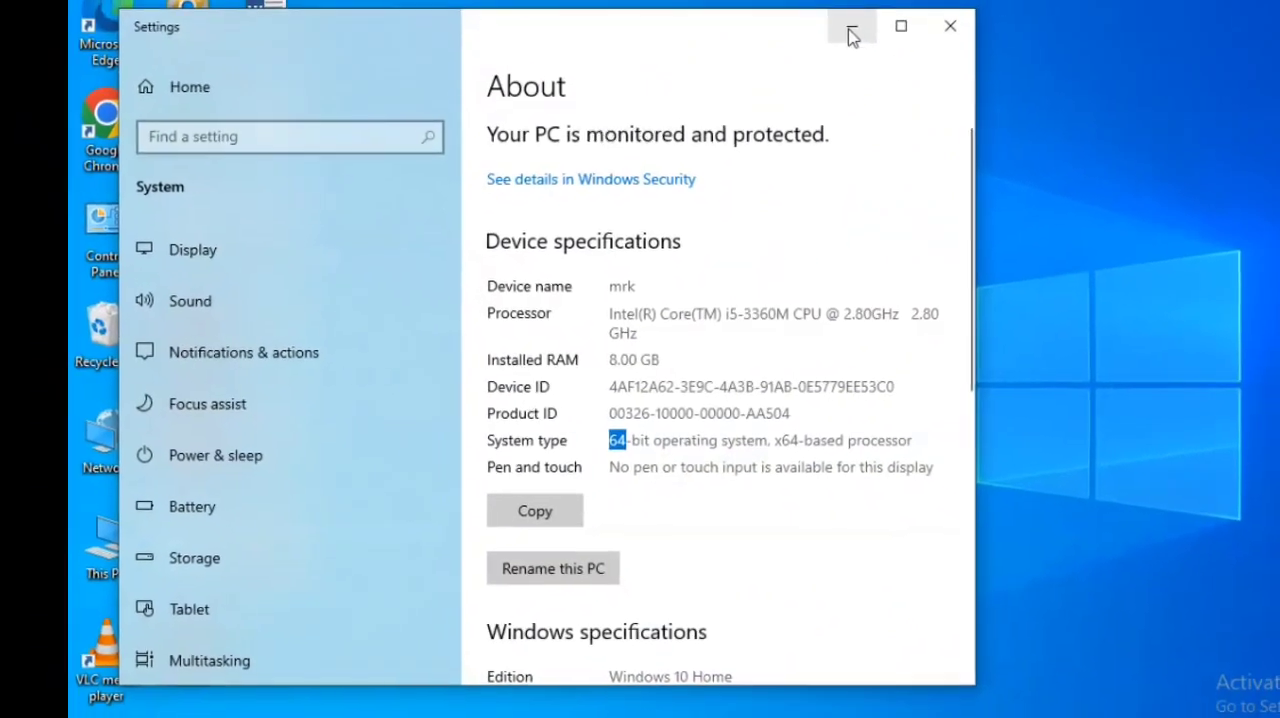
{"action": "left_click", "coordinate": [857, 15]}
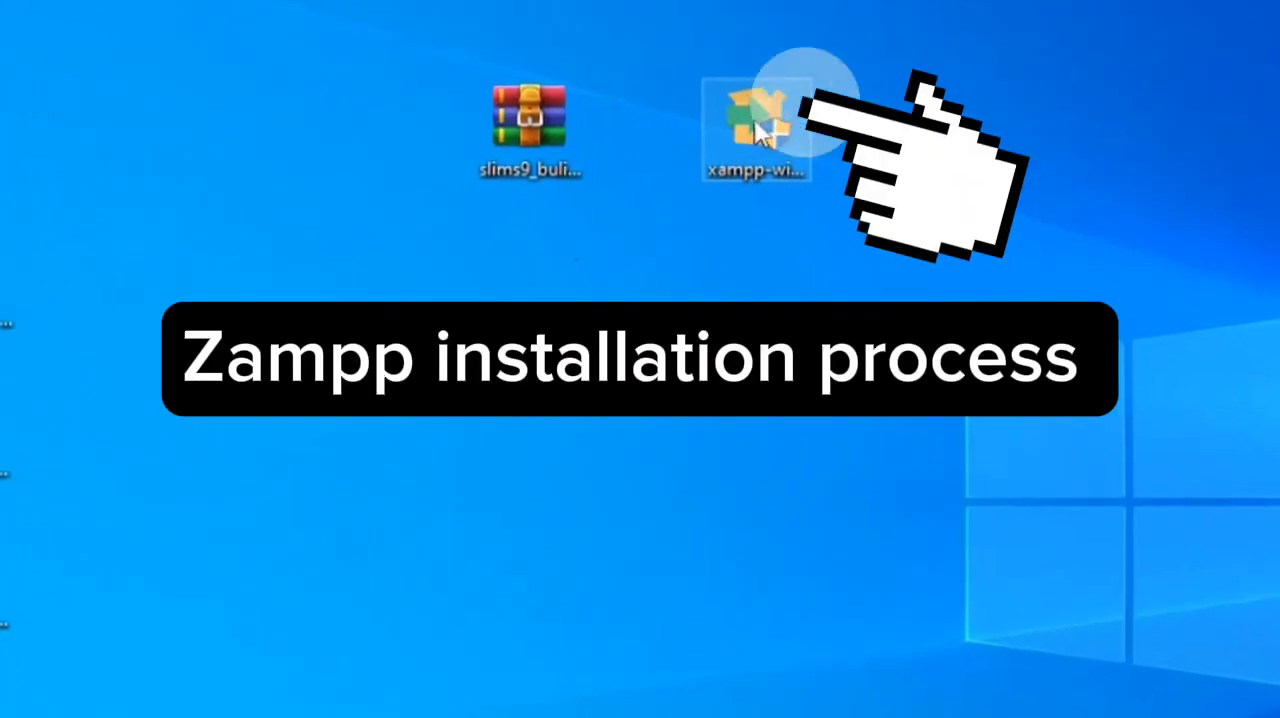
Run the XAMPP installer, acknowledge the UAC warning, and proceed with the default components and C:\xampp1 as the installation folder
{"action": "double_click", "coordinate": [764, 120]}
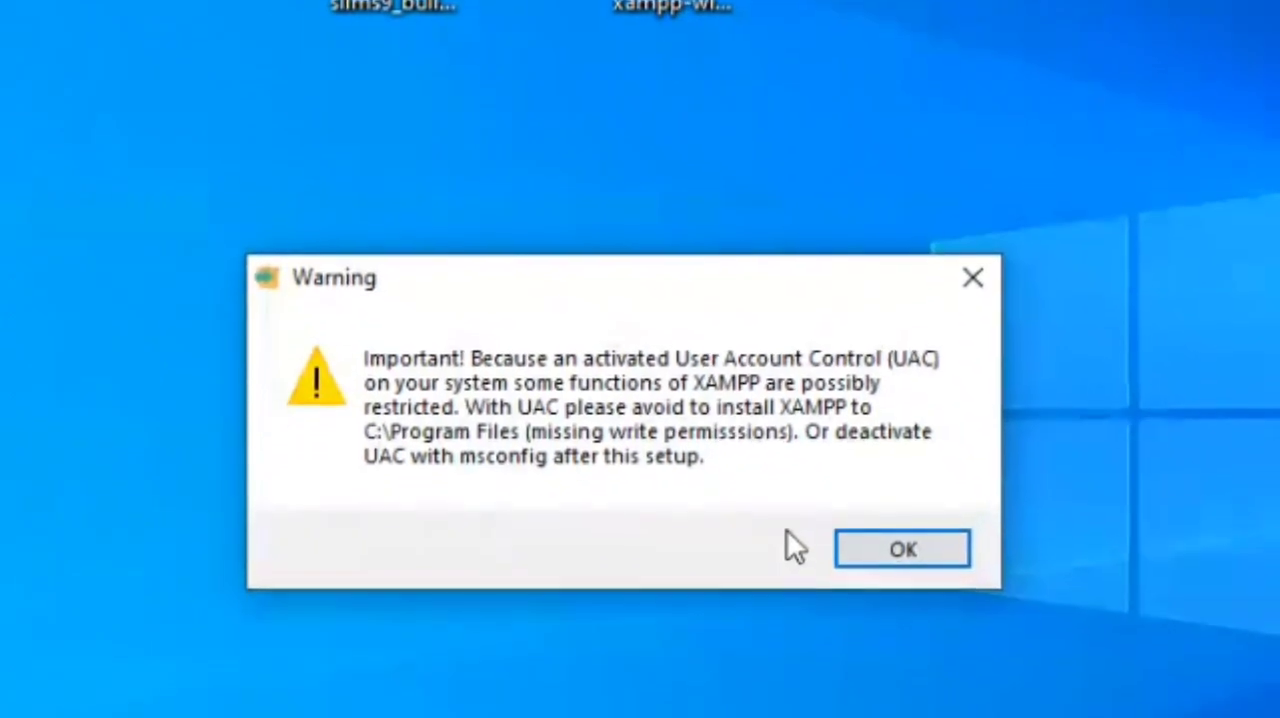
{"action": "left_click", "coordinate": [870, 462]}
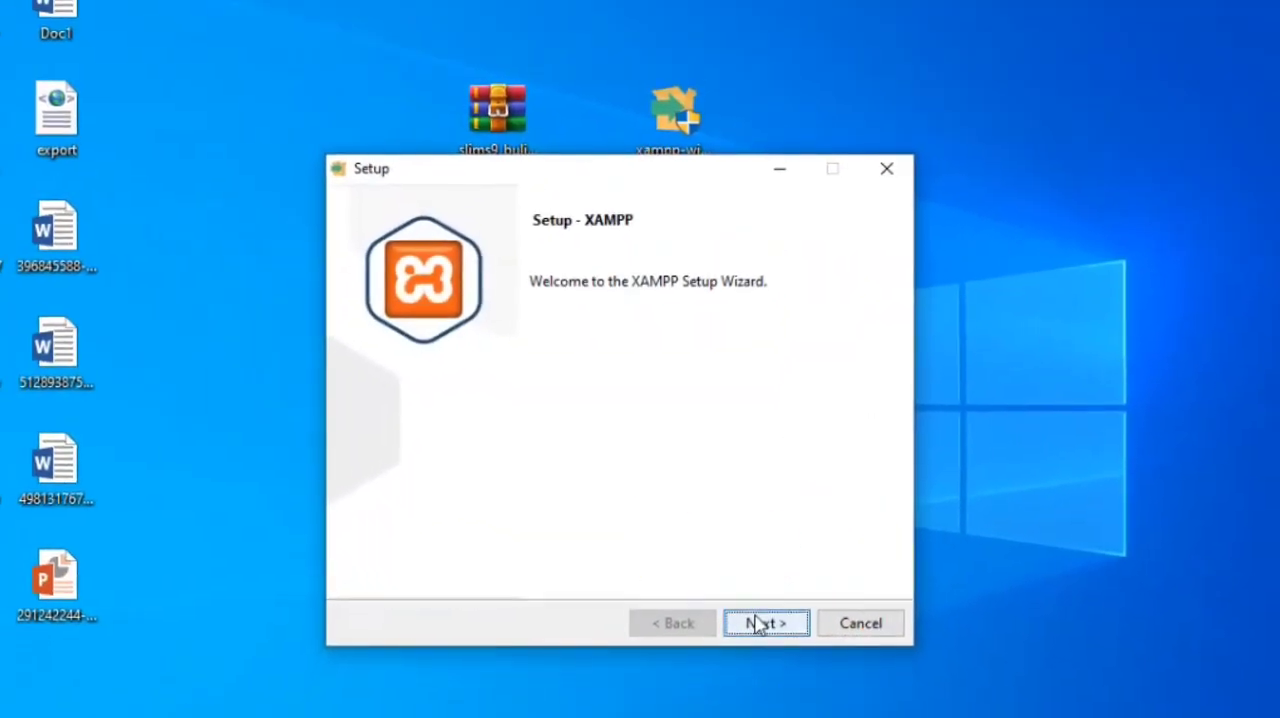
{"action": "left_click", "coordinate": [758, 626]}
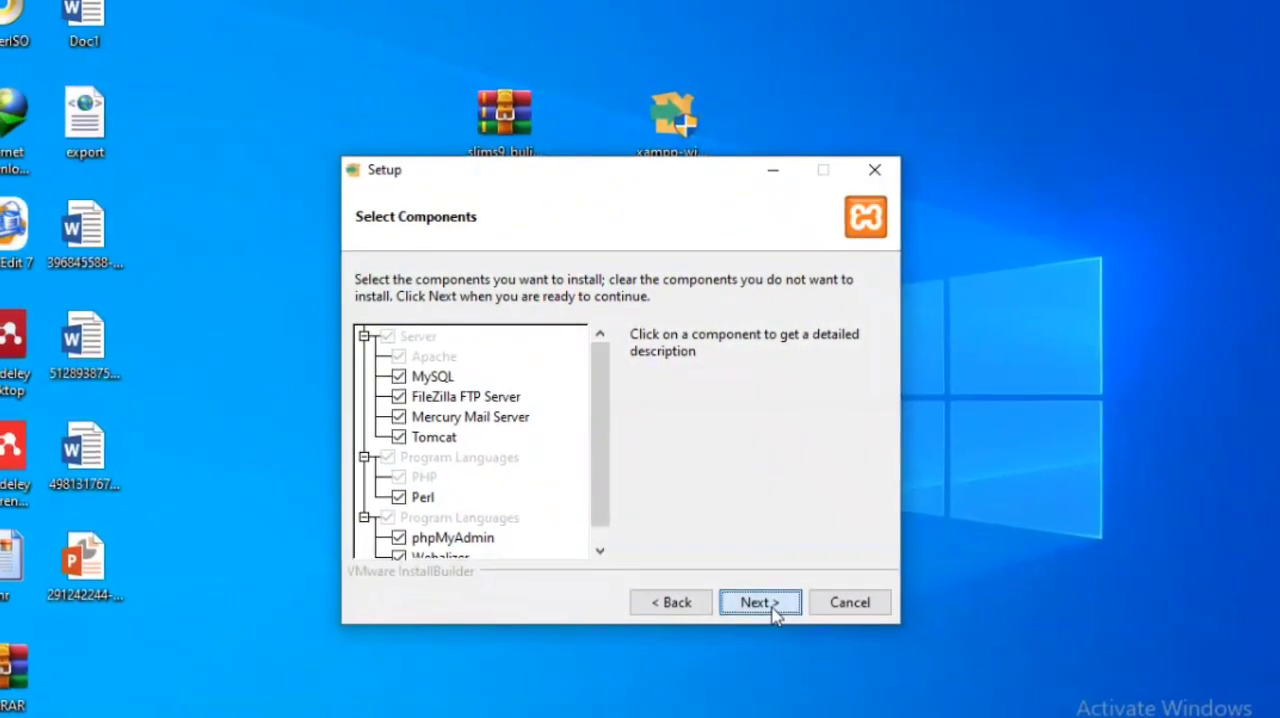
{"action": "left_click", "coordinate": [771, 605]}
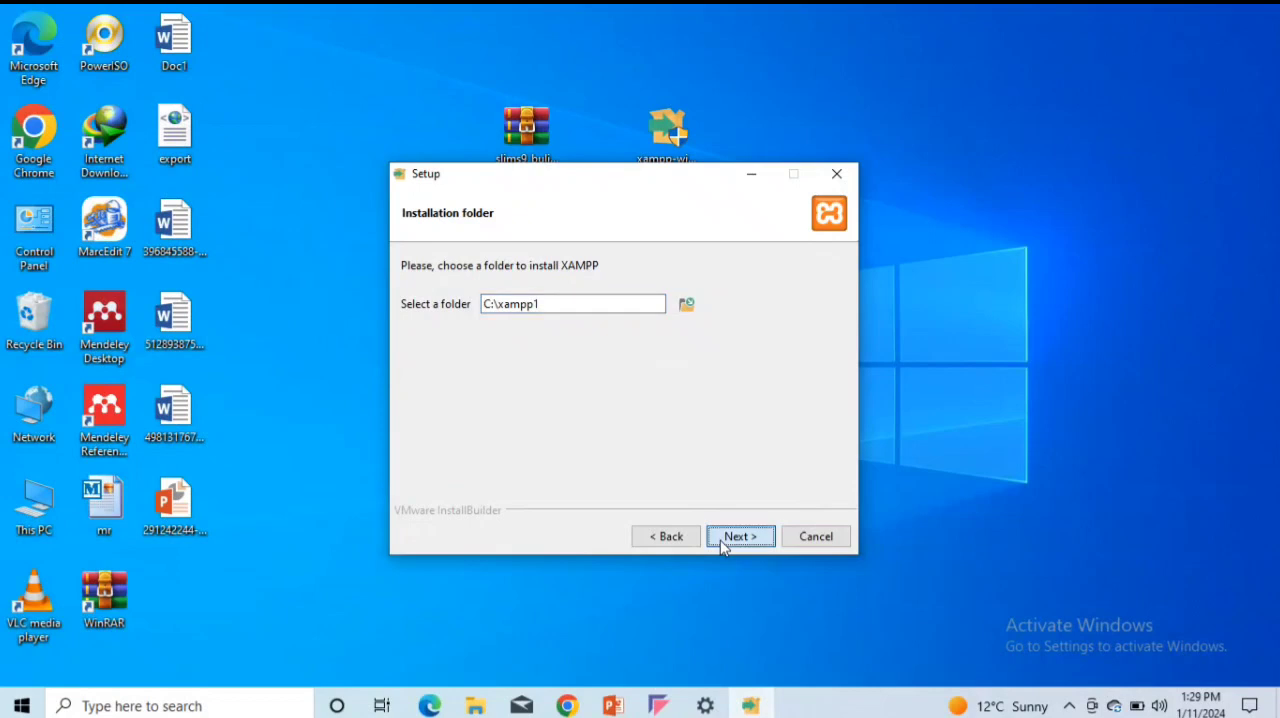
{"action": "left_click", "coordinate": [721, 543]}
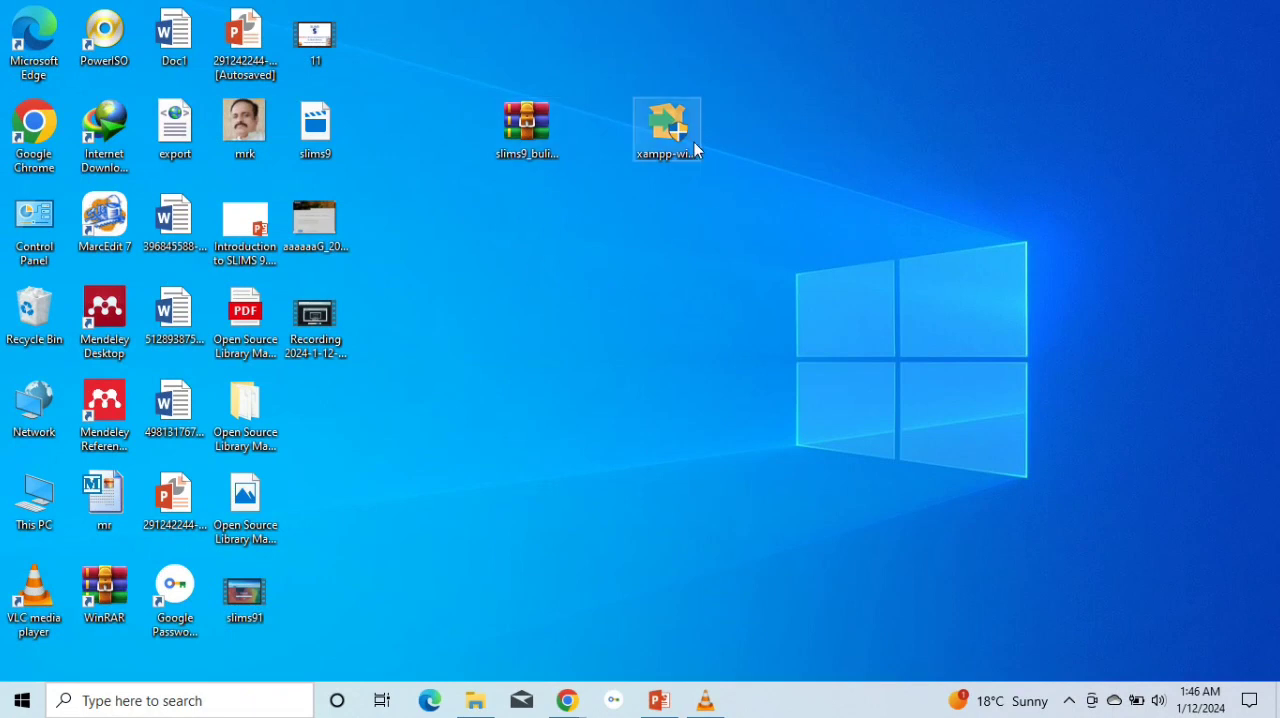
Search Windows for xampp and open the XAMPP Control Panel
{"action": "left_click", "coordinate": [172, 710]}
{"action": "type", "text": "x"}
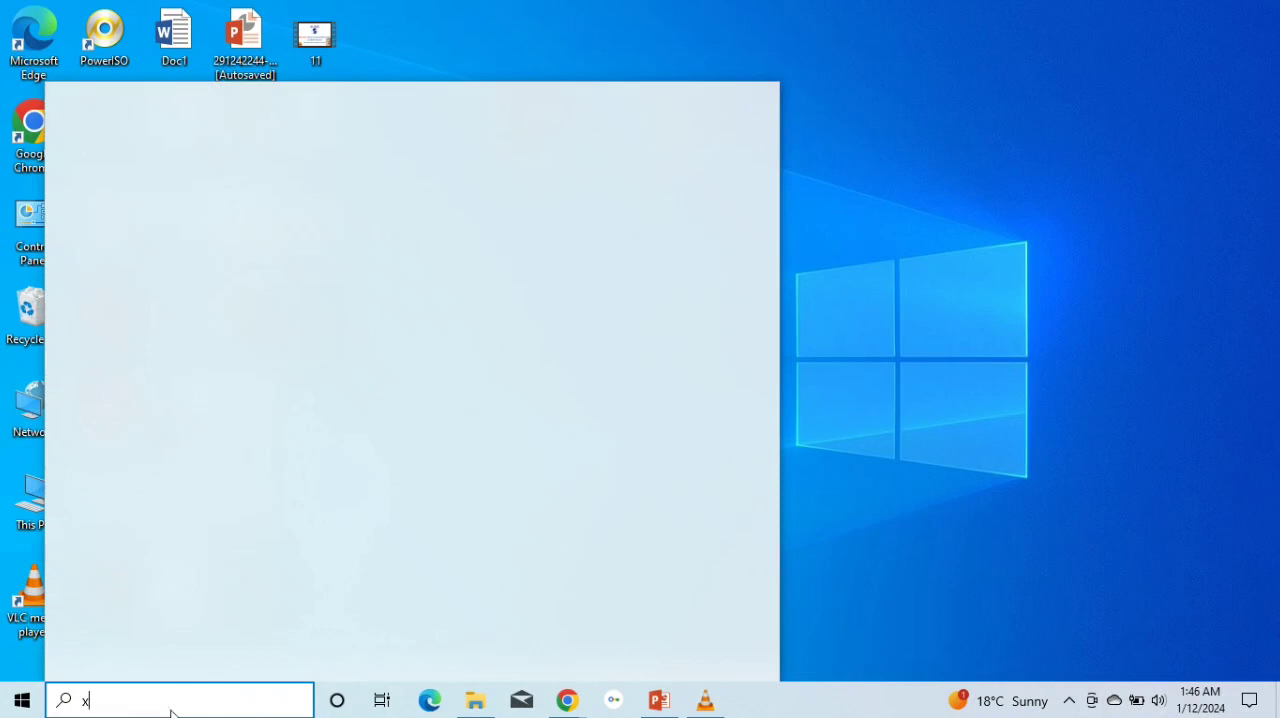
{"action": "type", "text": "a,"}
{"action": "key", "text": "BackSpace"}
{"action": "type", "text": "mpp"}
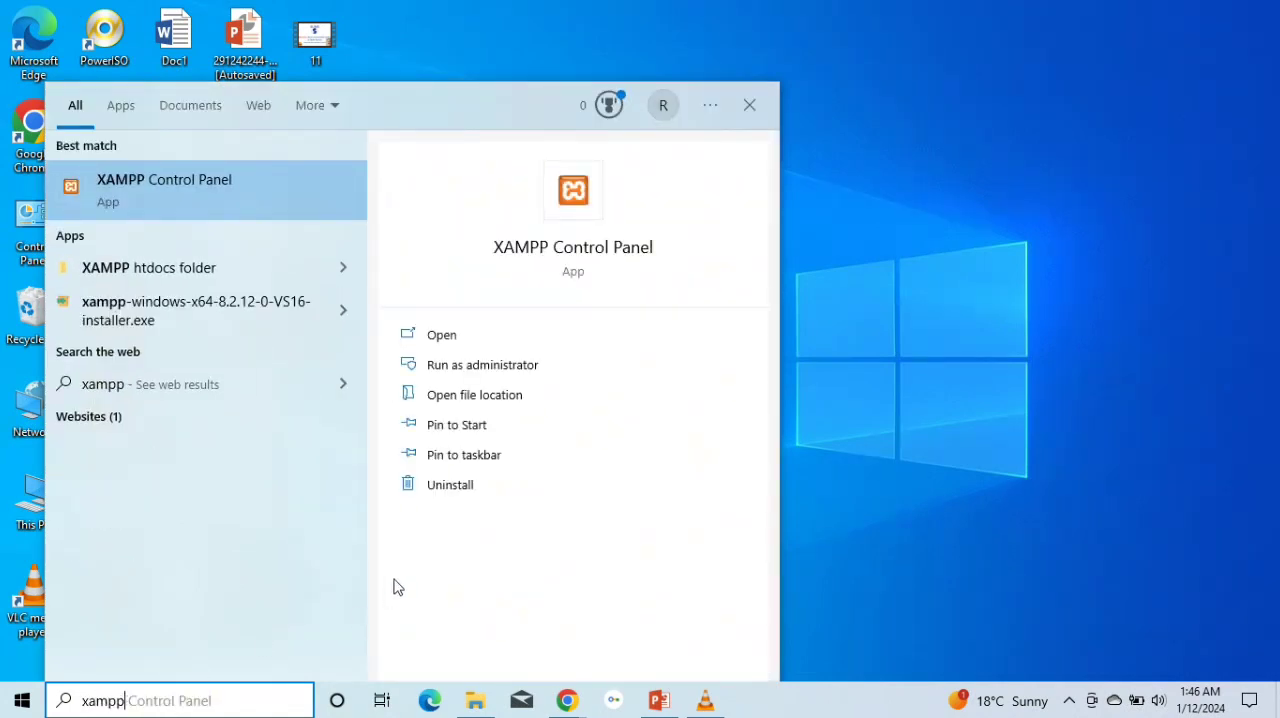
{"action": "left_click", "coordinate": [593, 208]}
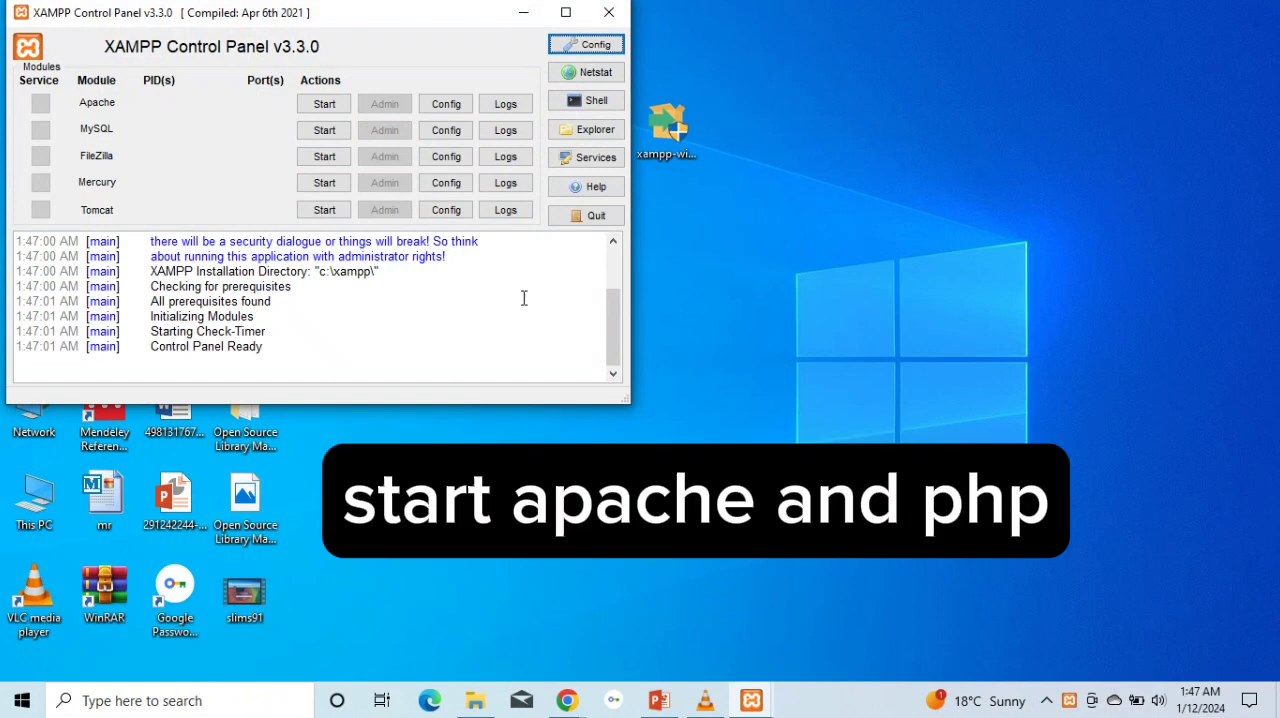
Start the Apache and MySQL modules and allow mysqld through the firewall on public networks
{"action": "left_click", "coordinate": [334, 105]}
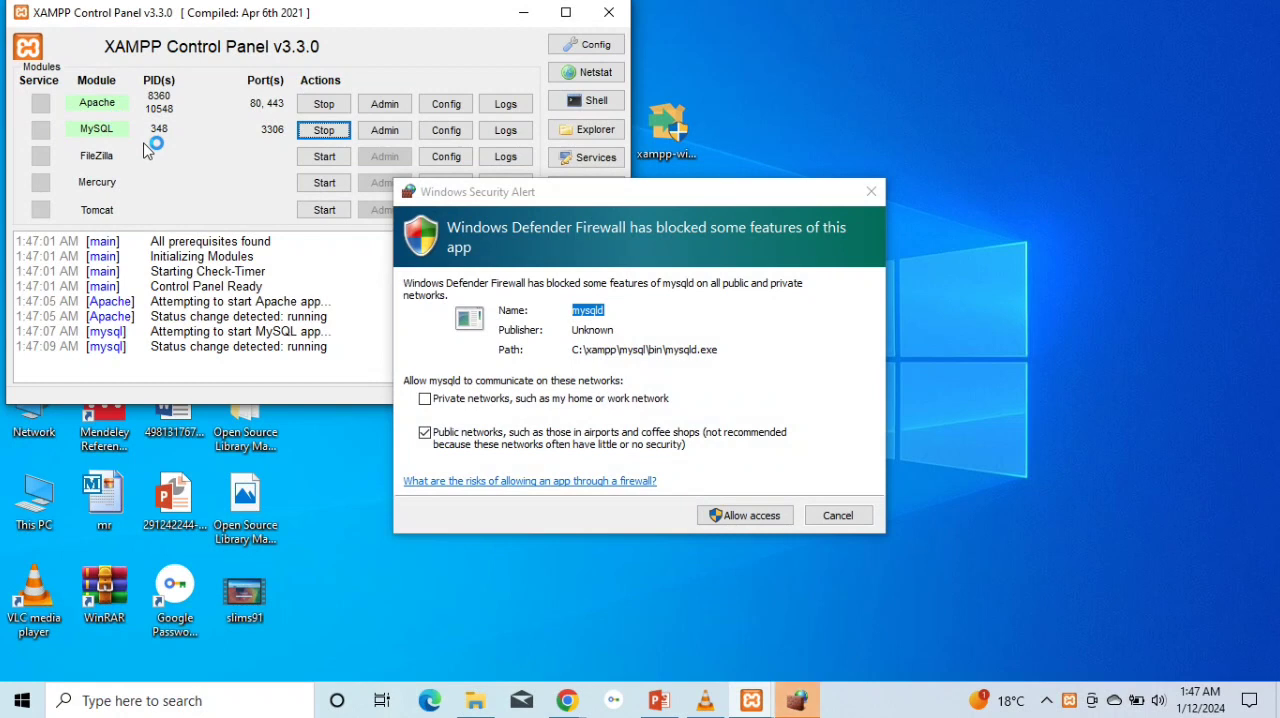
{"action": "left_click", "coordinate": [729, 519]}
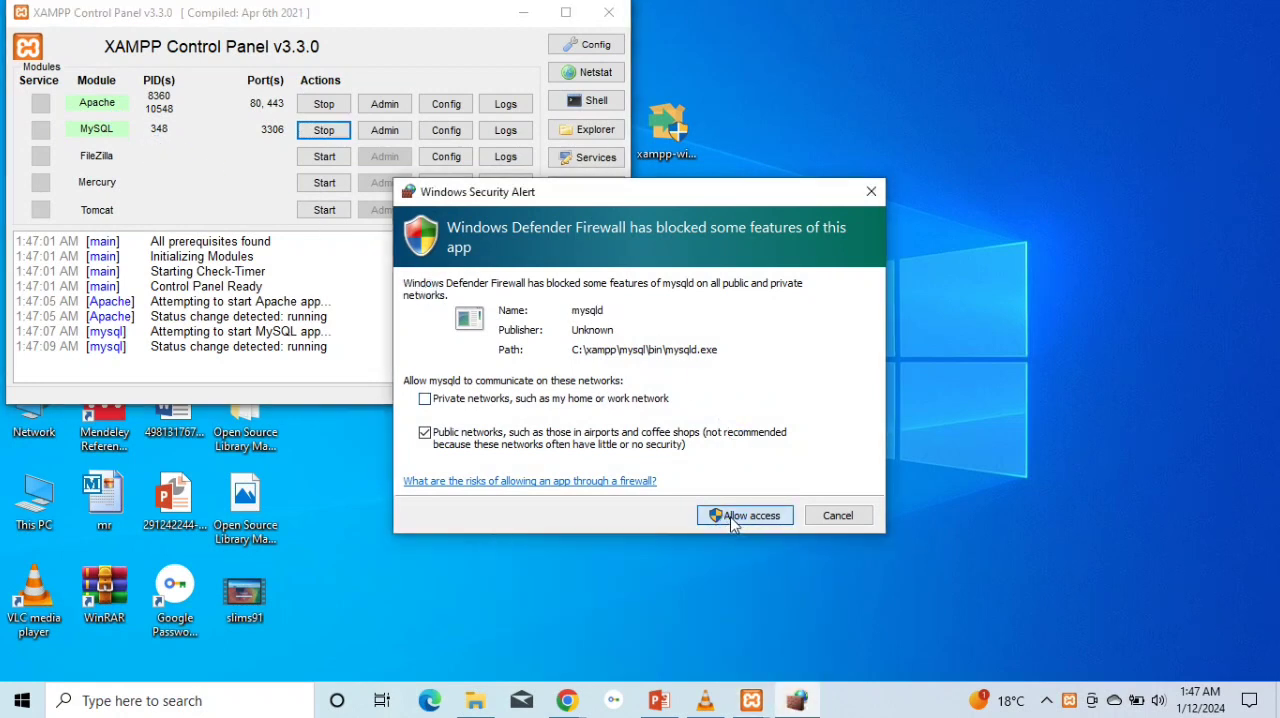
{"action": "left_click", "coordinate": [740, 515]}
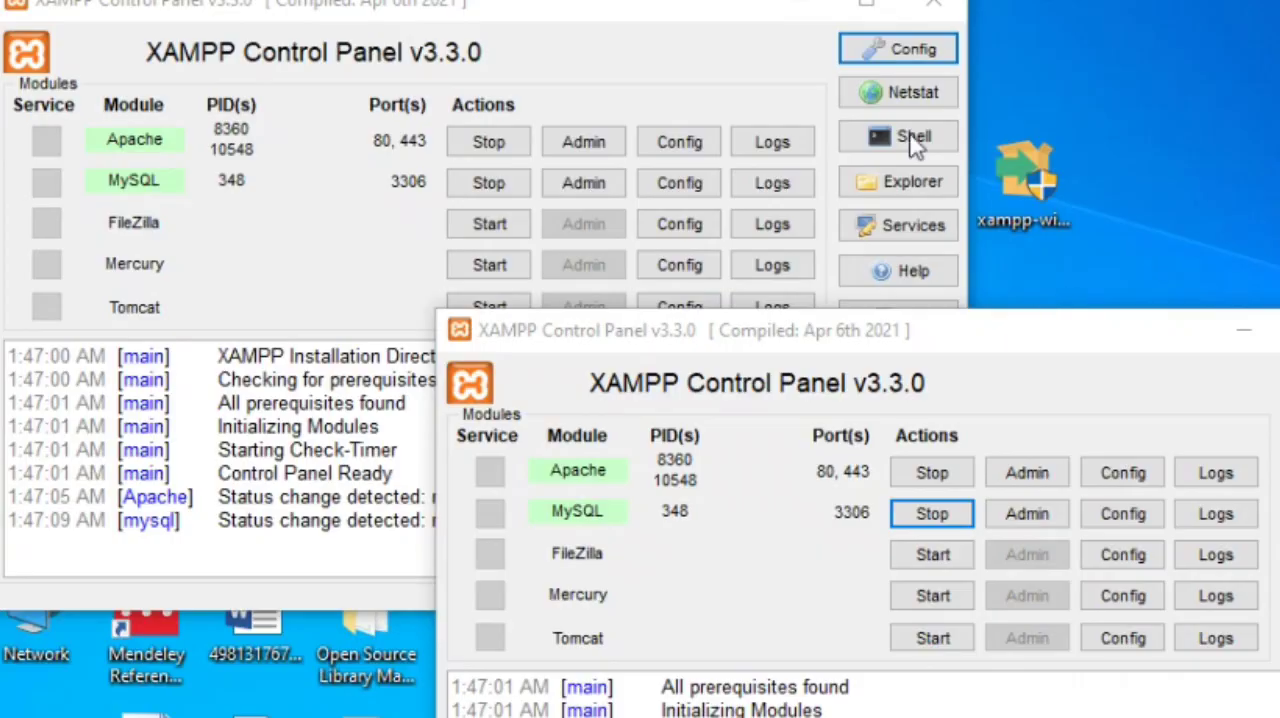
Minimize the extra XAMPP Control Panel window and restart the Apache and MySQL modules
{"action": "left_click", "coordinate": [815, 7]}
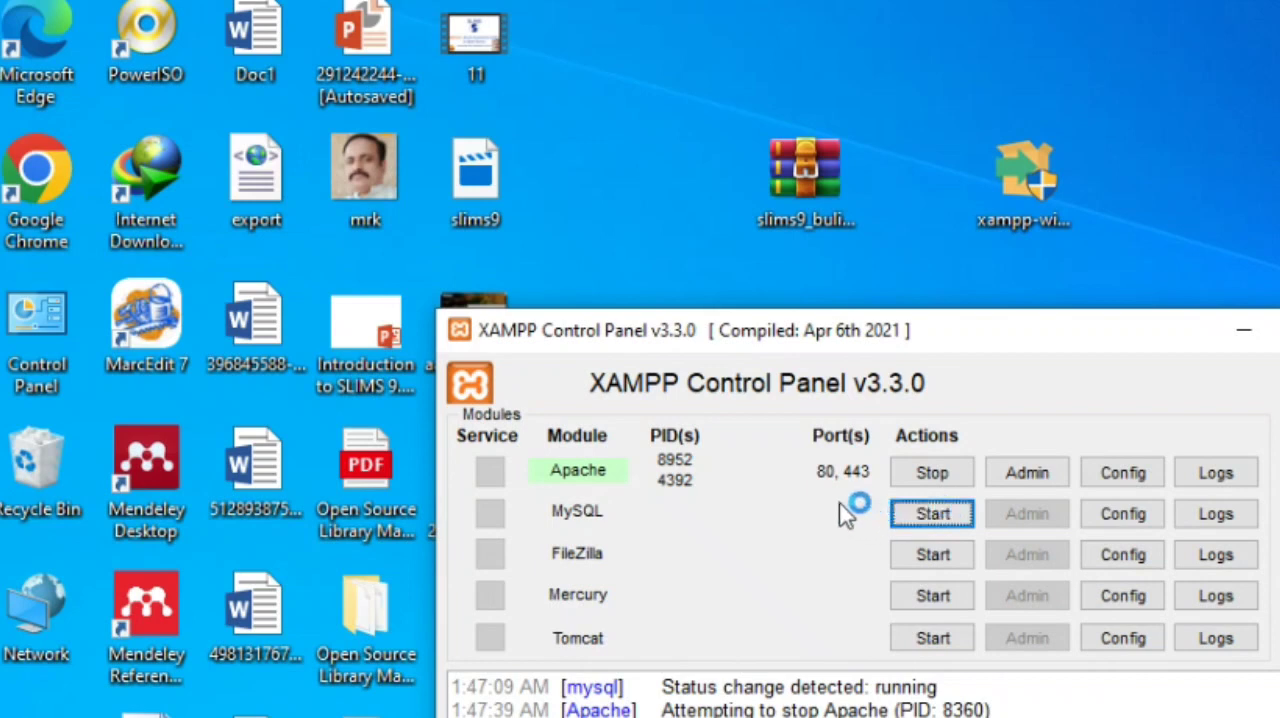
{"action": "left_click", "coordinate": [950, 527]}
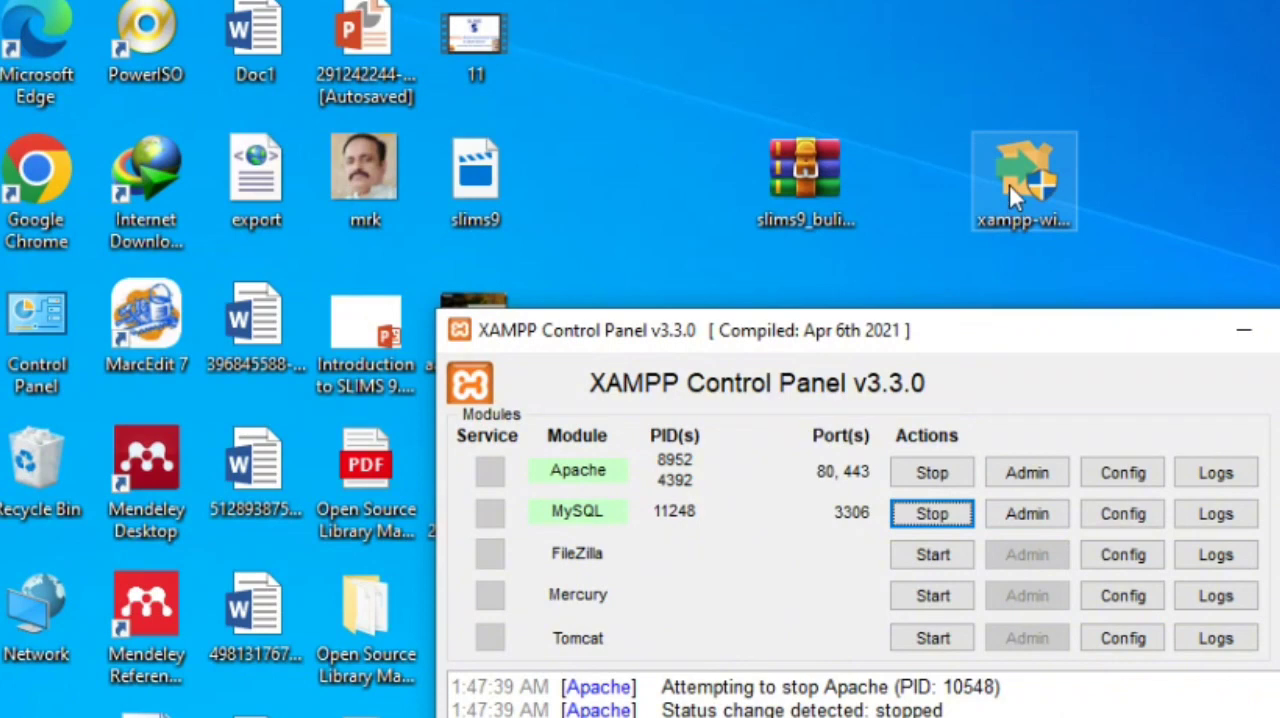
Open the slims9_bulian-9.6.1.tar.gz archive from the desktop in WinRAR and select its slims9_bulian-9.6.1 folder
{"action": "left_click", "coordinate": [817, 195]}
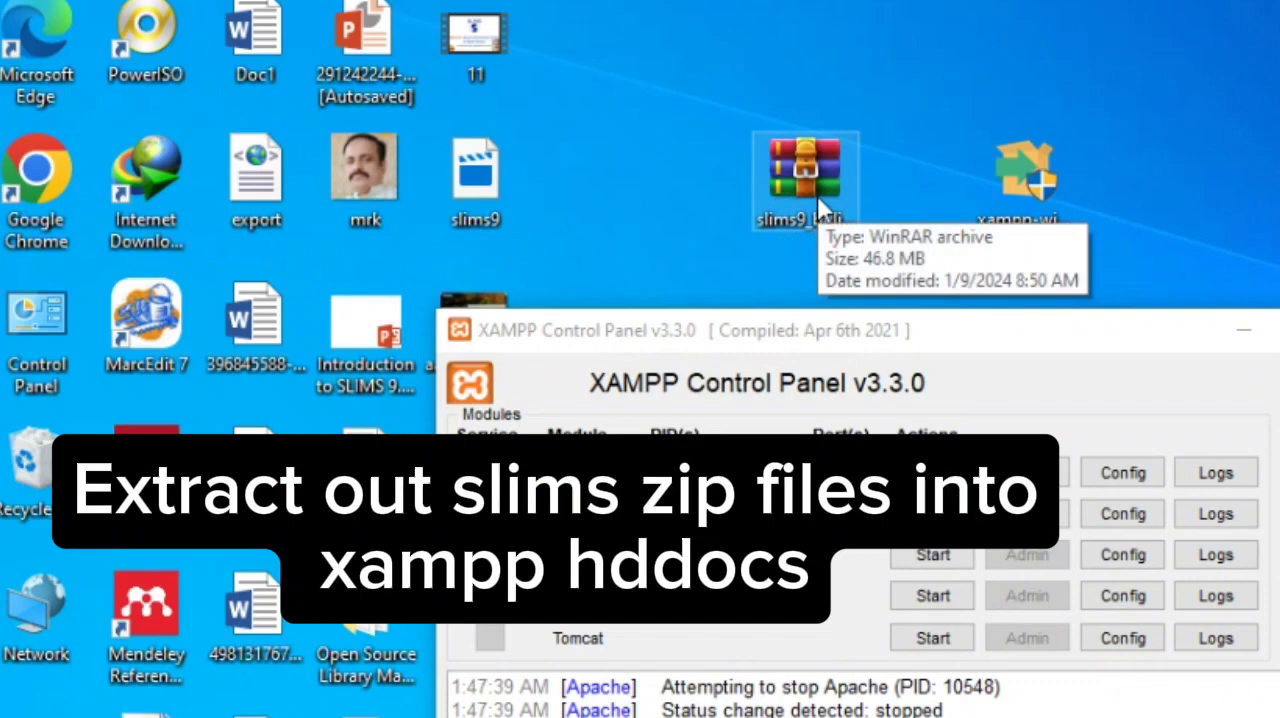
{"action": "double_click", "coordinate": [817, 195]}
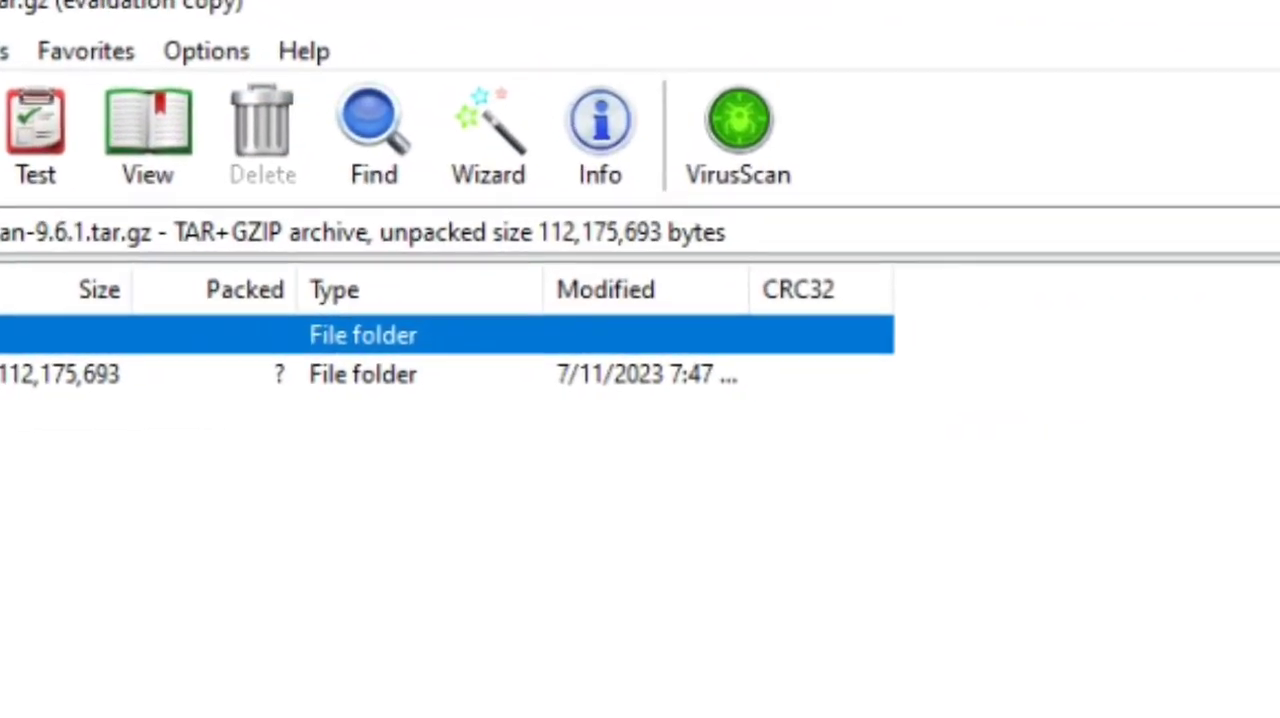
{"action": "left_click", "coordinate": [110, 380]}
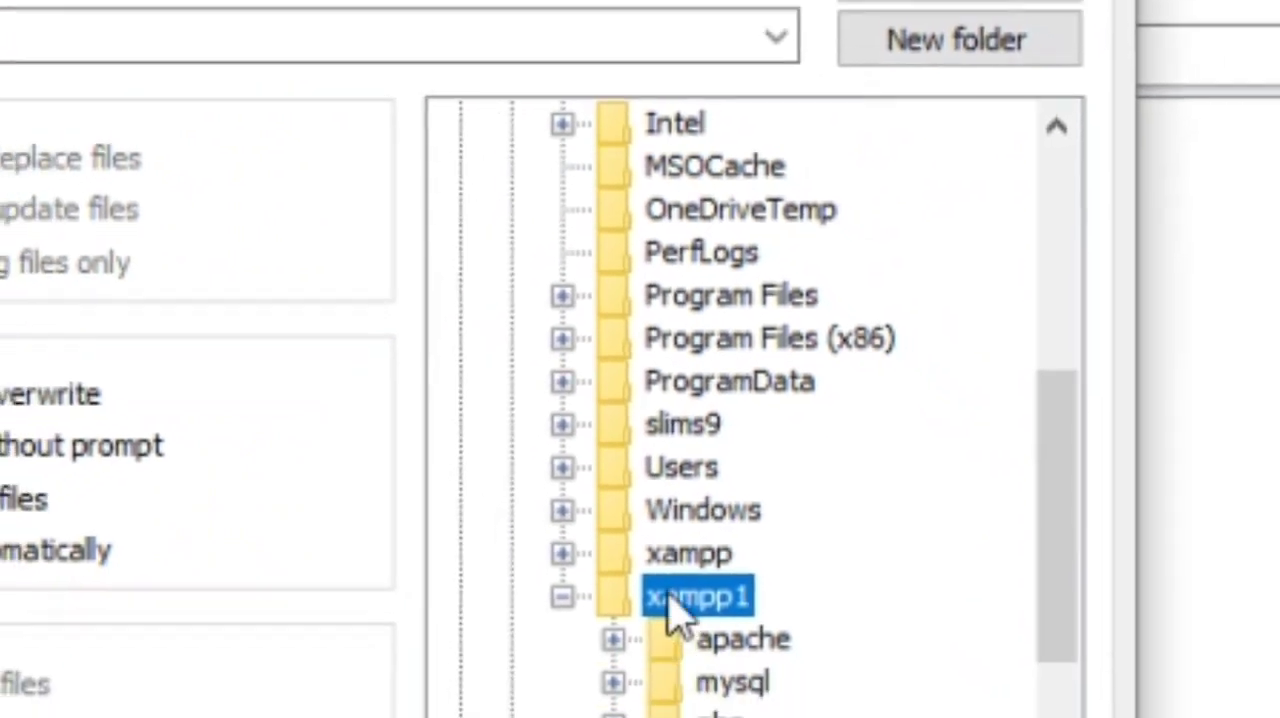
Extract the selected archive folder with C:\xampp\htdocs as the destination path
{"action": "left_click", "coordinate": [686, 556]}
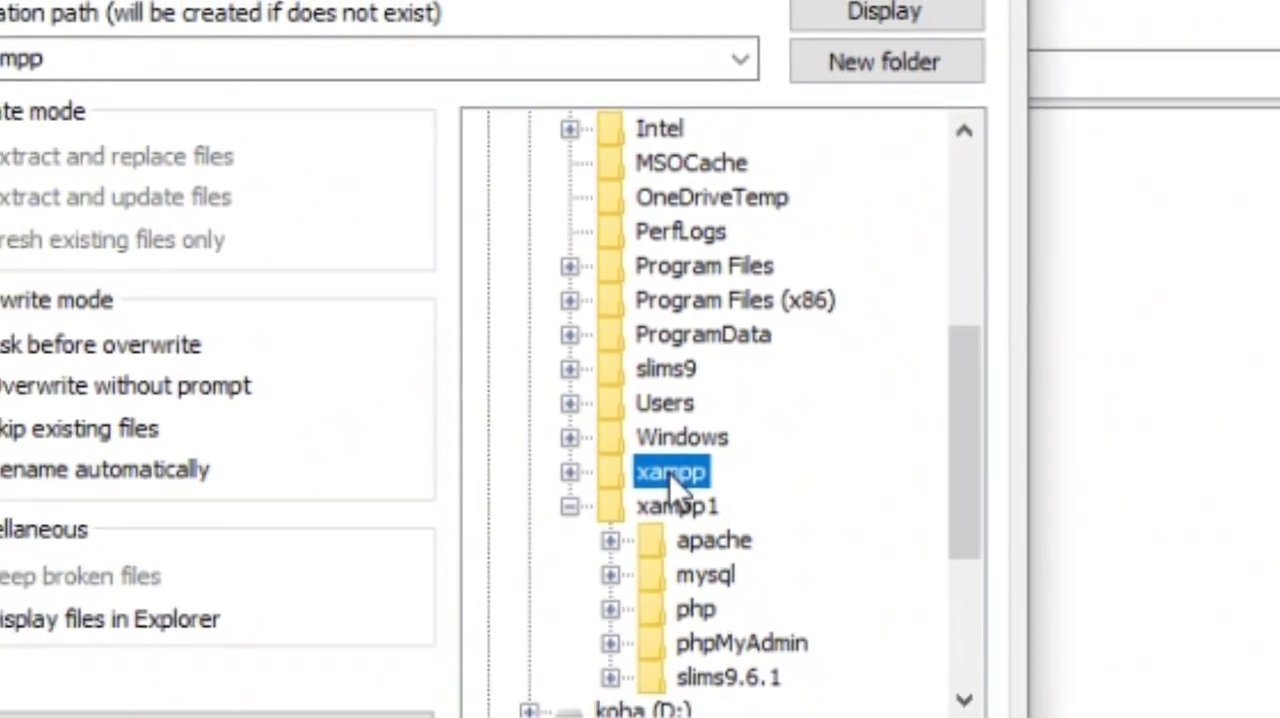
{"action": "double_click", "coordinate": [670, 476]}
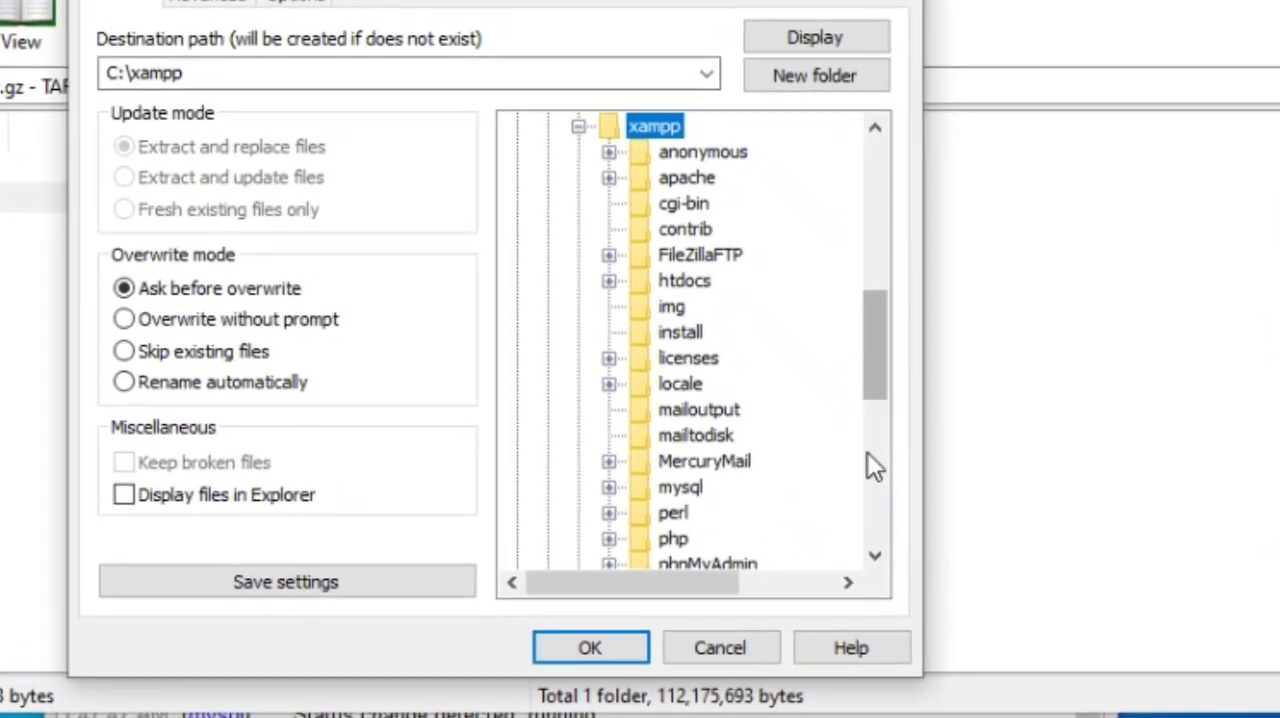
{"action": "left_click", "coordinate": [869, 475]}
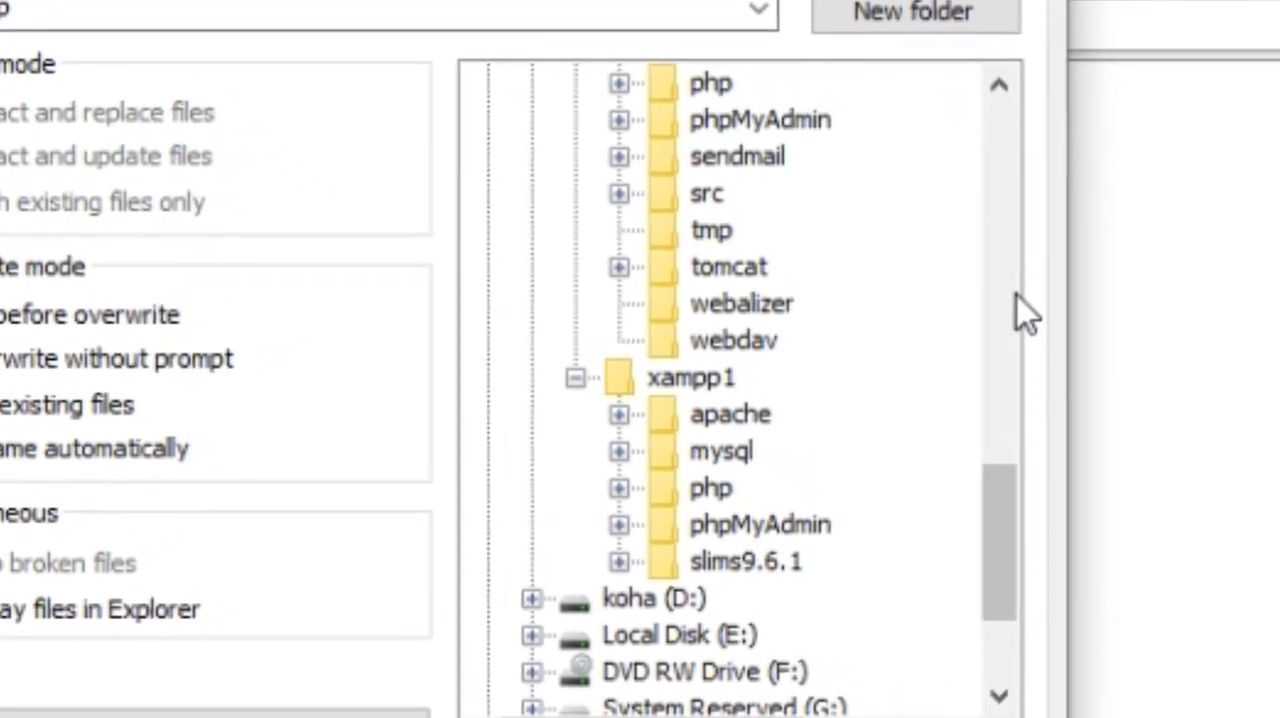
{"action": "scroll", "coordinate": [1020, 220], "scroll_direction": "up", "scroll_amount": 5}
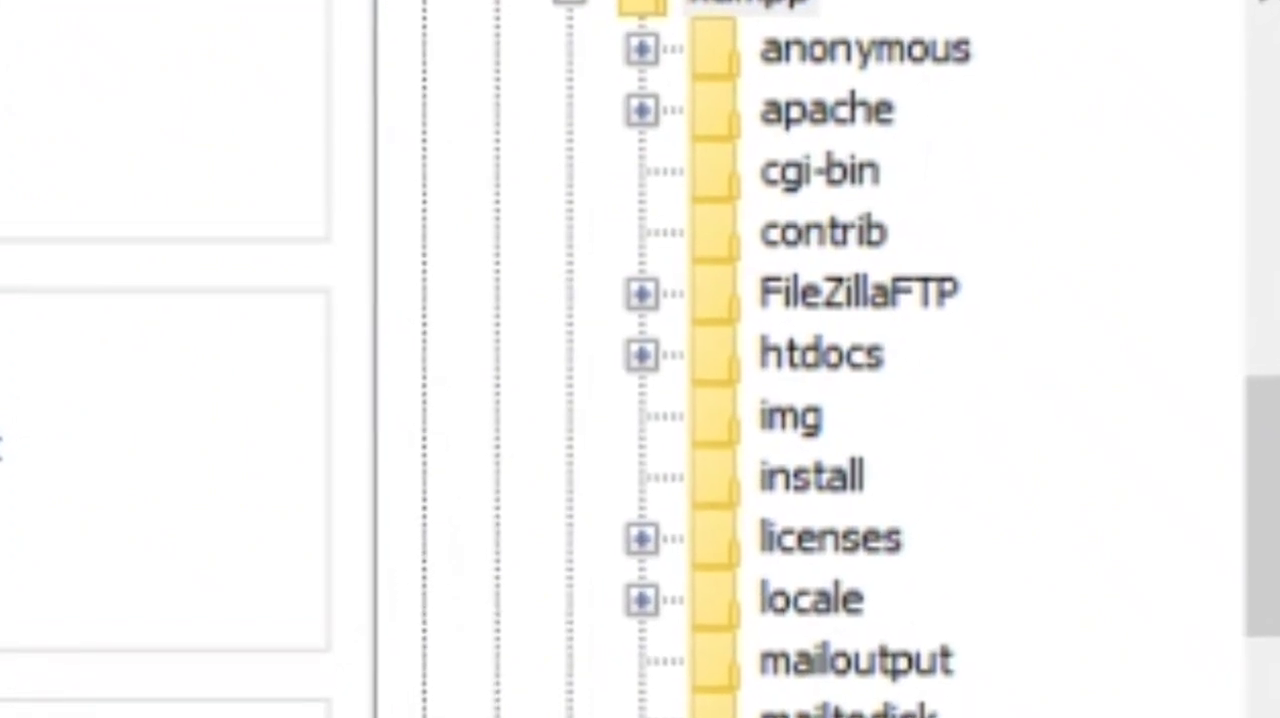
{"action": "left_click", "coordinate": [857, 374]}
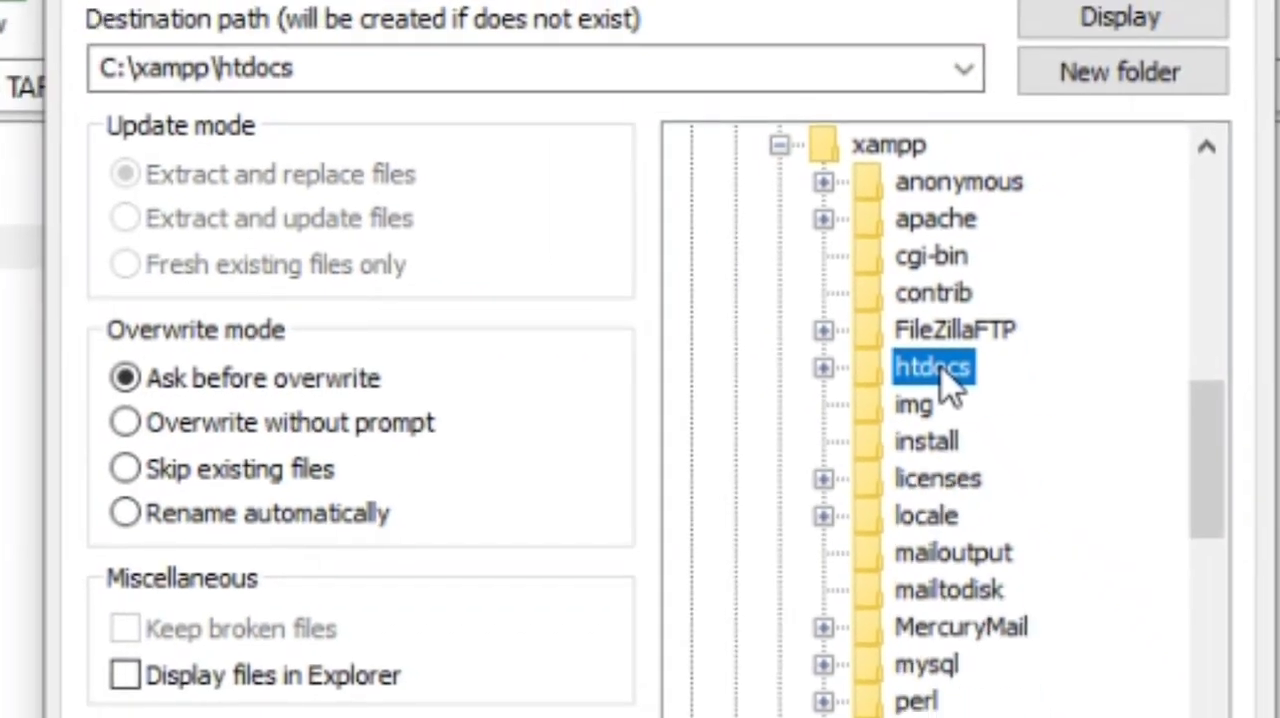
{"action": "double_click", "coordinate": [878, 378]}
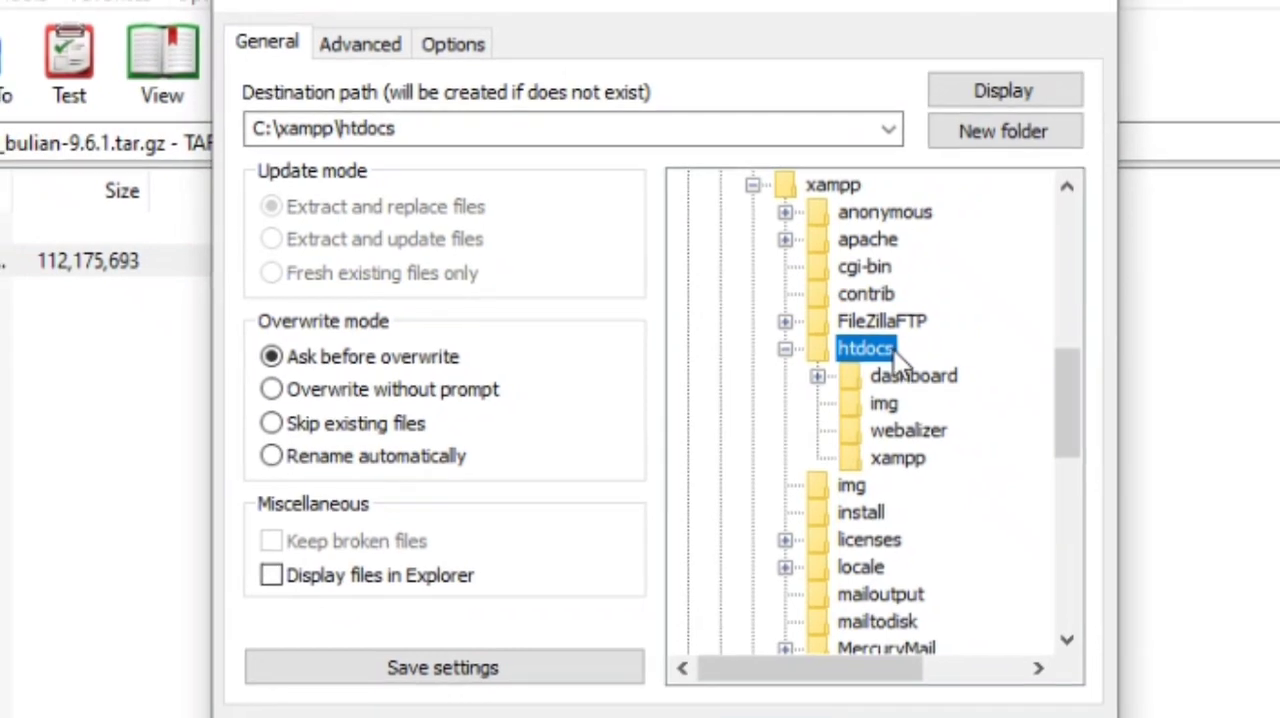
{"action": "left_click", "coordinate": [506, 132]}
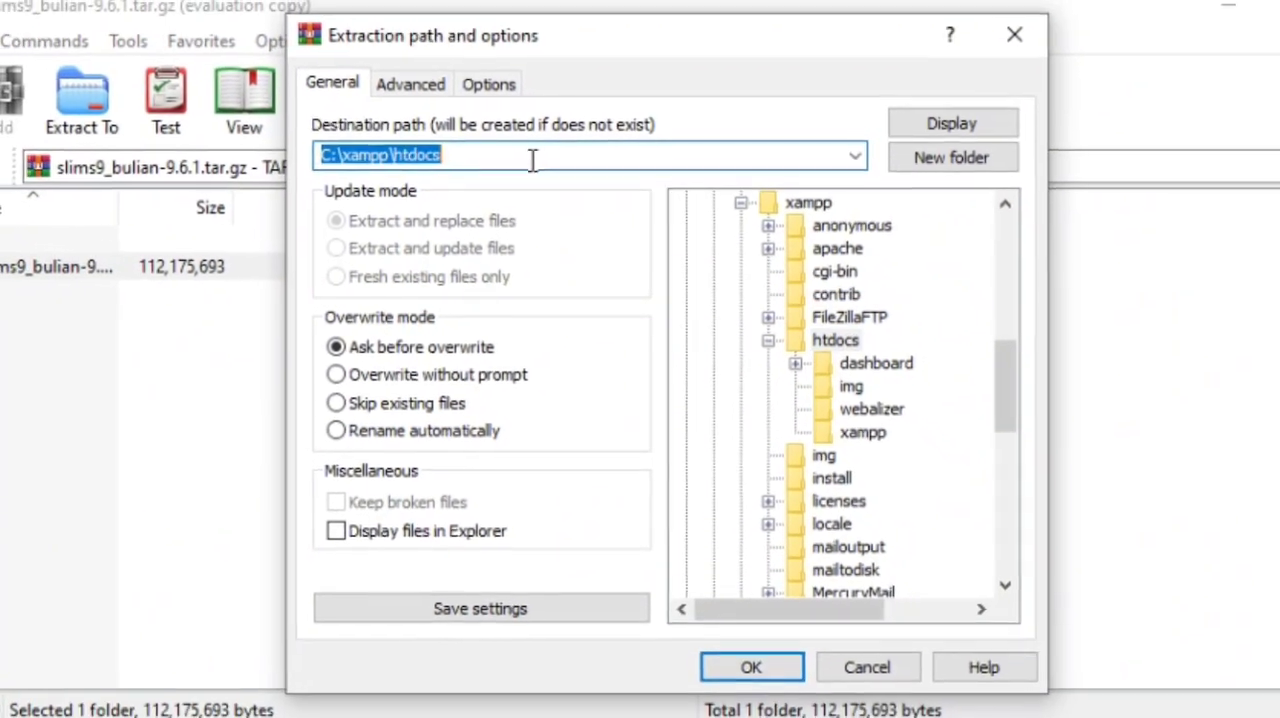
{"action": "left_click", "coordinate": [533, 160]}
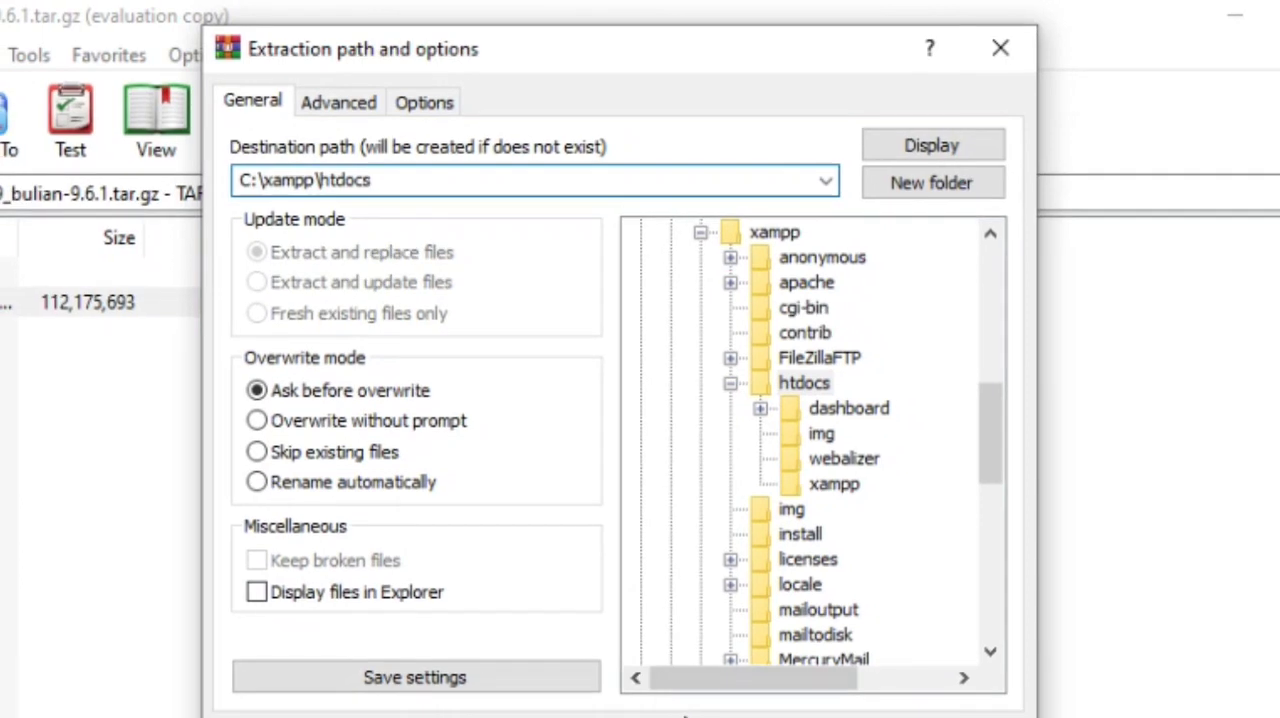
{"action": "key", "text": "Return"}
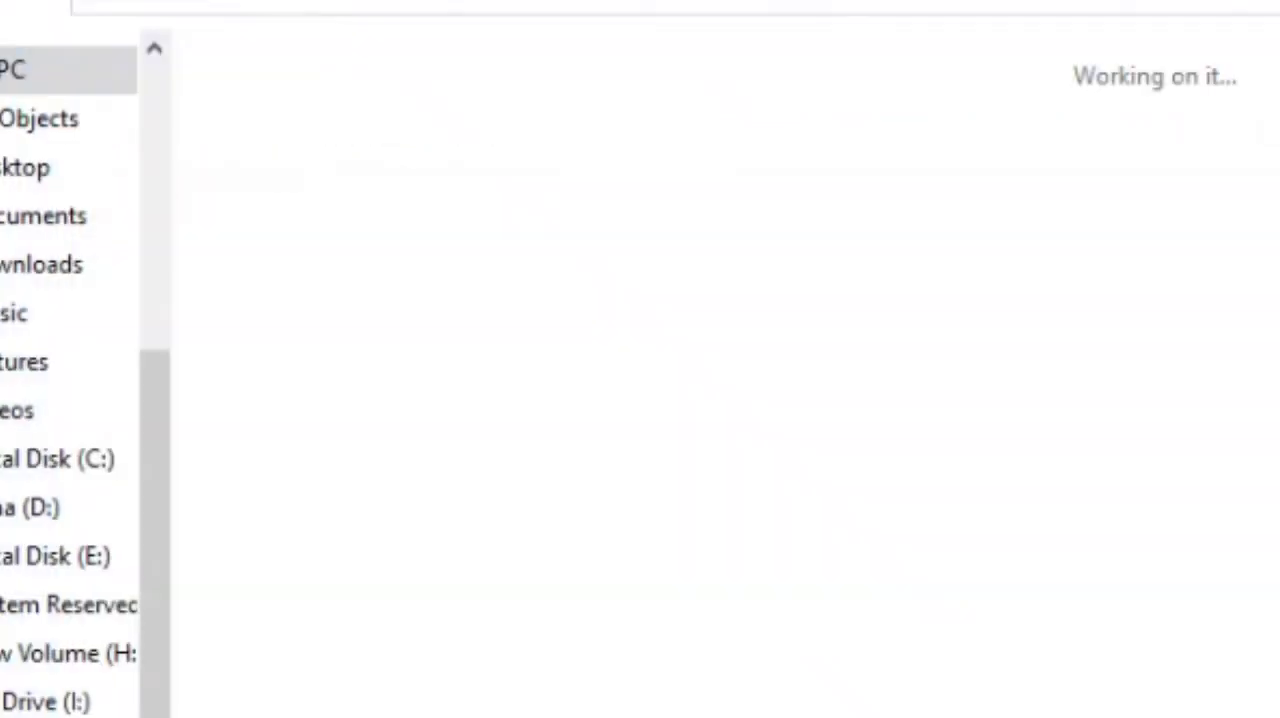
Open the C:\xampp\htdocs folder in File Explorer
{"action": "double_click", "coordinate": [396, 556]}
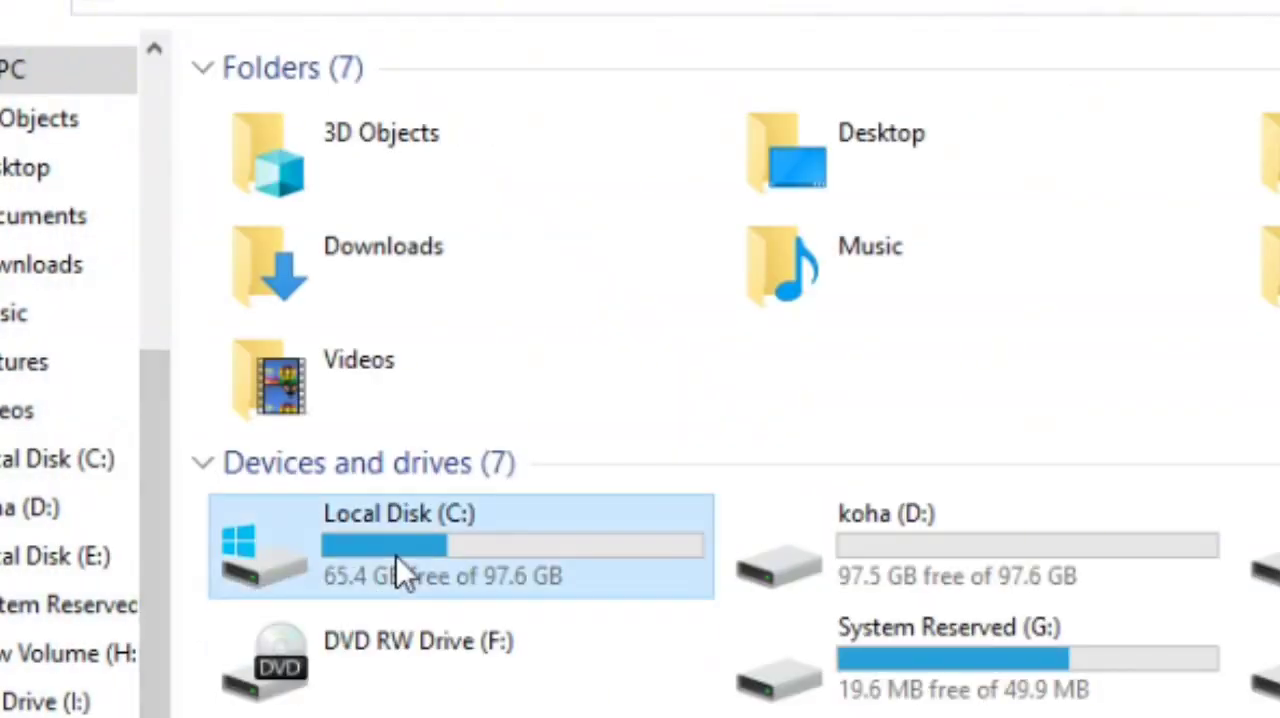
{"action": "left_click", "coordinate": [305, 416]}
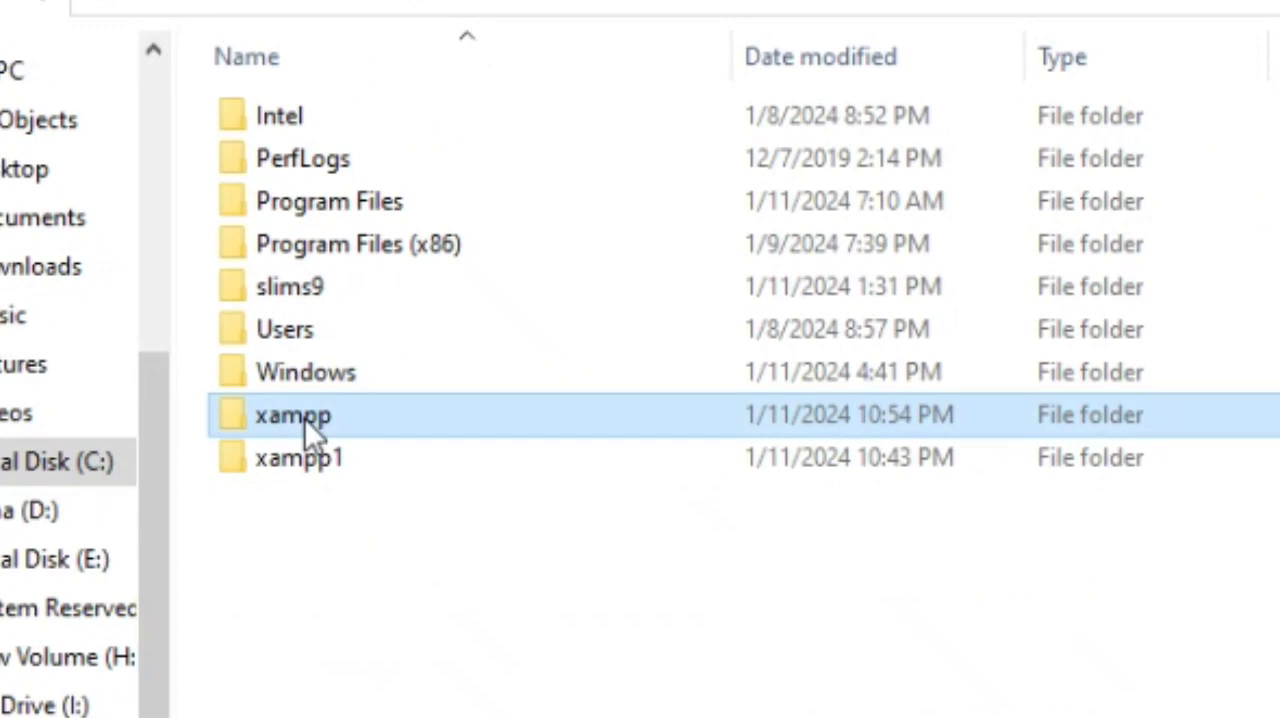
{"action": "double_click", "coordinate": [302, 418]}
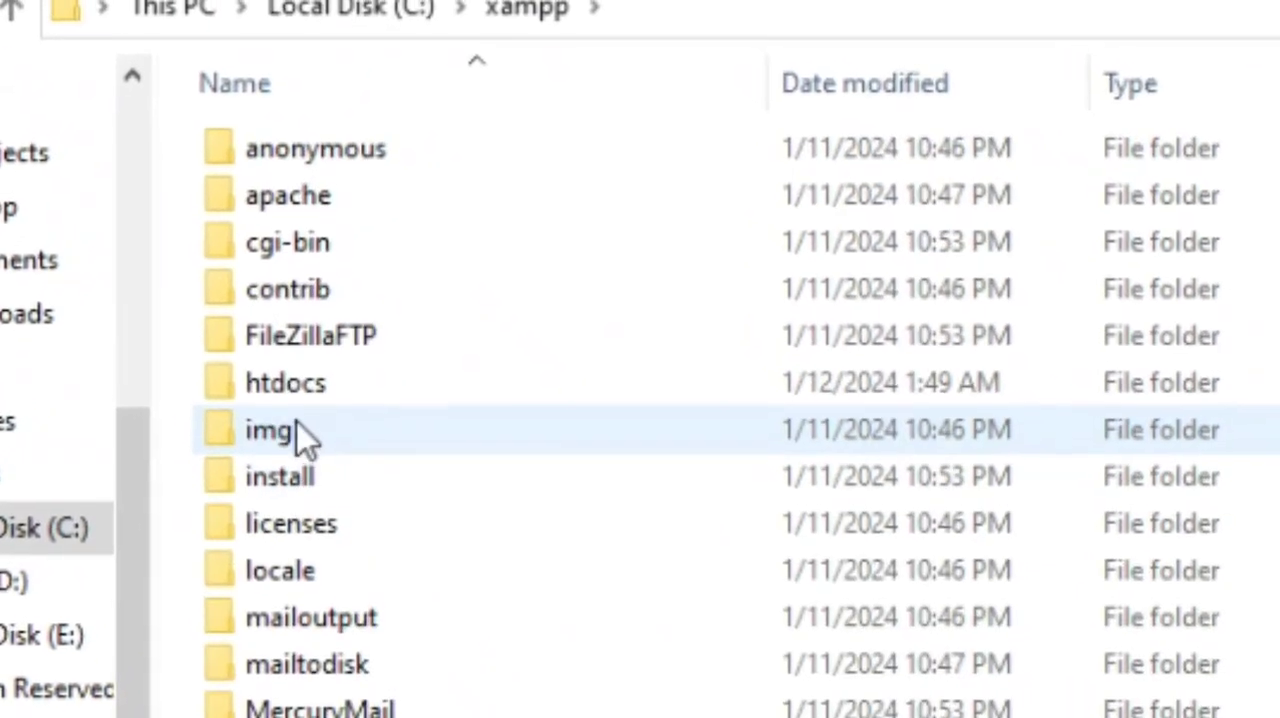
{"action": "left_click", "coordinate": [295, 372]}
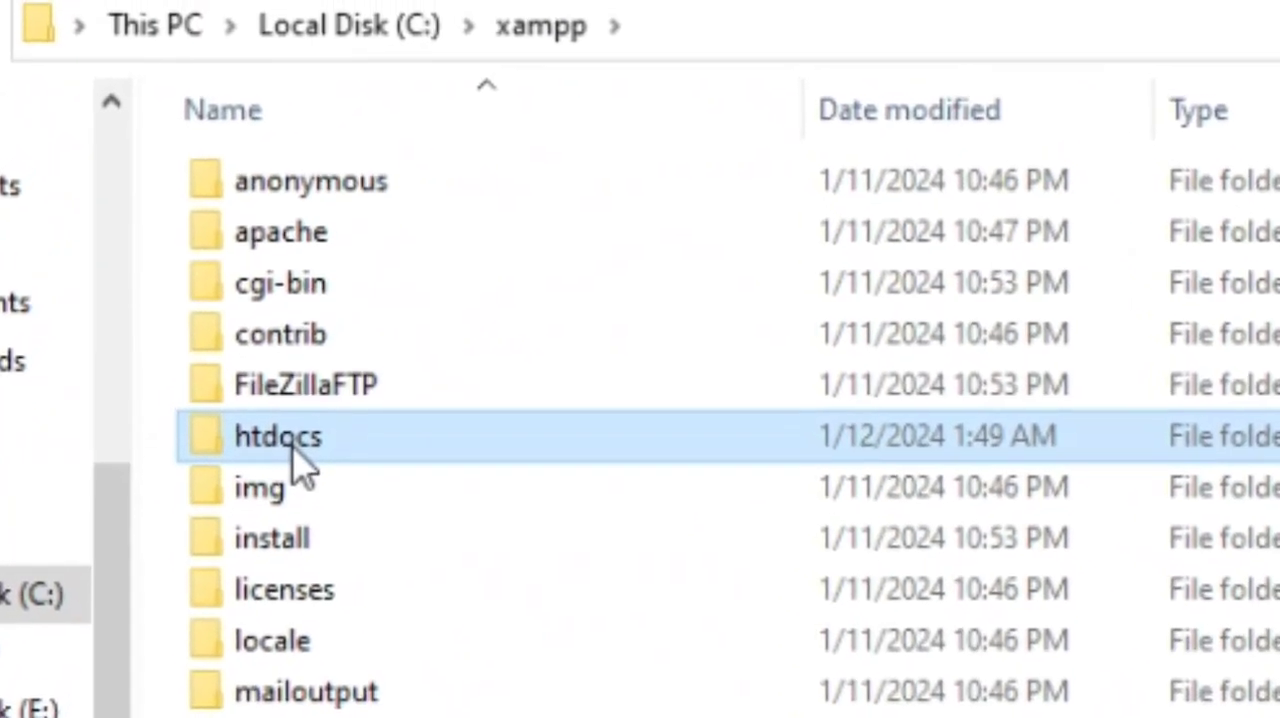
{"action": "double_click", "coordinate": [295, 440]}
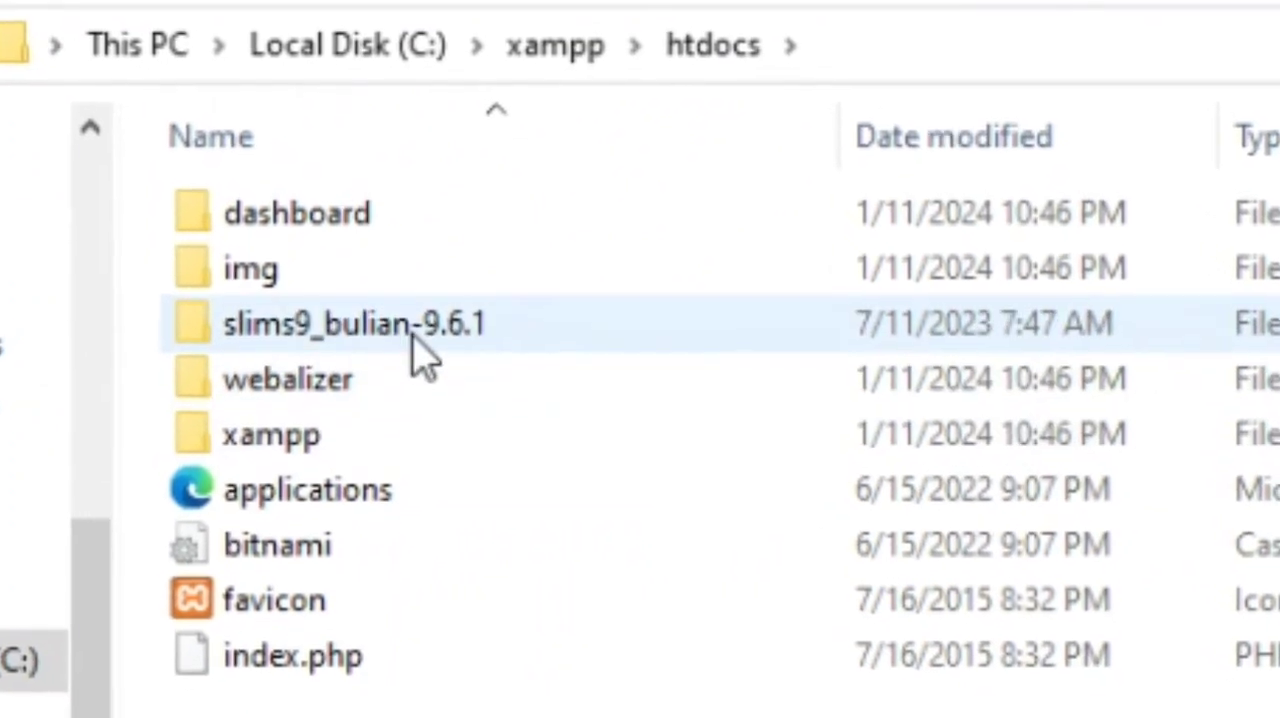
Look through the contents of the extracted slims9_bulian-9.6.1 folder and return to htdocs
{"action": "left_click", "coordinate": [418, 325]}
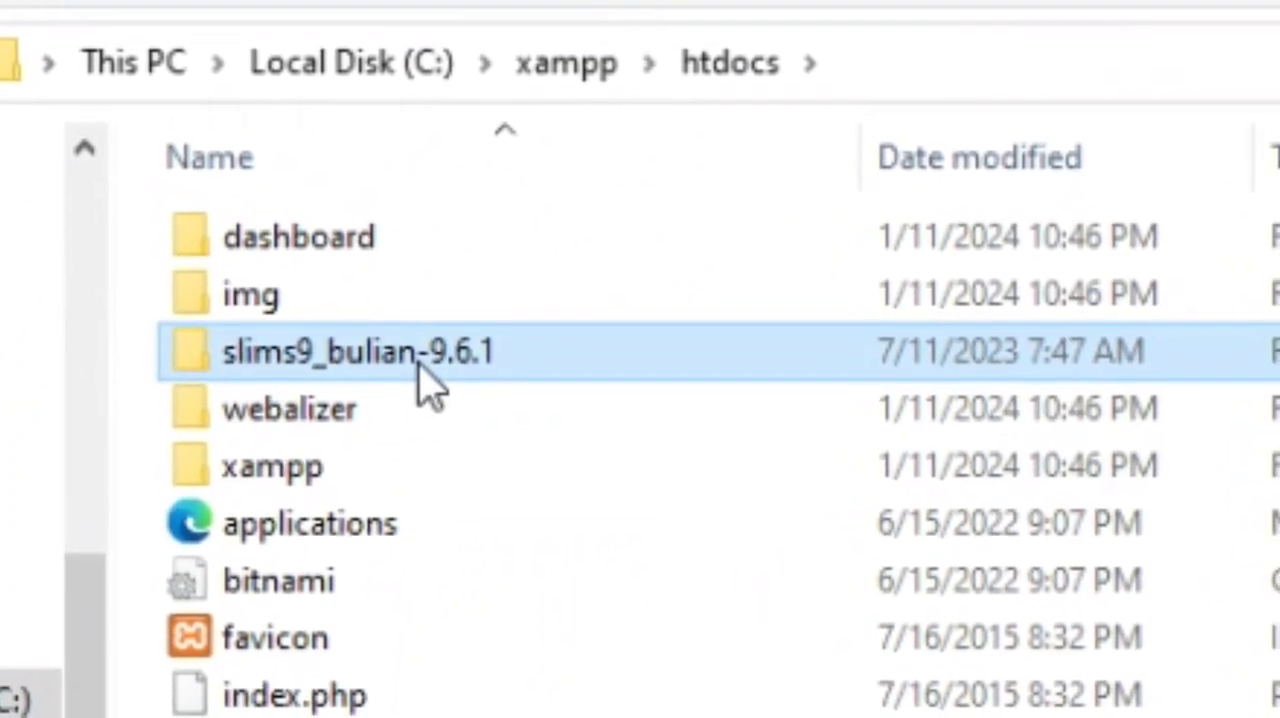
{"action": "double_click", "coordinate": [418, 362]}
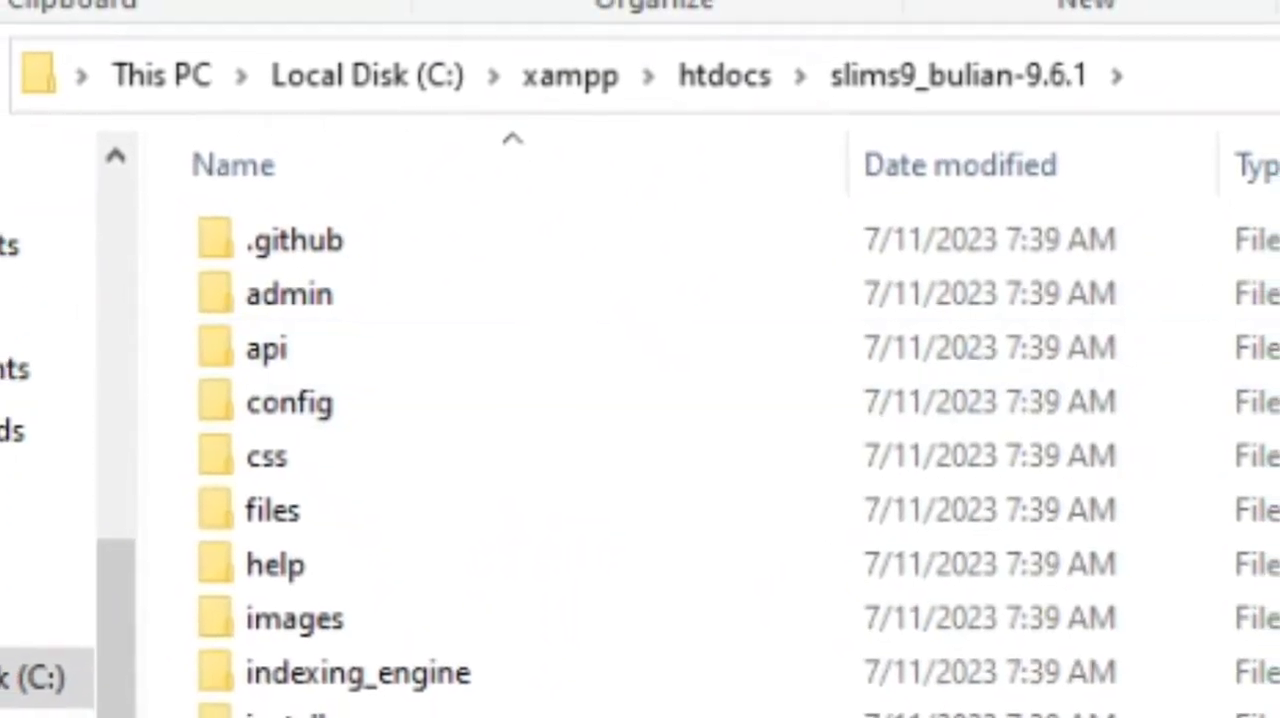
{"action": "key", "text": "alt+Left"}
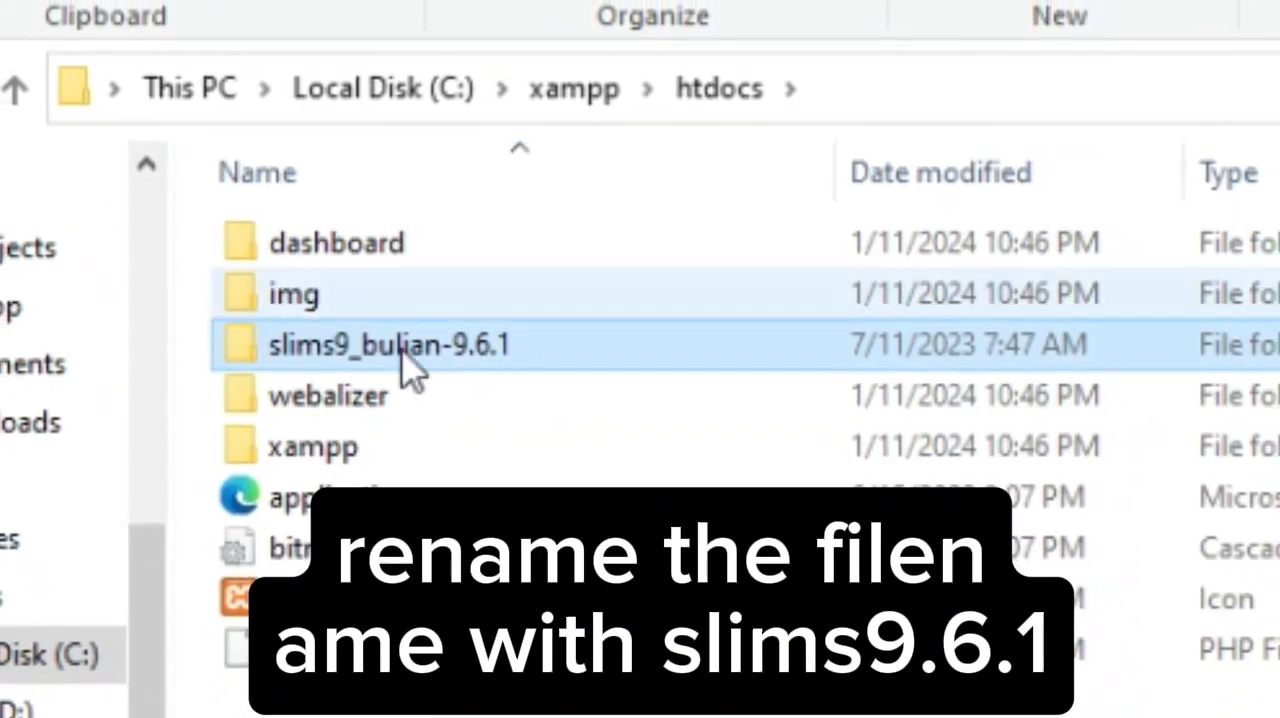
Rename the slims9_bulian-9.6.1 folder in htdocs to slims9.6.1
{"action": "key", "text": "F2"}
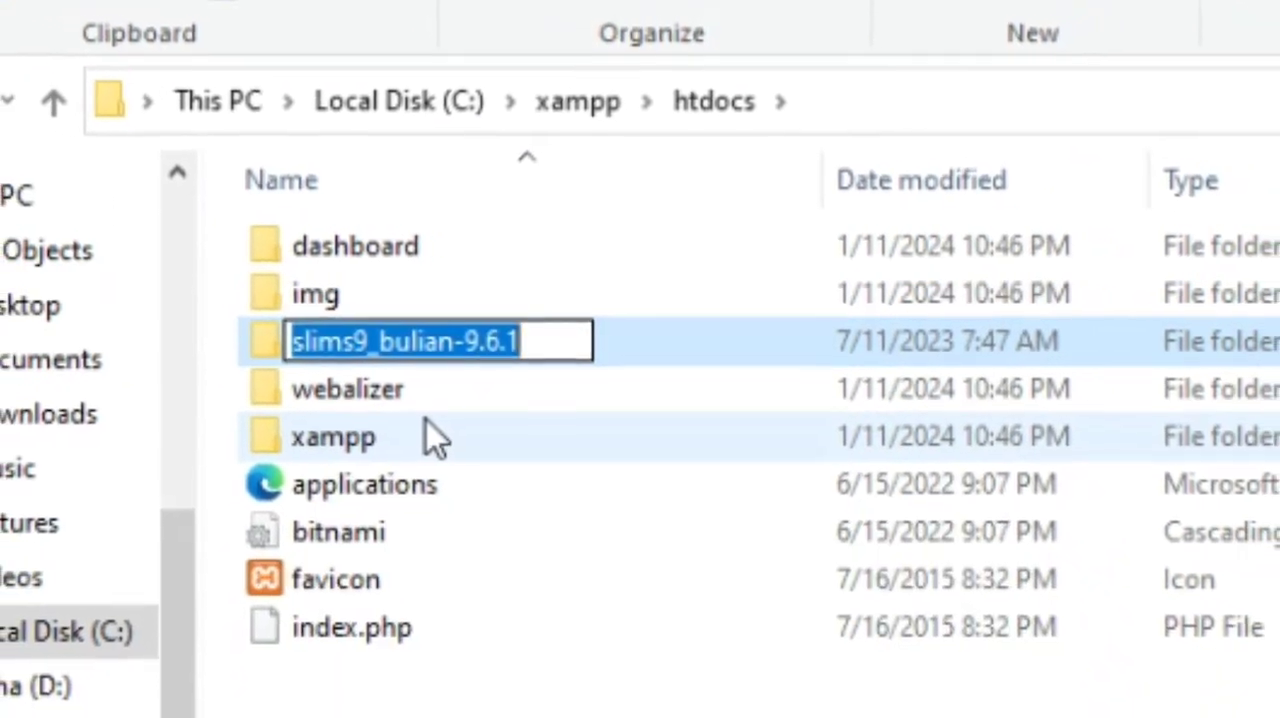
{"action": "key", "text": "End"}
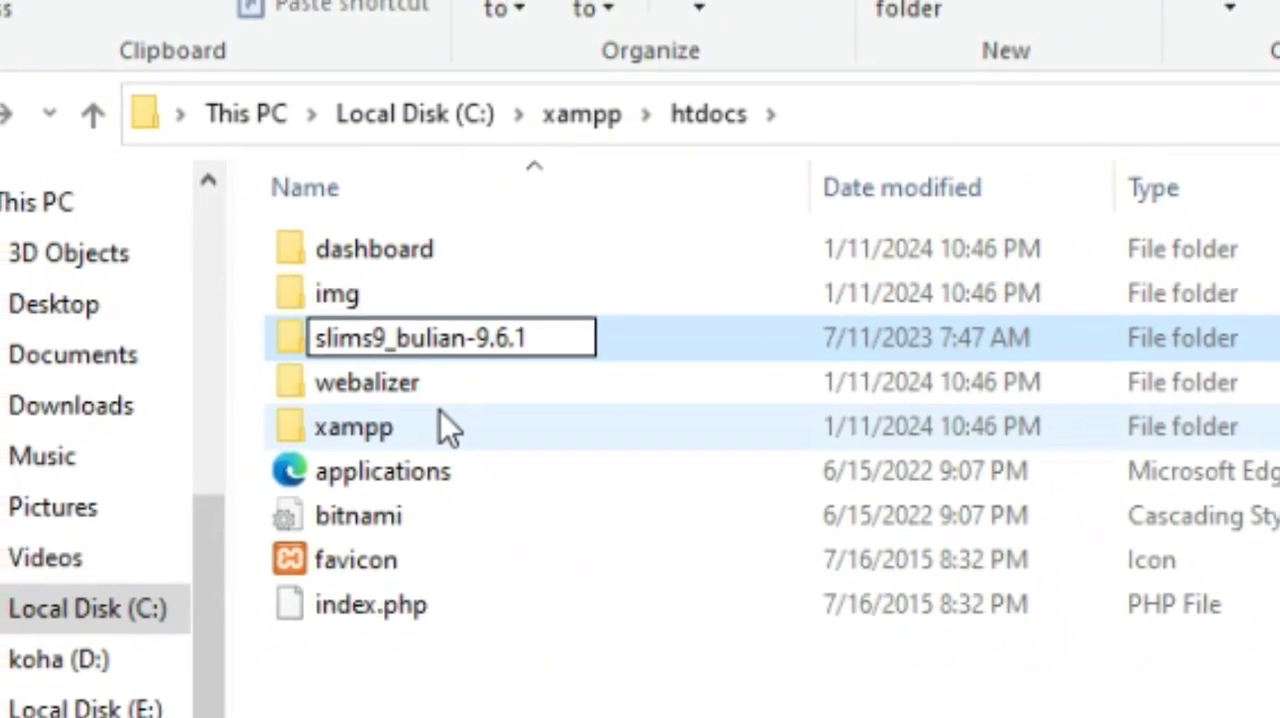
{"action": "key", "text": "Left"}
{"action": "key", "text": "Left"}
{"action": "key", "text": "Left"}
{"action": "key", "text": "Left"}
{"action": "key", "text": "Left"}
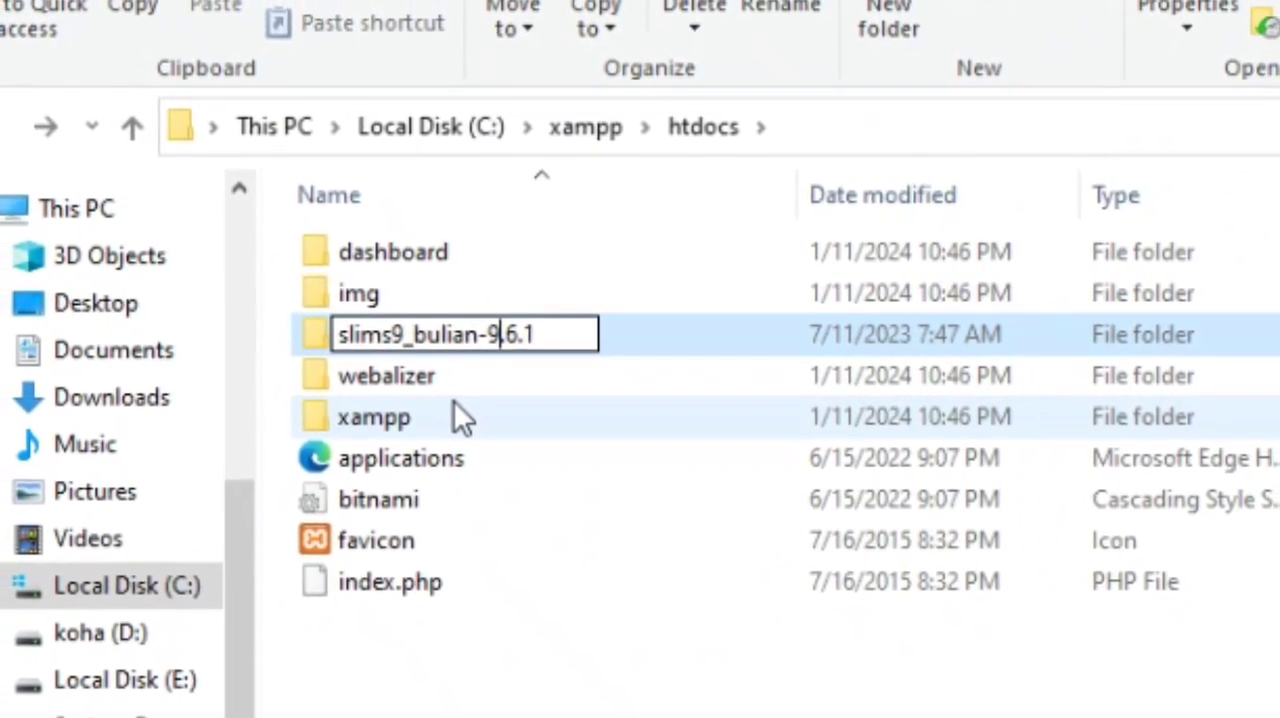
{"action": "key", "text": "BackSpace"}
{"action": "key", "text": "BackSpace"}
{"action": "key", "text": "BackSpace"}
{"action": "key", "text": "BackSpace"}
{"action": "key", "text": "BackSpace"}
{"action": "key", "text": "BackSpace"}
{"action": "key", "text": "BackSpace"}
{"action": "key", "text": "BackSpace"}
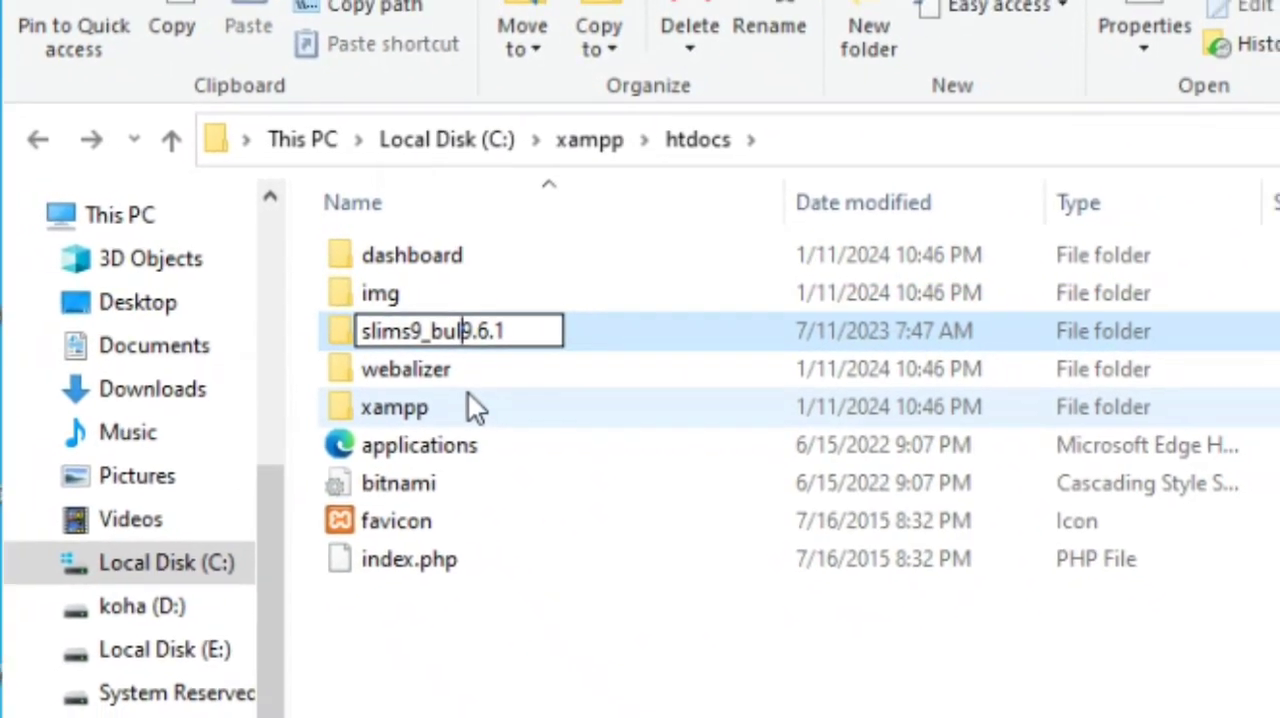
{"action": "key", "text": "BackSpace"}
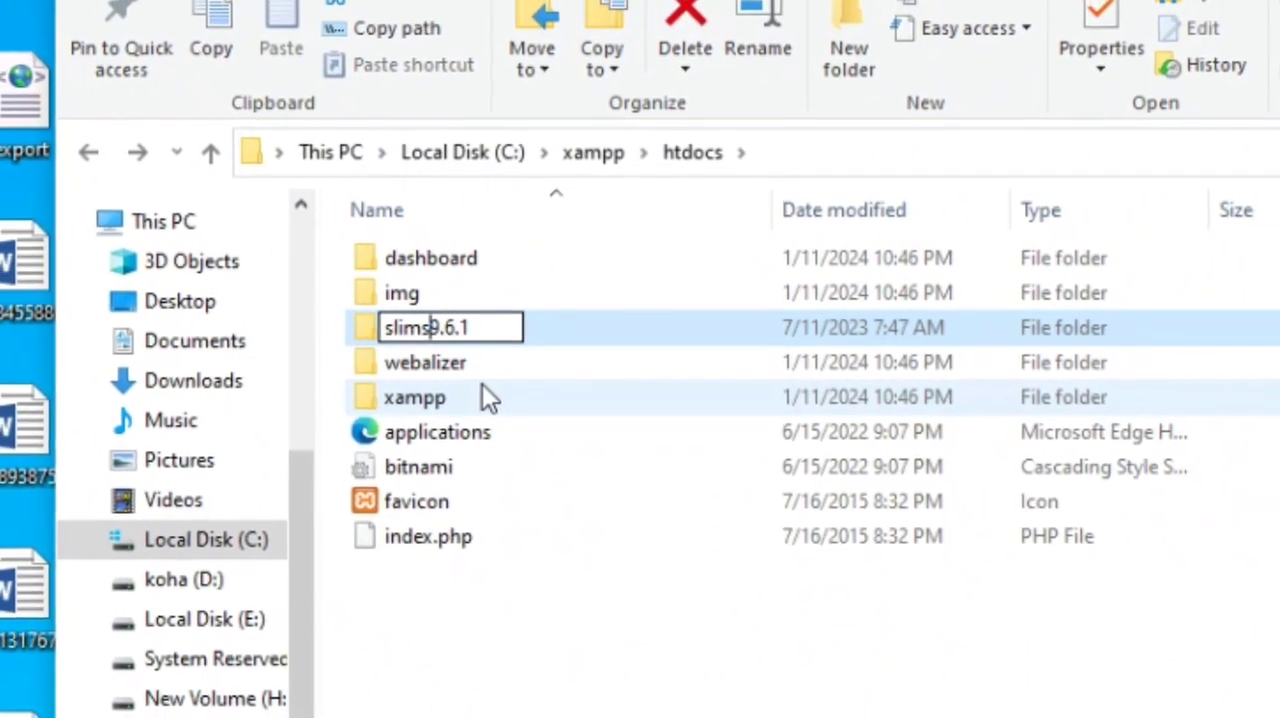
{"action": "key", "text": "Return"}
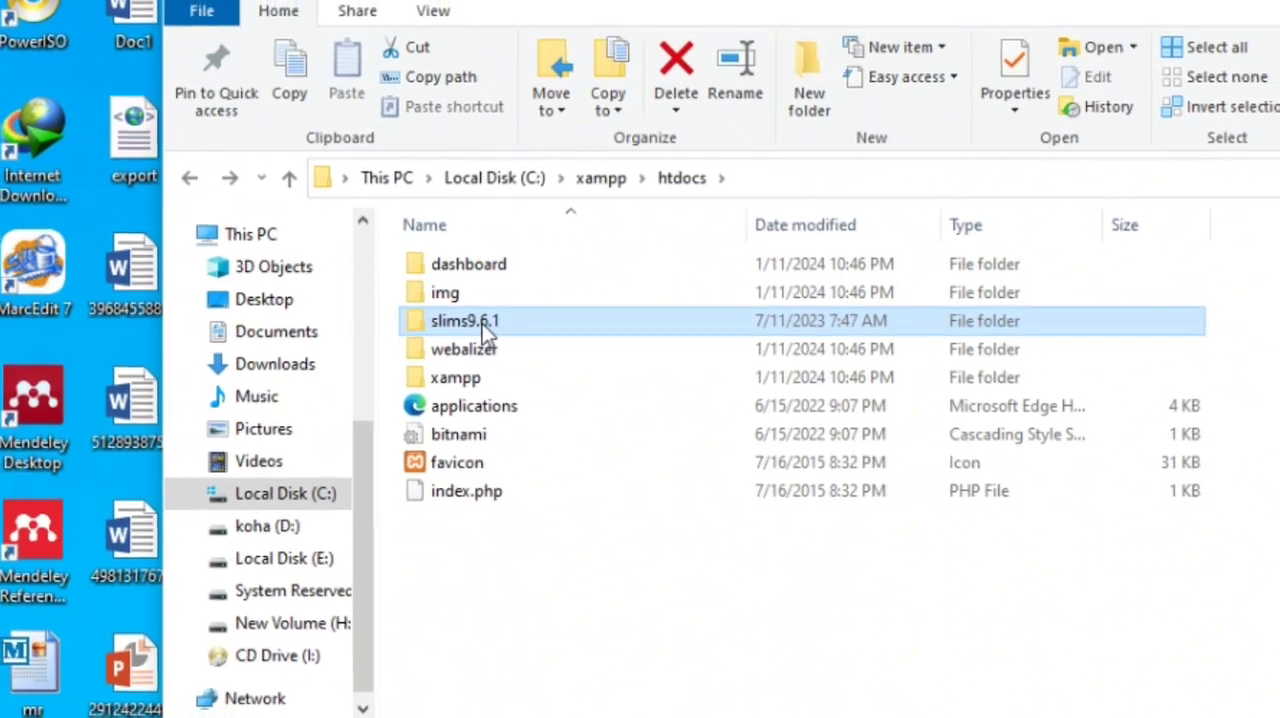
Select the renamed slims9.6.1 folder and display the full path of the current location
{"action": "left_click", "coordinate": [478, 324]}
{"action": "left_click", "coordinate": [425, 317]}
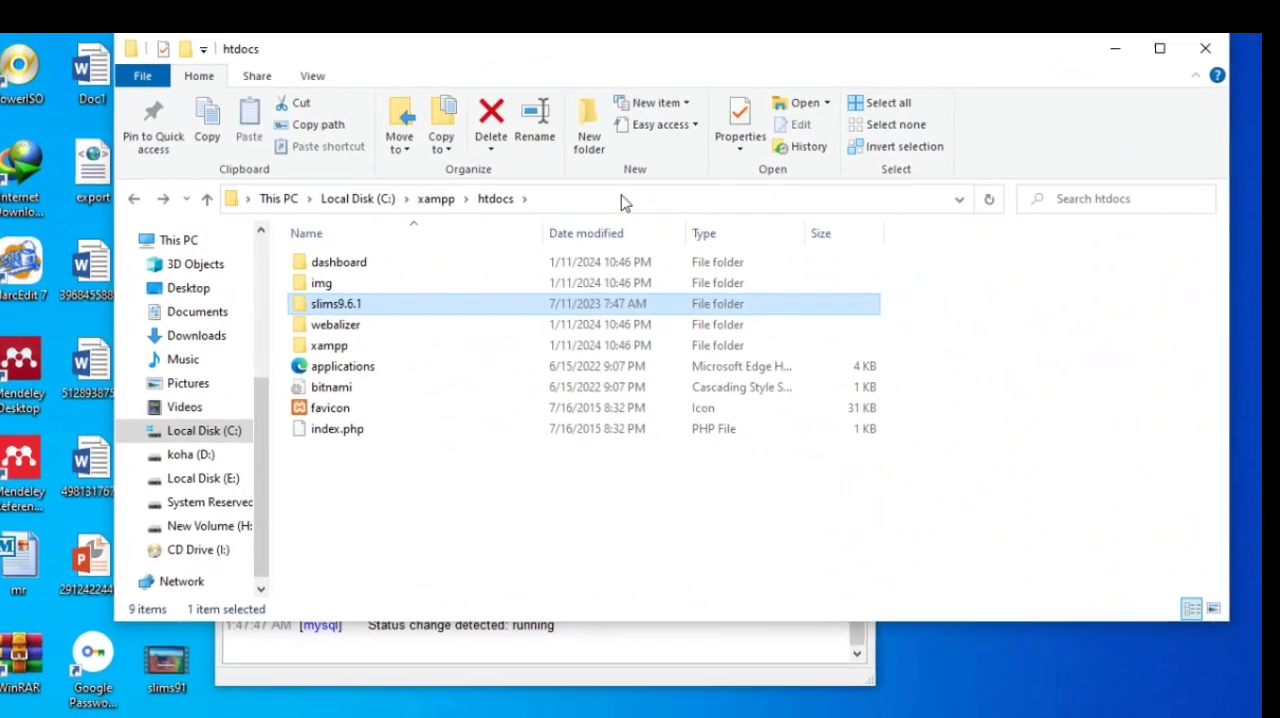
{"action": "left_click", "coordinate": [639, 195]}
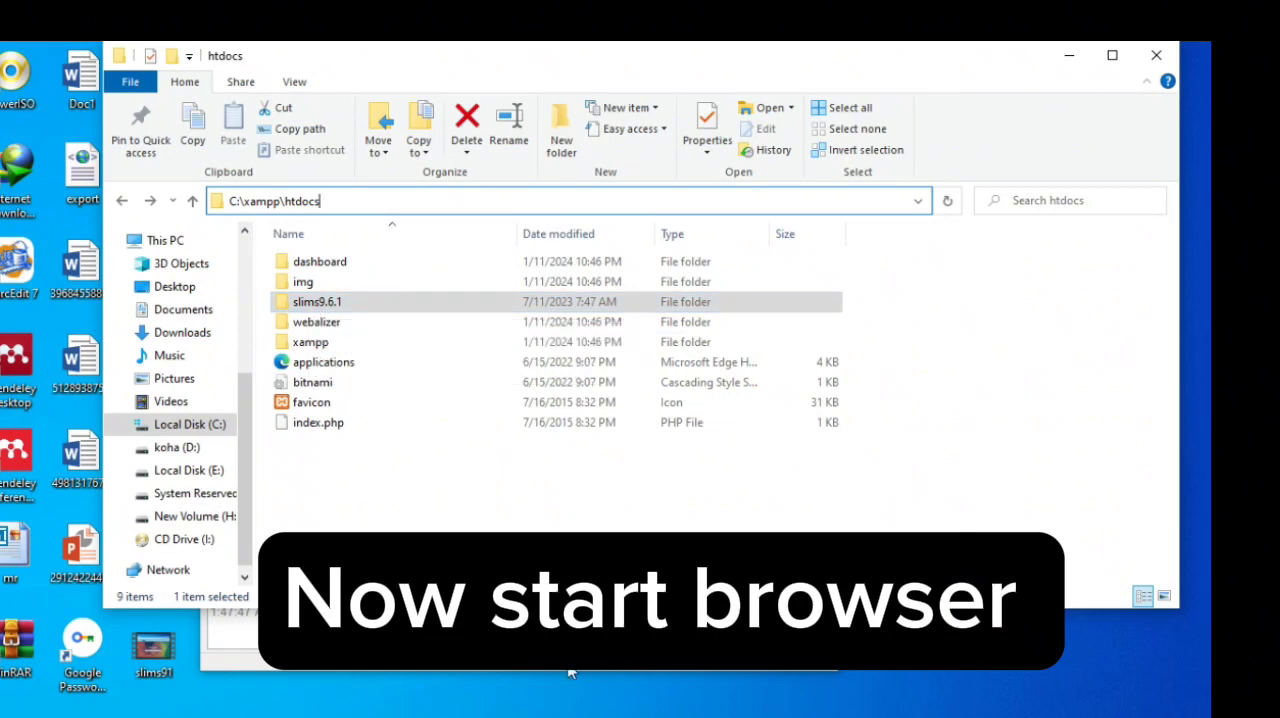
Switch to Chrome, load localhost and open phpMyAdmin from the XAMPP welcome page
{"action": "left_click", "coordinate": [484, 716]}
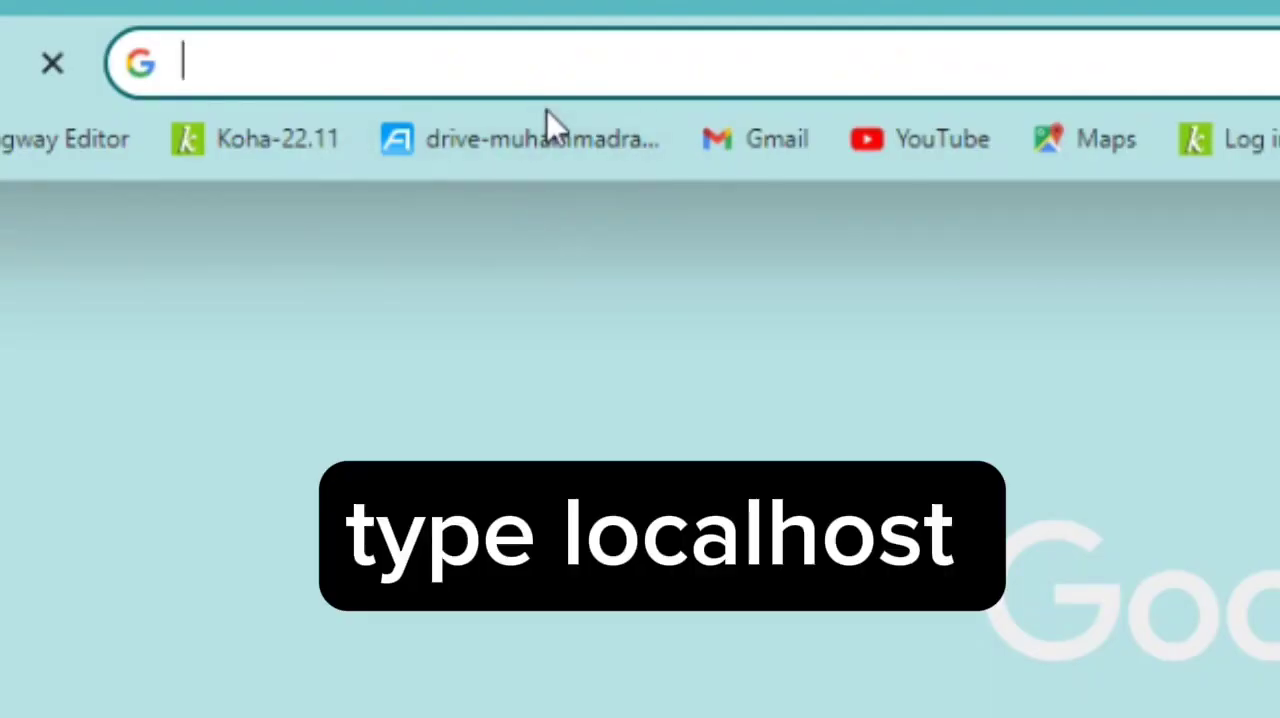
{"action": "type", "text": "lo"}
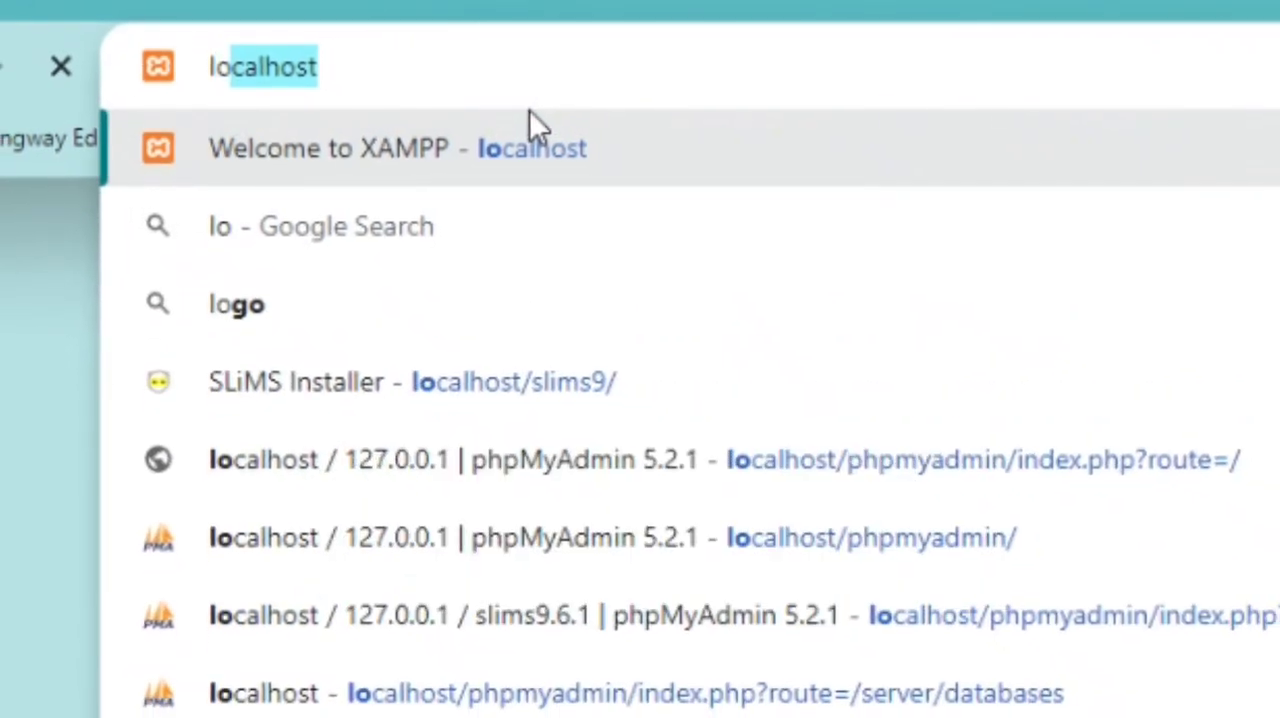
{"action": "key", "text": "Return"}
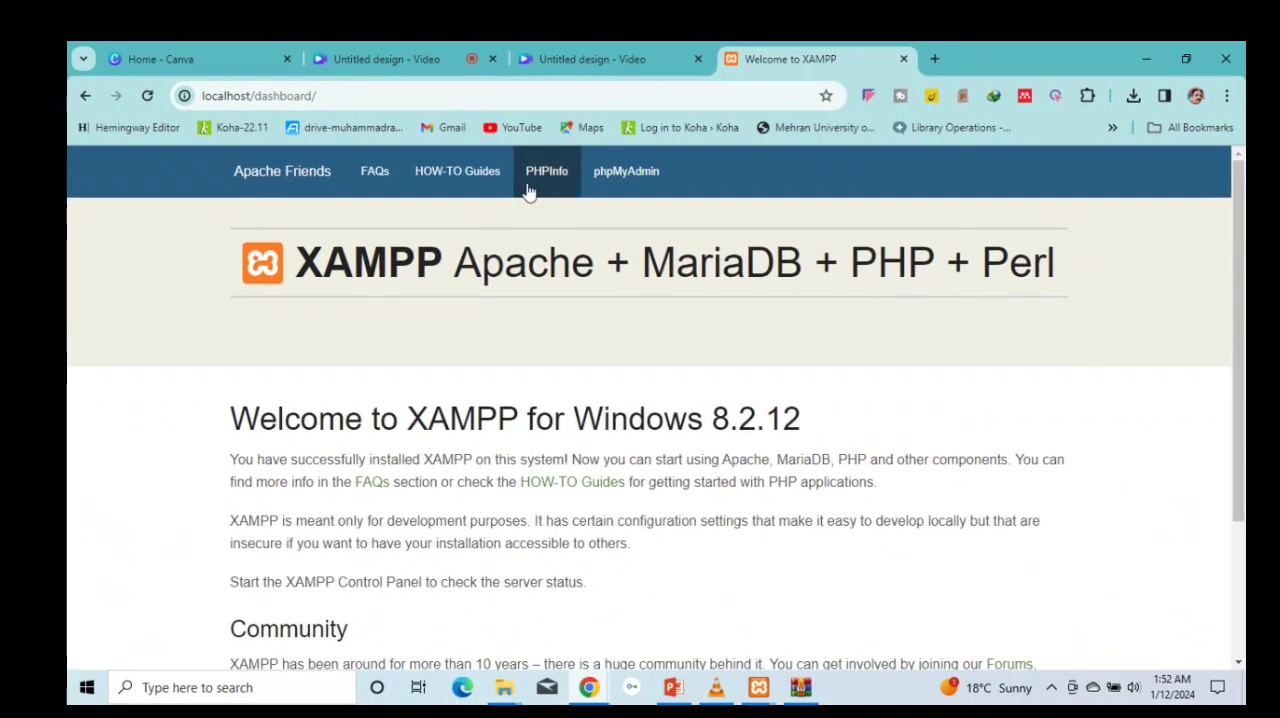
{"action": "left_click", "coordinate": [621, 176]}
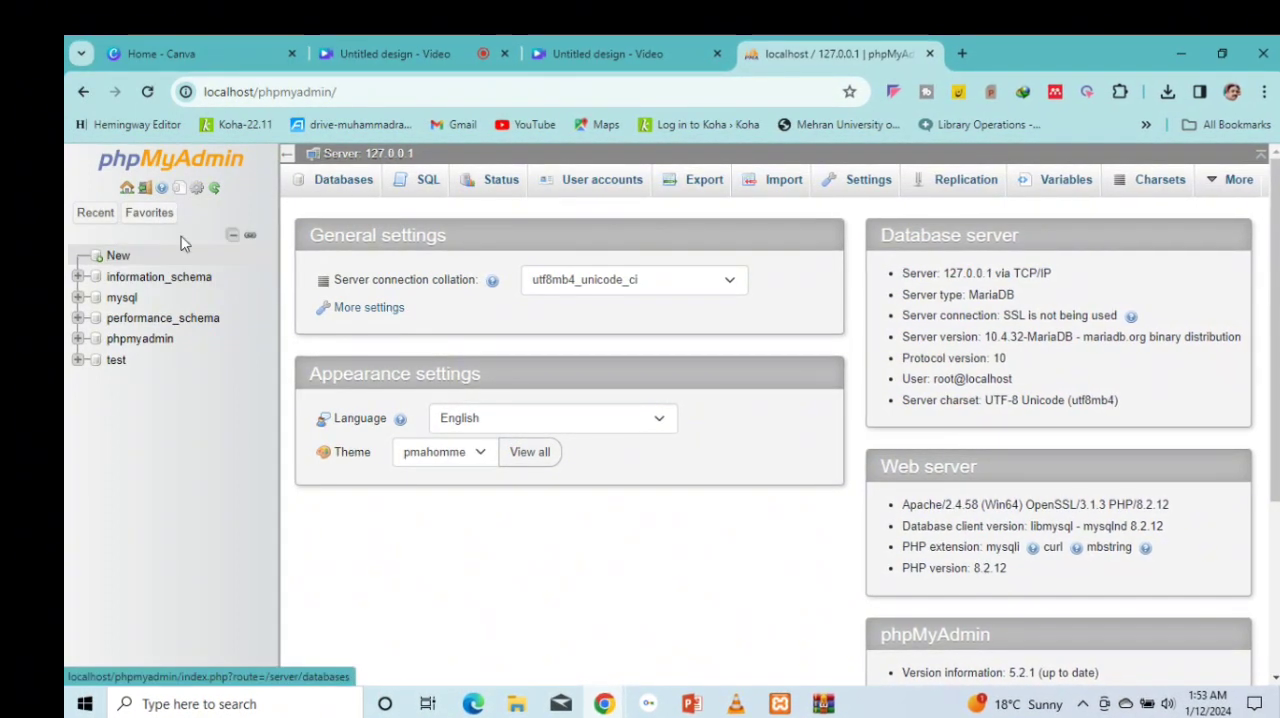
Create a database named slims9.6.1 with the utf8mb4_general_ci collation, replacing the autofilled name
{"action": "left_click", "coordinate": [326, 187]}
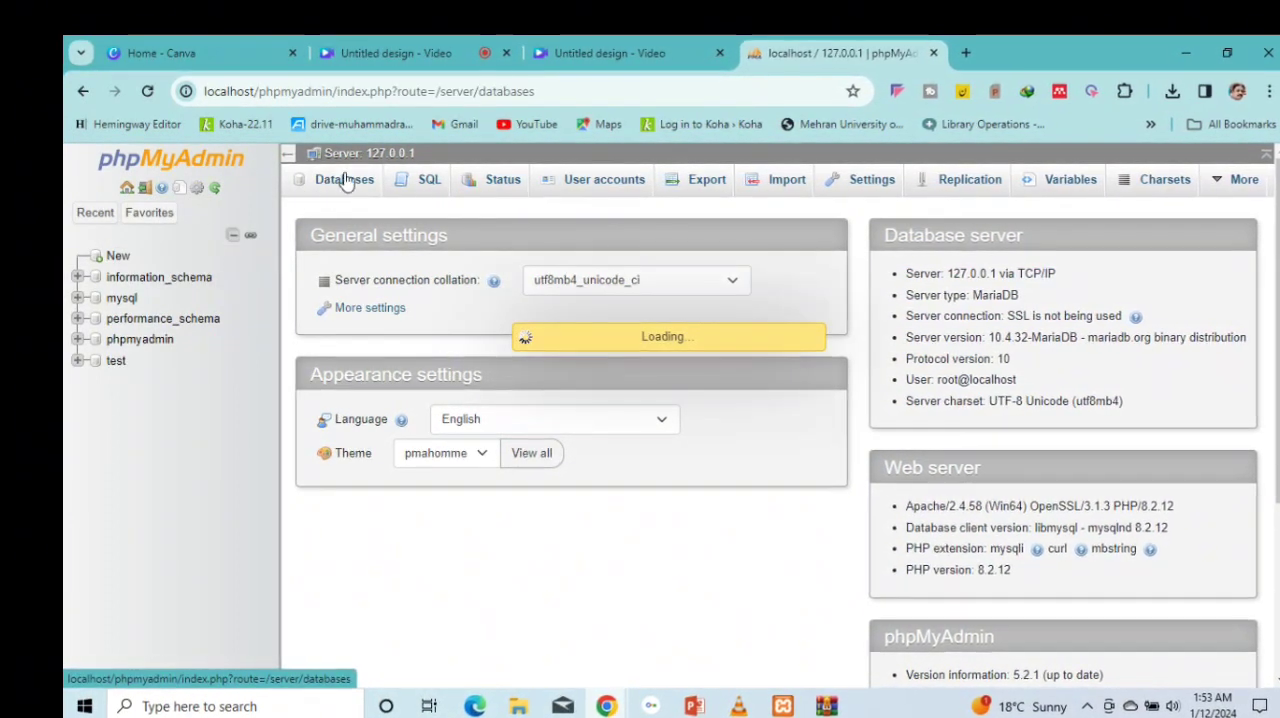
{"action": "left_click", "coordinate": [373, 335]}
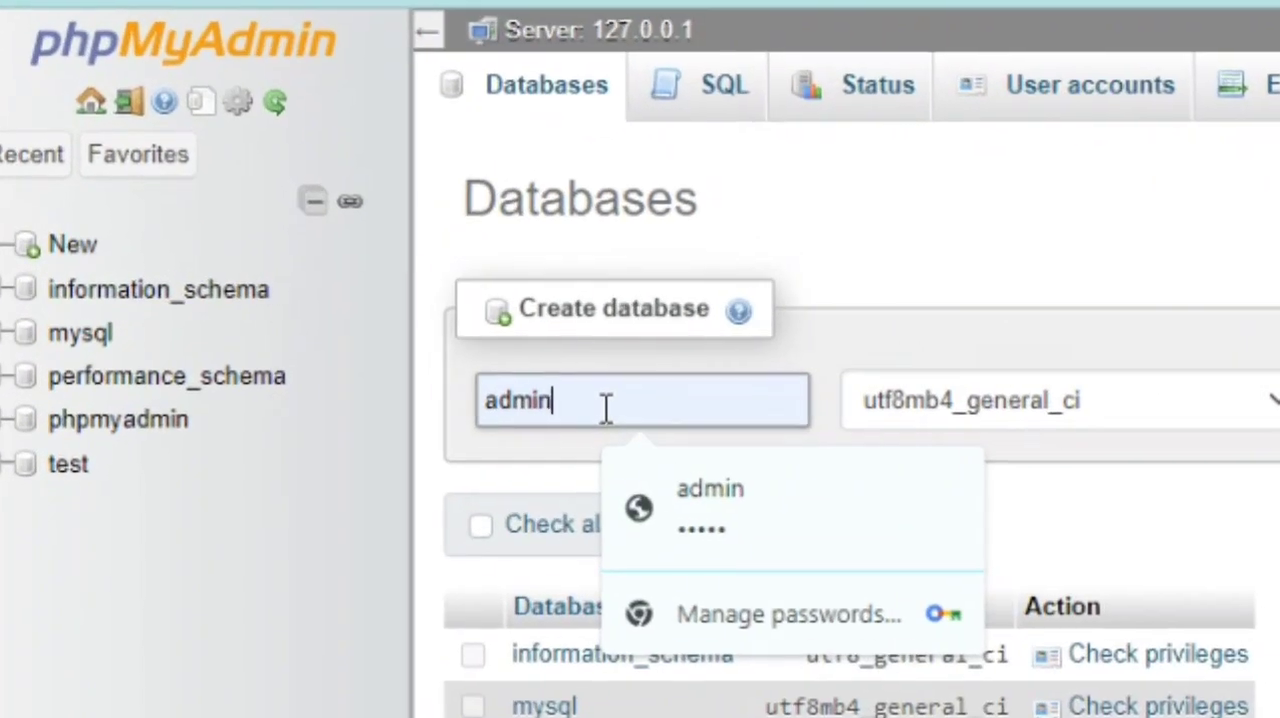
{"action": "key", "text": "BackSpace"}
{"action": "key", "text": "BackSpace"}
{"action": "key", "text": "BackSpace"}
{"action": "key", "text": "BackSpace"}
{"action": "key", "text": "BackSpace"}
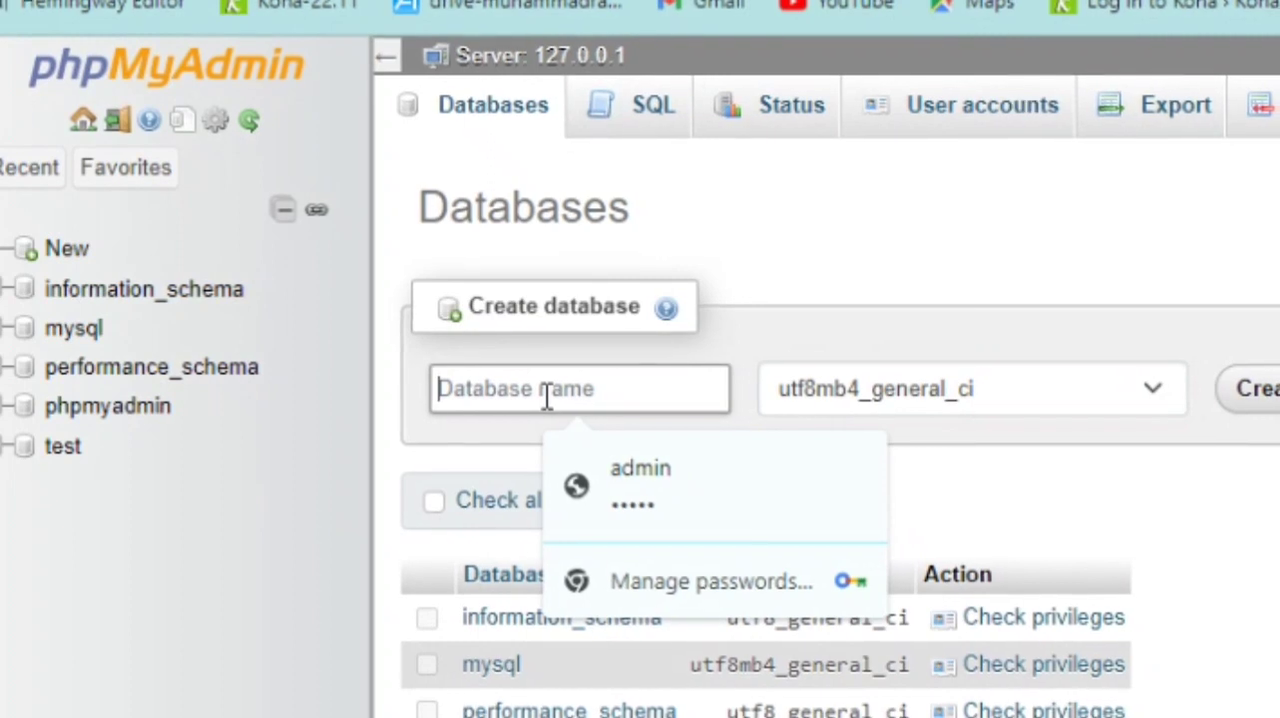
{"action": "type", "text": "slims9"}
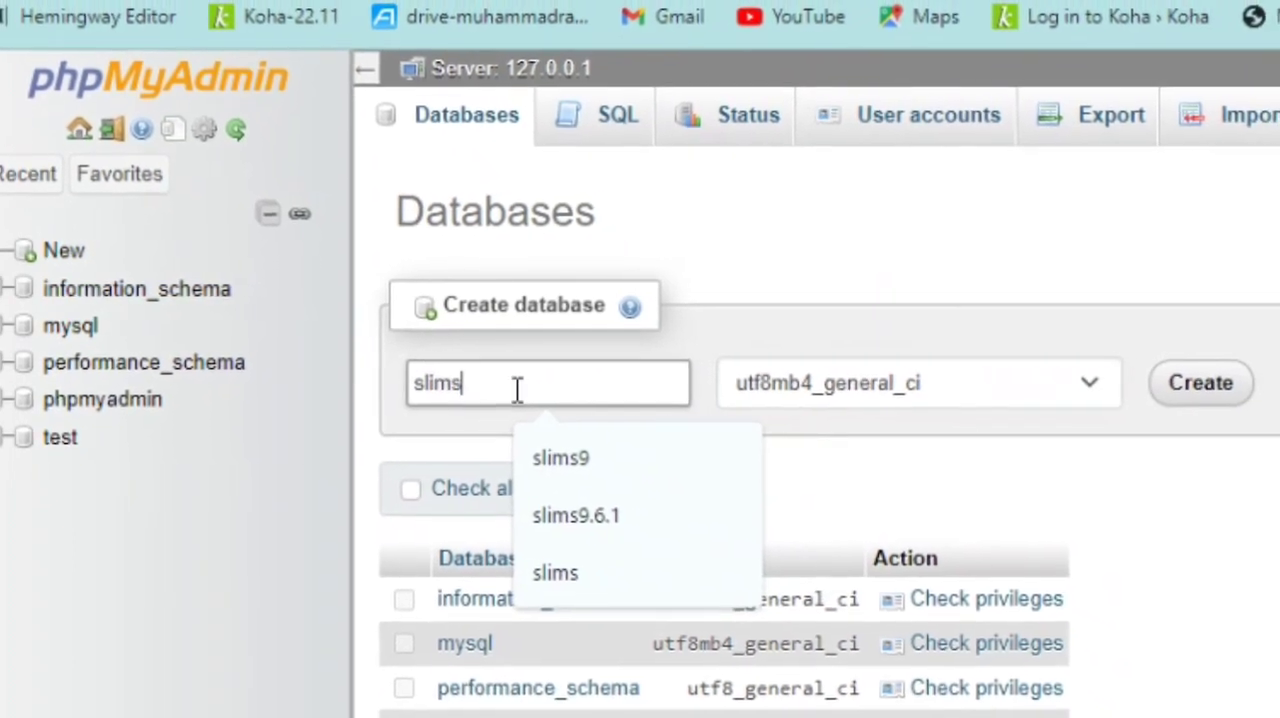
{"action": "type", "text": ".6."}
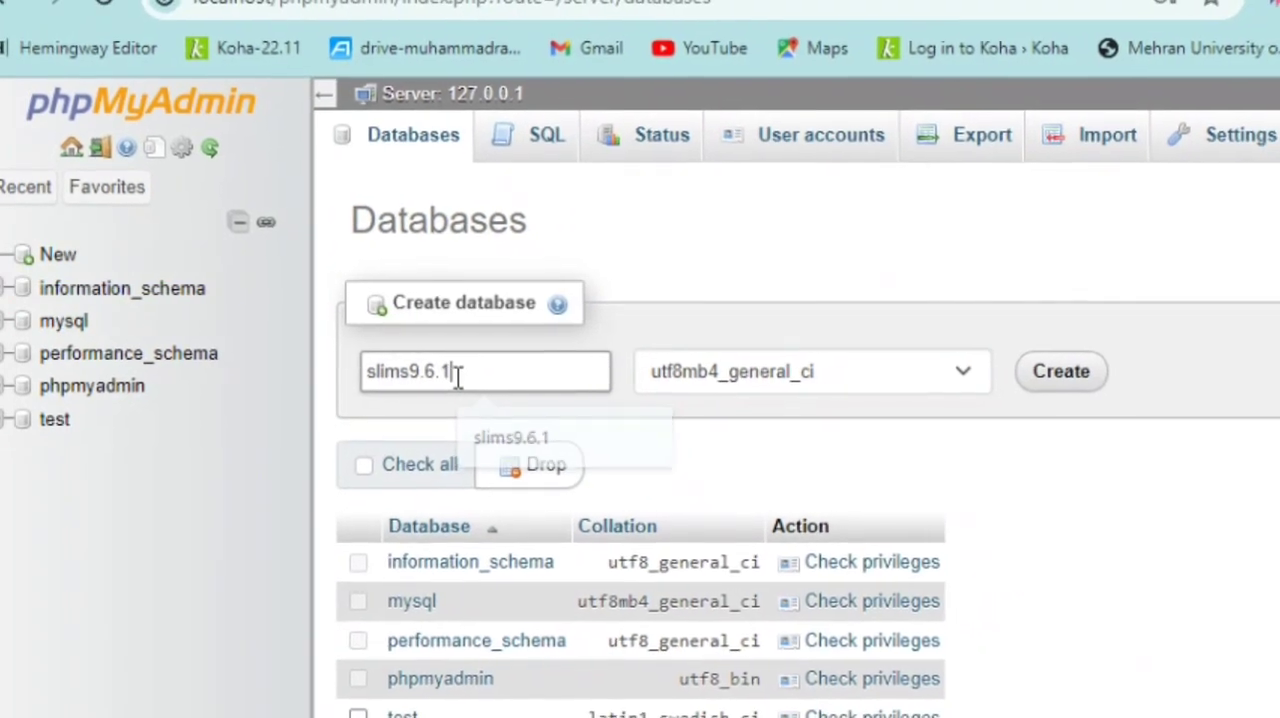
{"action": "type", "text": "1"}
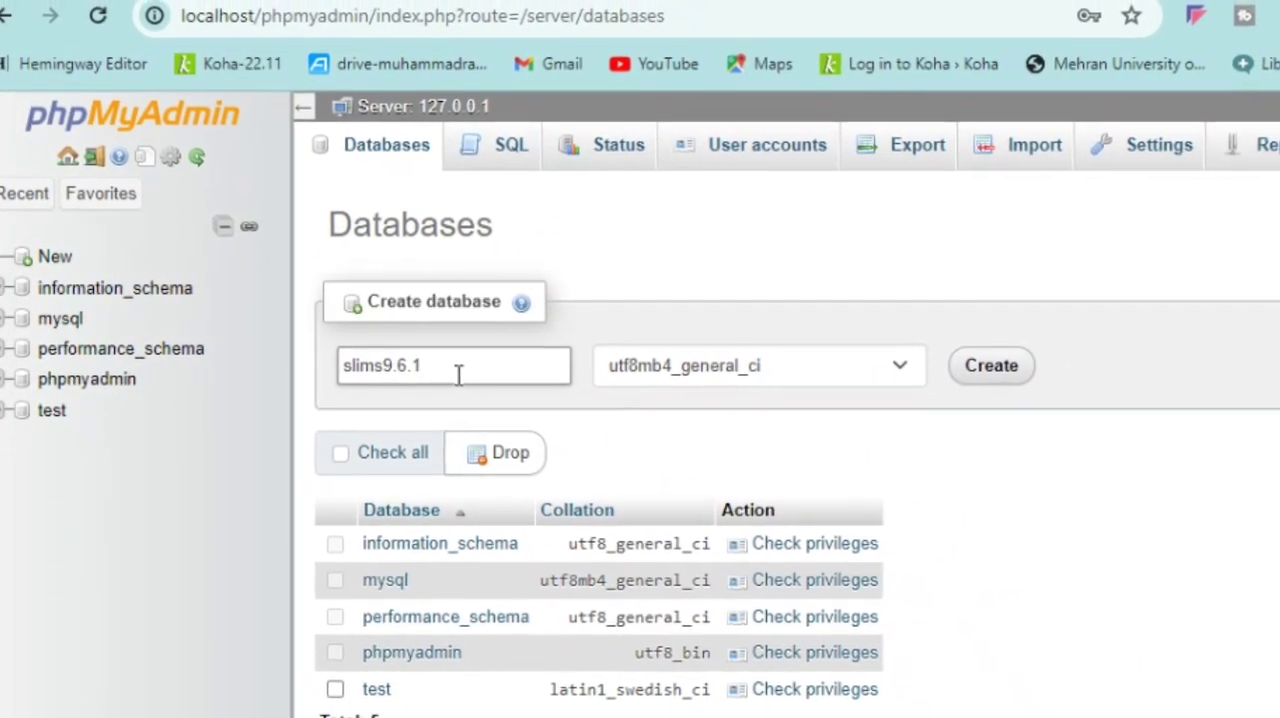
{"action": "left_click", "coordinate": [928, 364]}
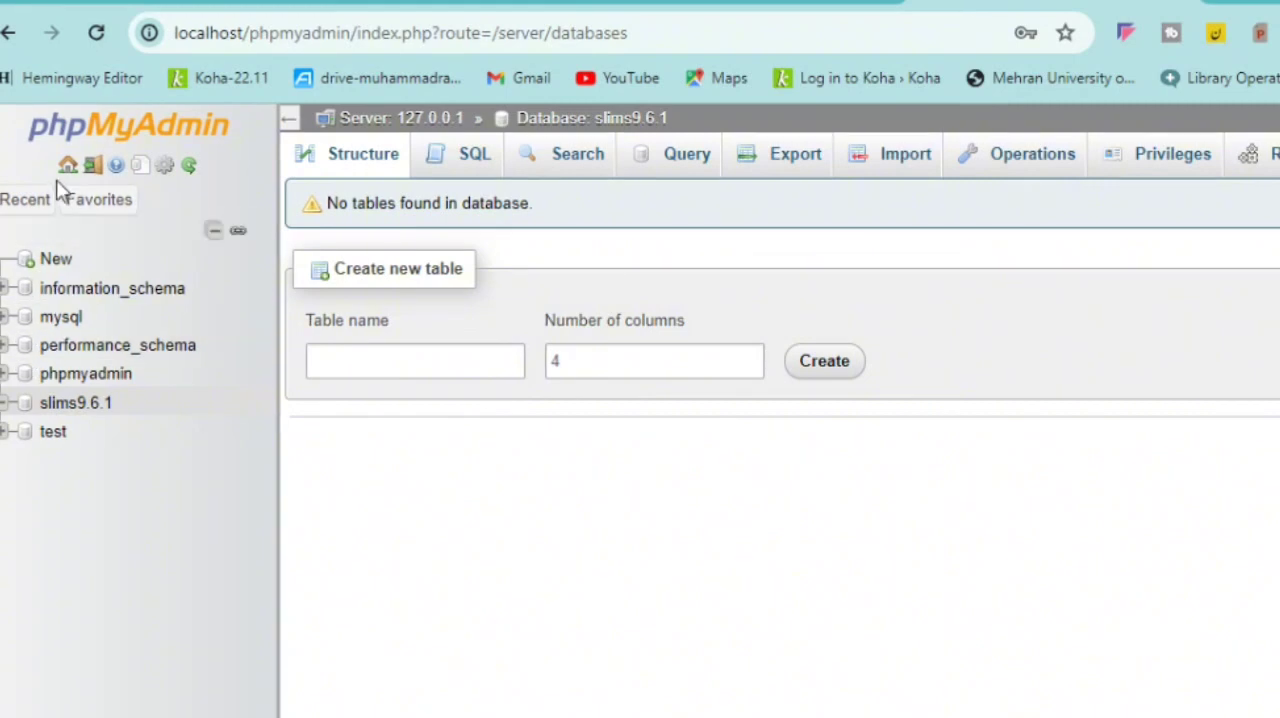
Load localhost/slims9.6.1 and start the SLiMS installer from its welcome page
{"action": "left_click", "coordinate": [636, 27]}
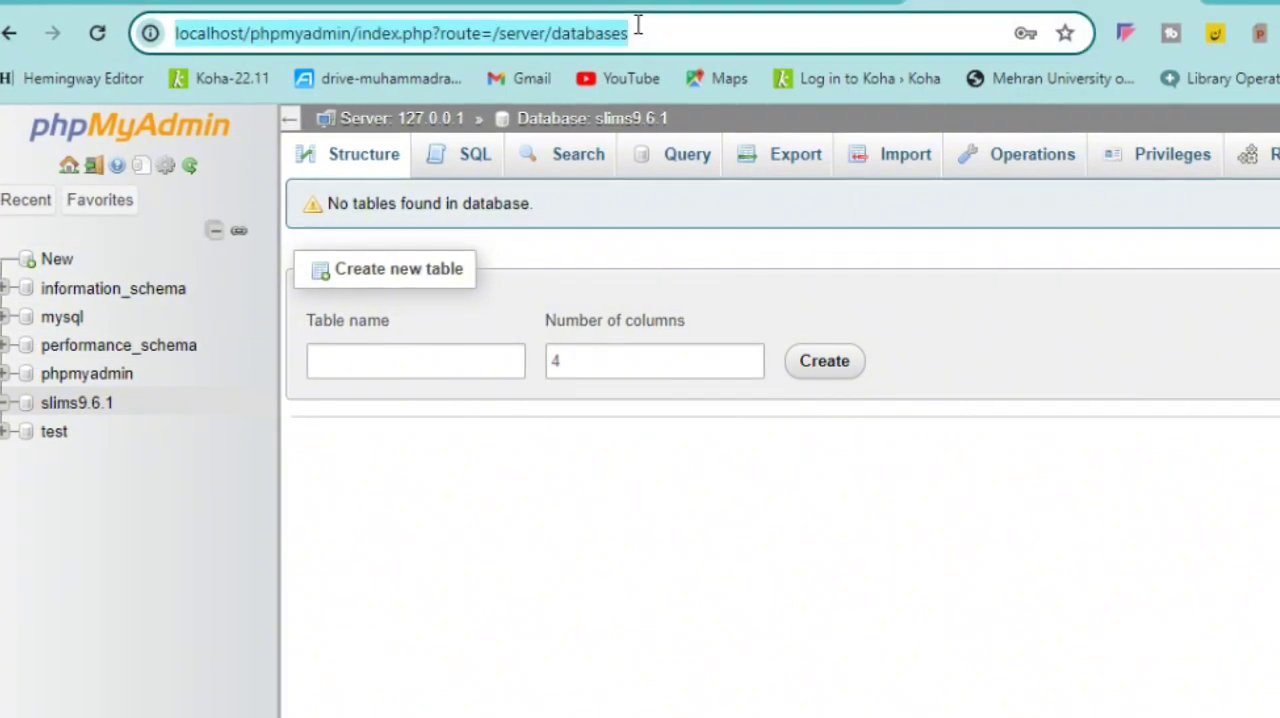
{"action": "left_click", "coordinate": [638, 27]}
{"action": "key", "text": "BackSpace"}
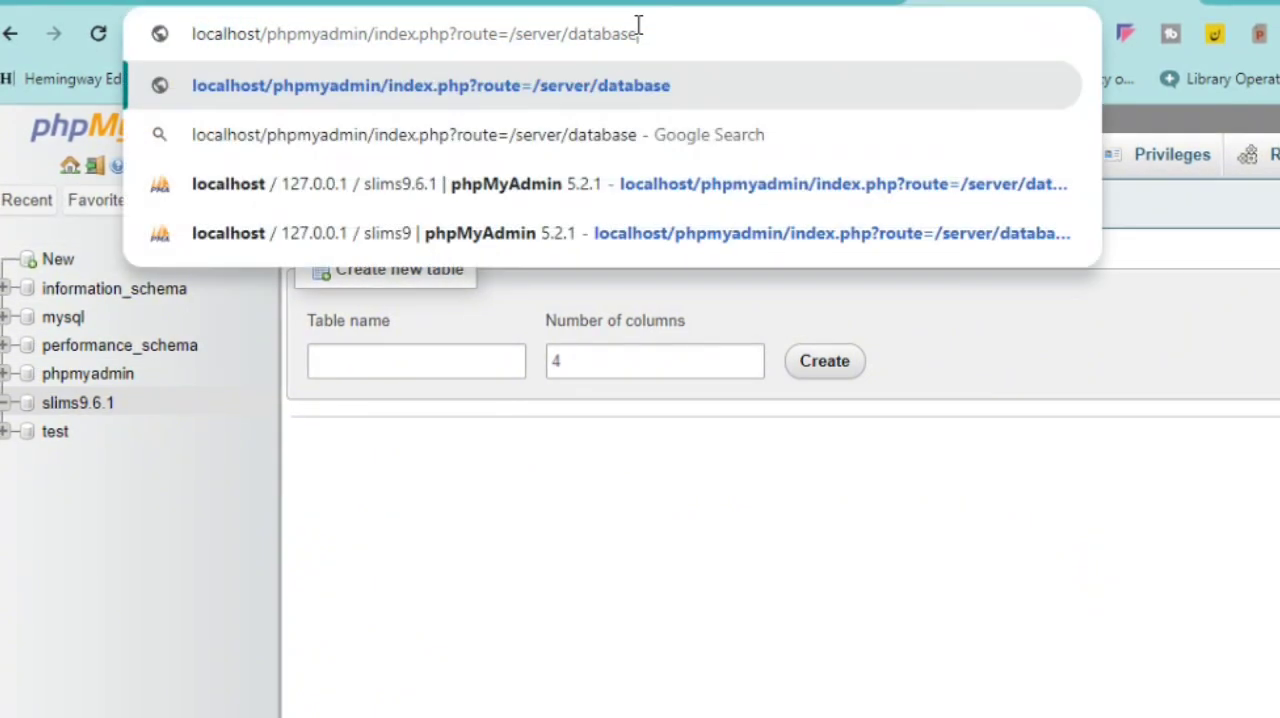
{"action": "key", "text": "BackSpace"}
{"action": "key", "text": "BackSpace"}
{"action": "key", "text": "BackSpace"}
{"action": "key", "text": "BackSpace"}
{"action": "key", "text": "BackSpace"}
{"action": "key", "text": "BackSpace"}
{"action": "key", "text": "BackSpace"}
{"action": "key", "text": "BackSpace"}
{"action": "key", "text": "BackSpace"}
{"action": "key", "text": "BackSpace"}
{"action": "key", "text": "BackSpace"}
{"action": "key", "text": "BackSpace"}
{"action": "key", "text": "BackSpace"}
{"action": "key", "text": "BackSpace"}
{"action": "key", "text": "BackSpace"}
{"action": "key", "text": "BackSpace"}
{"action": "key", "text": "BackSpace"}
{"action": "key", "text": "BackSpace"}
{"action": "key", "text": "BackSpace"}
{"action": "key", "text": "BackSpace"}
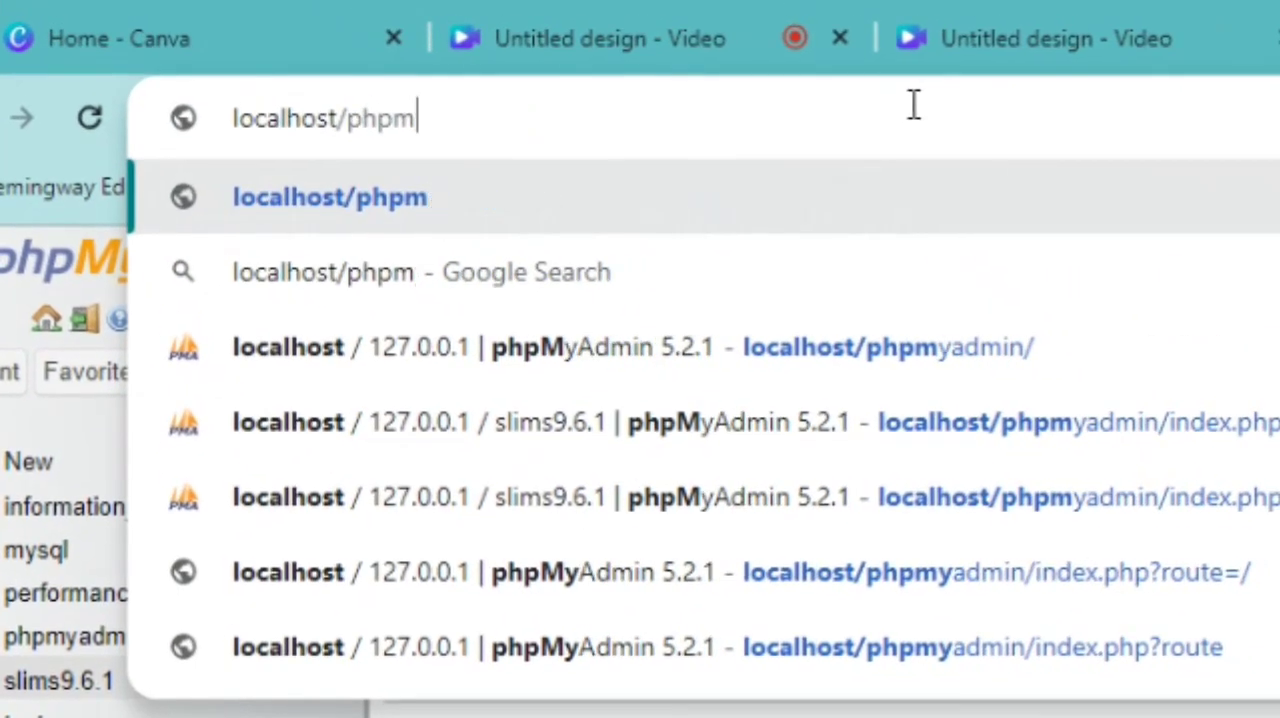
{"action": "key", "text": "BackSpace"}
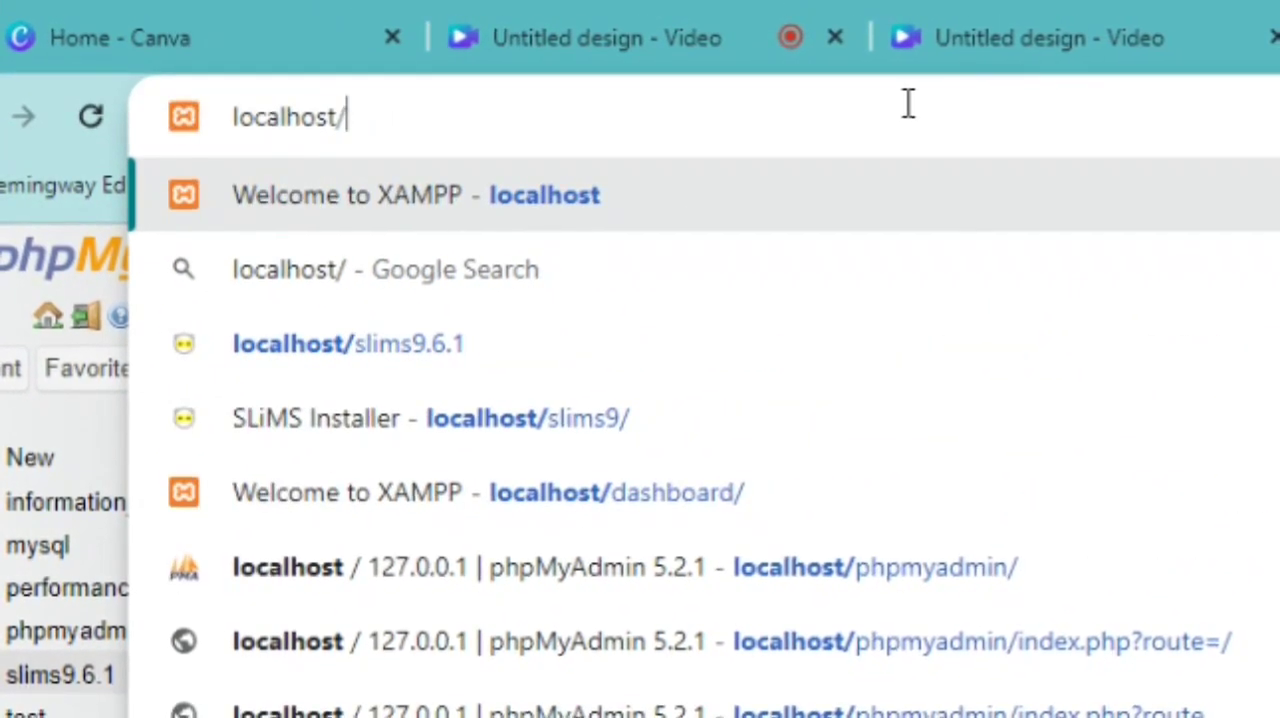
{"action": "type", "text": "slims9.6.1"}
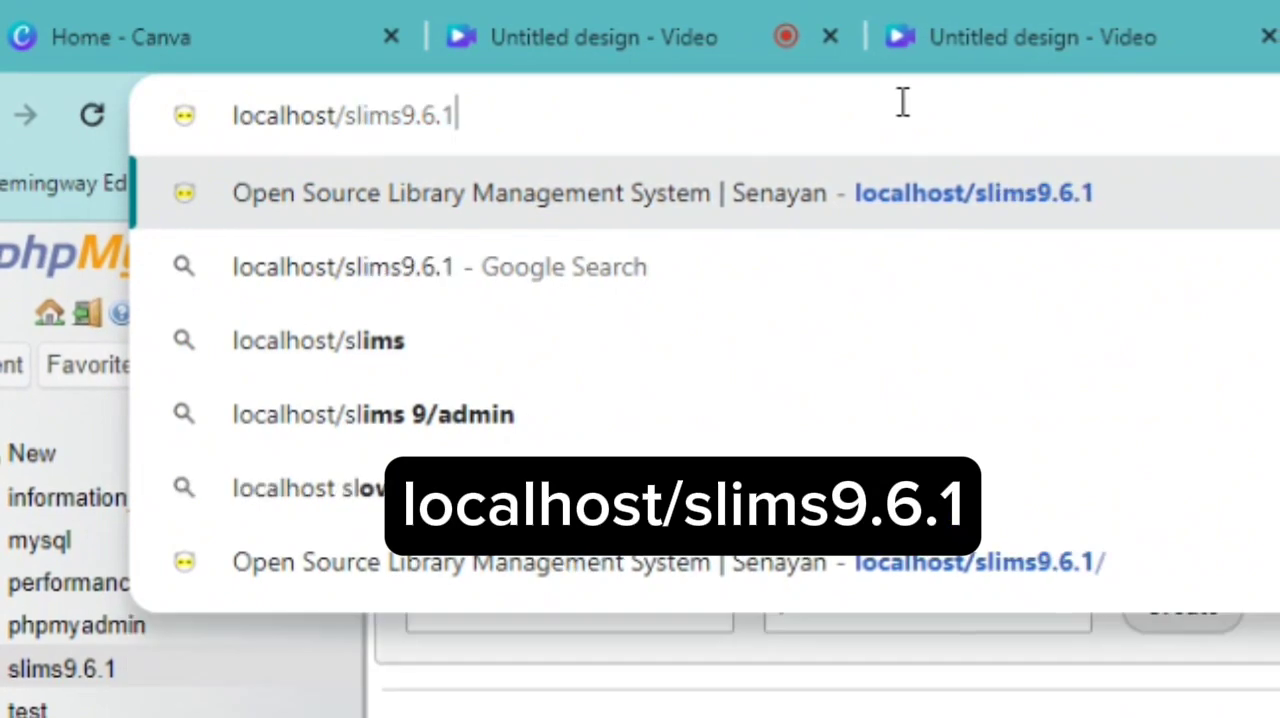
{"action": "key", "text": "Return"}
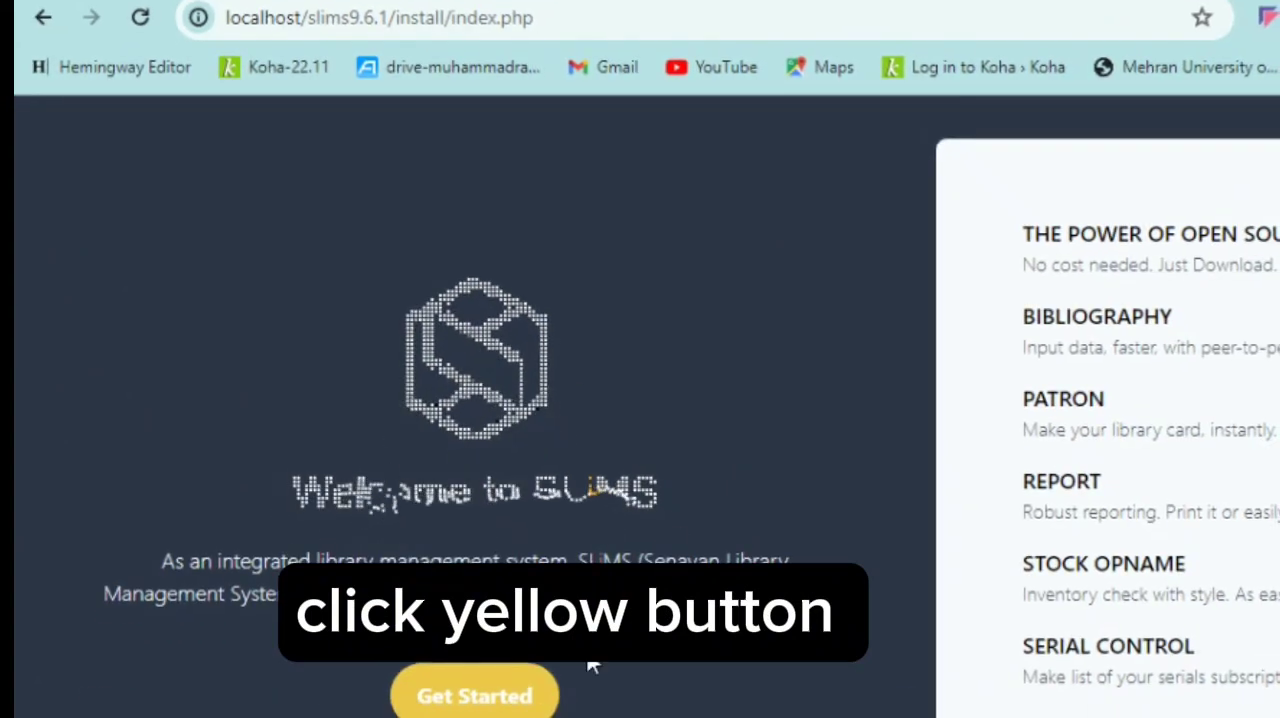
{"action": "left_click", "coordinate": [507, 703]}
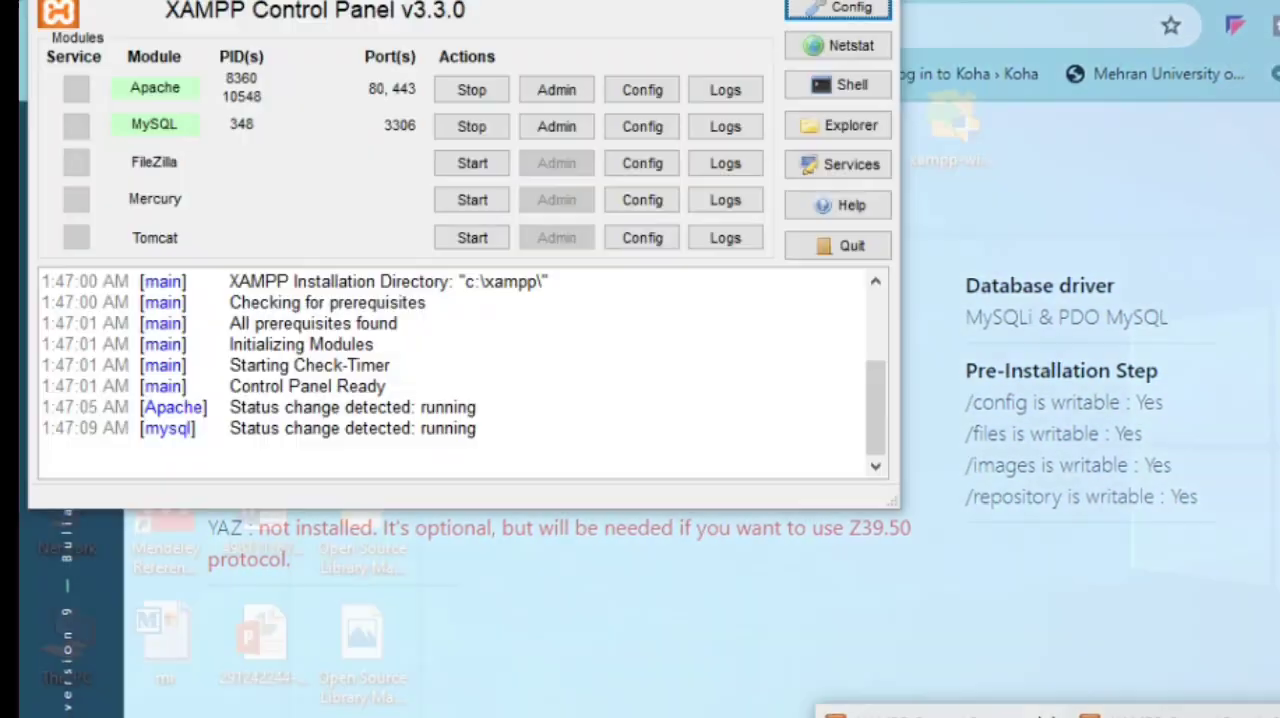
Open Apache's php.ini from the XAMPP Control Panel, search for gd and uncomment the extension=gd line
{"action": "left_click", "coordinate": [943, 714]}
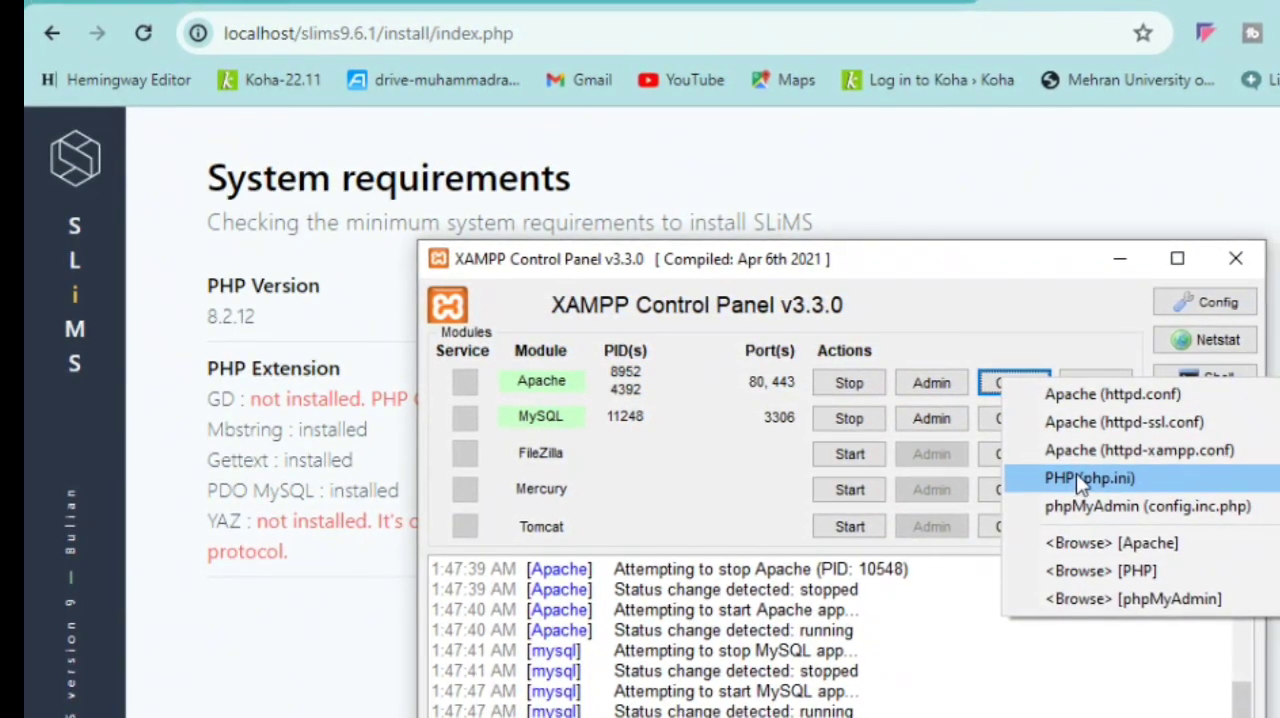
{"action": "left_click", "coordinate": [1078, 478]}
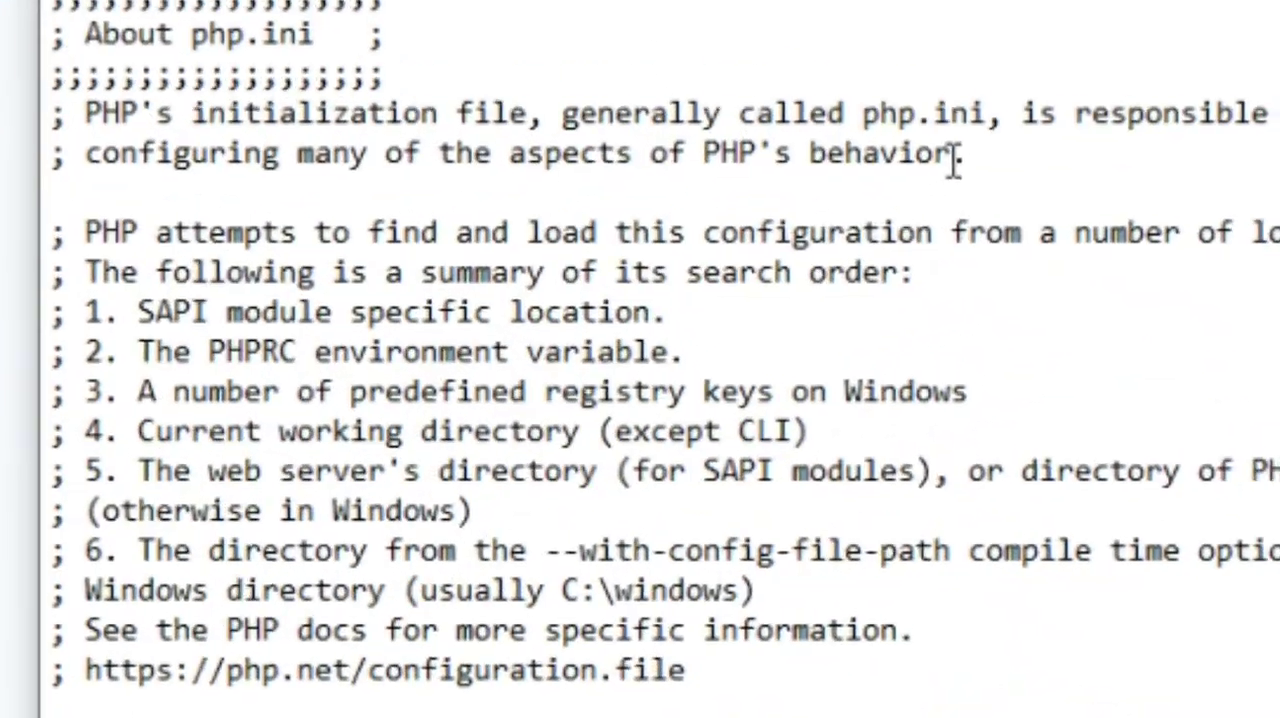
{"action": "key", "text": "ctrl+f"}
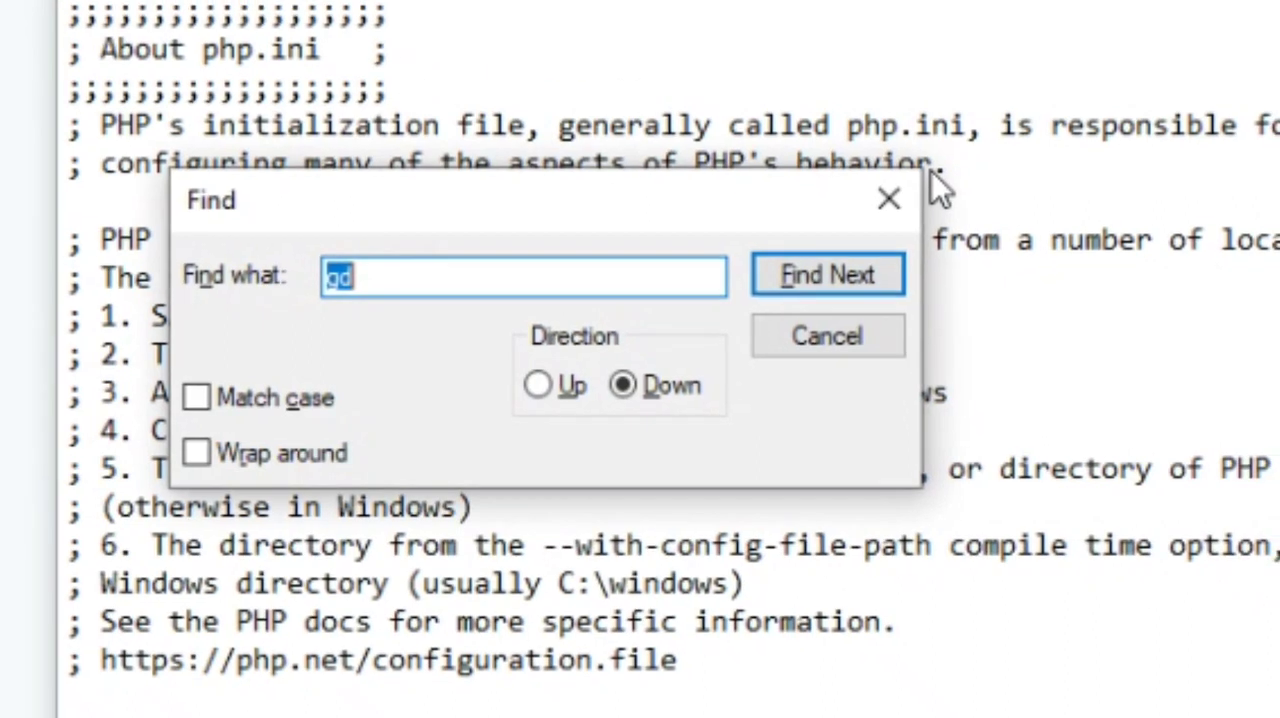
{"action": "key", "text": "Return"}
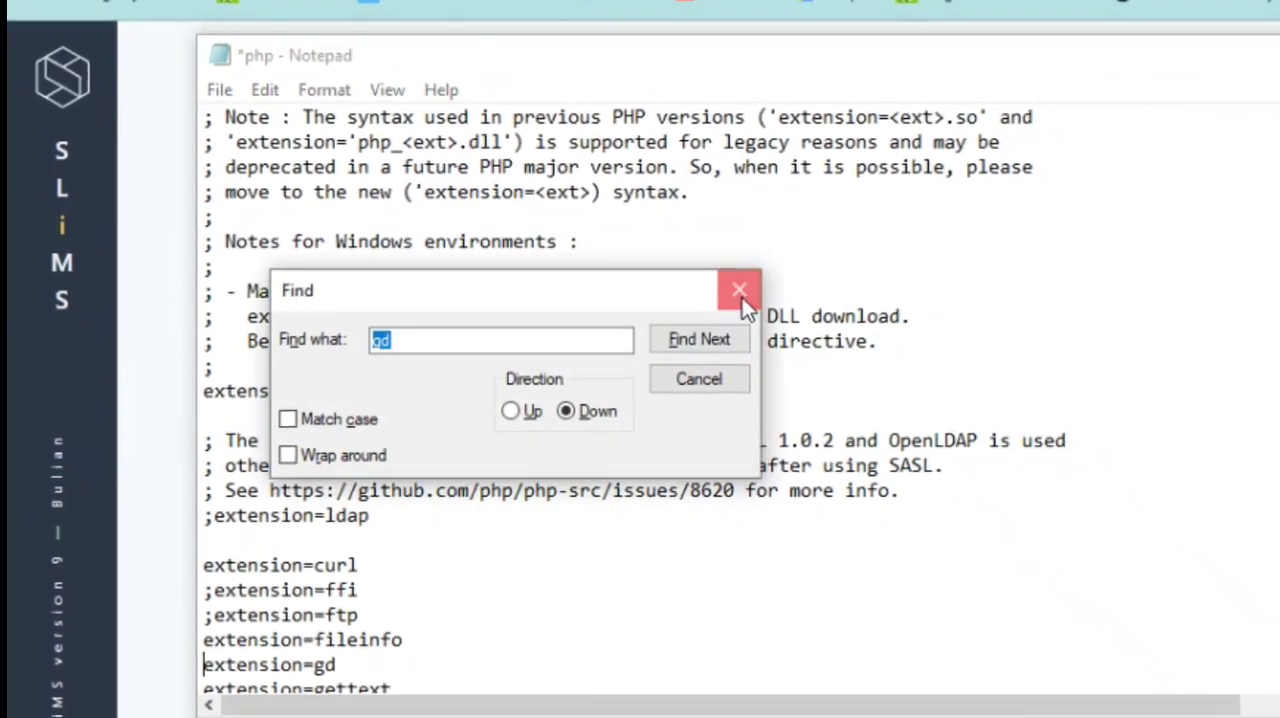
{"action": "left_click", "coordinate": [757, 279]}
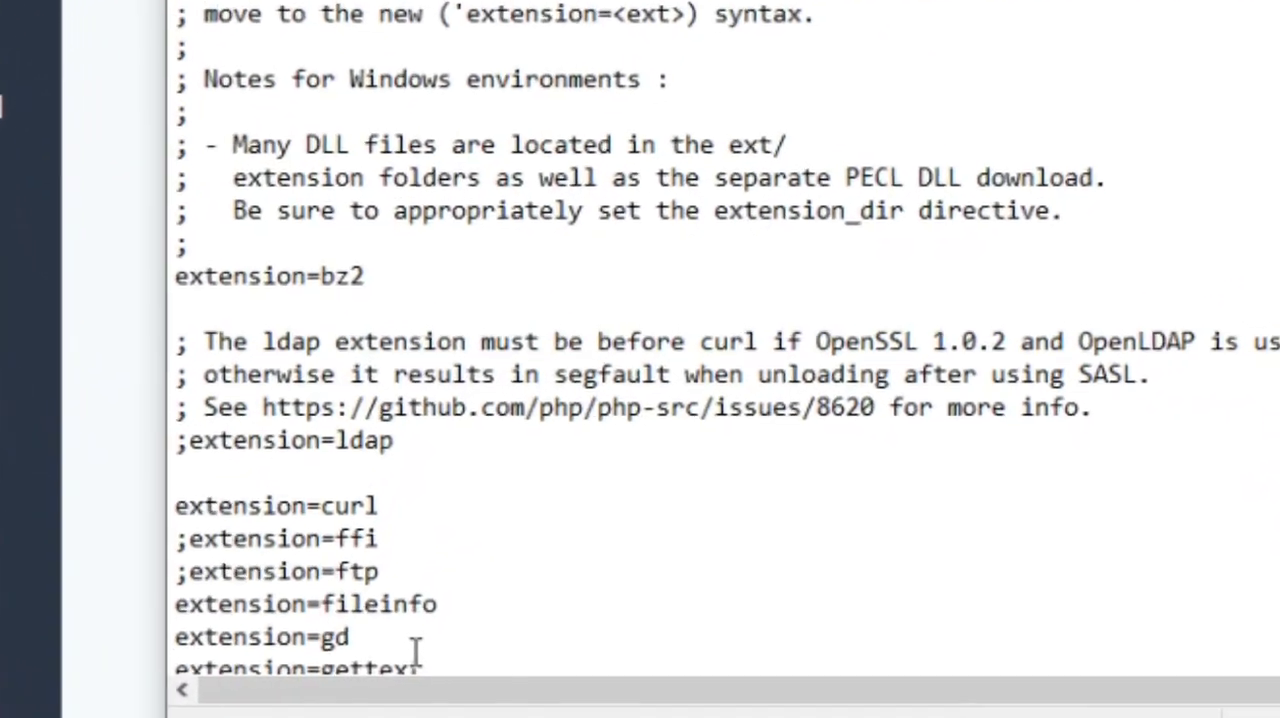
{"action": "left_click", "coordinate": [388, 670]}
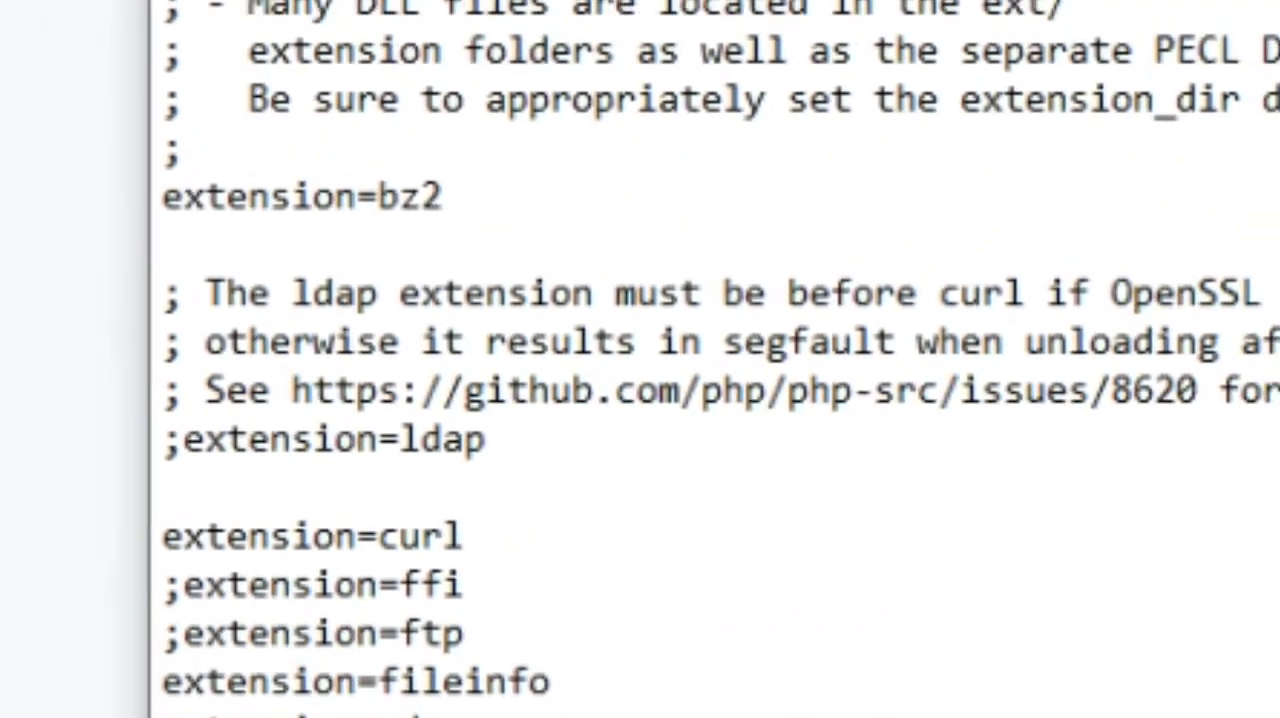
Save php.ini and restart Apache in the XAMPP Control Panel, then return to the SLiMS system requirements page
{"action": "left_click", "coordinate": [291, 54]}
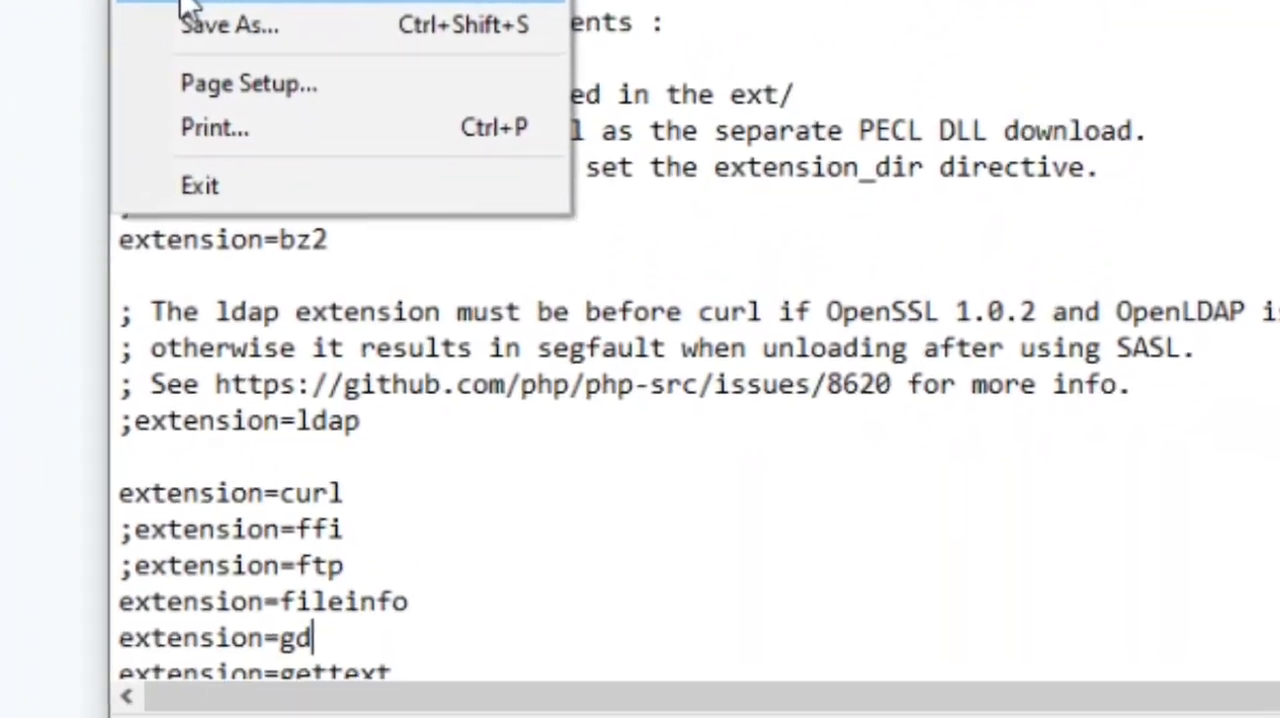
{"action": "left_click", "coordinate": [275, 232]}
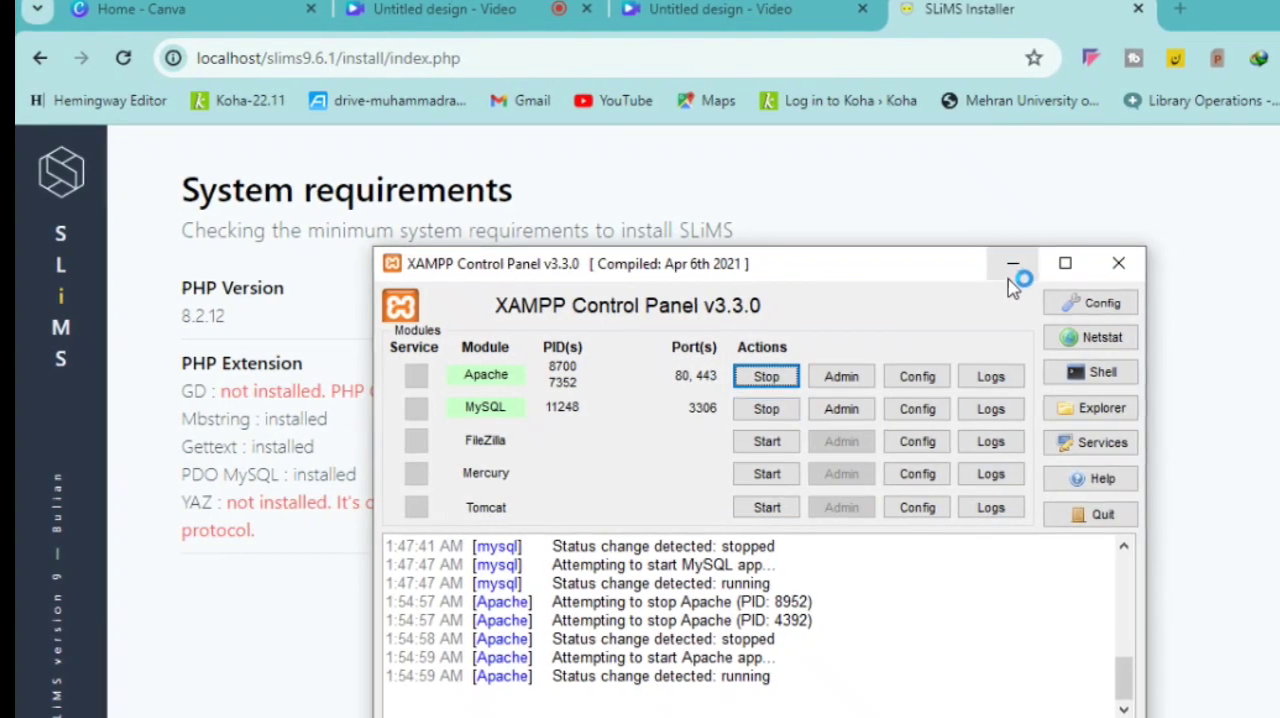
{"action": "left_click", "coordinate": [1011, 275]}
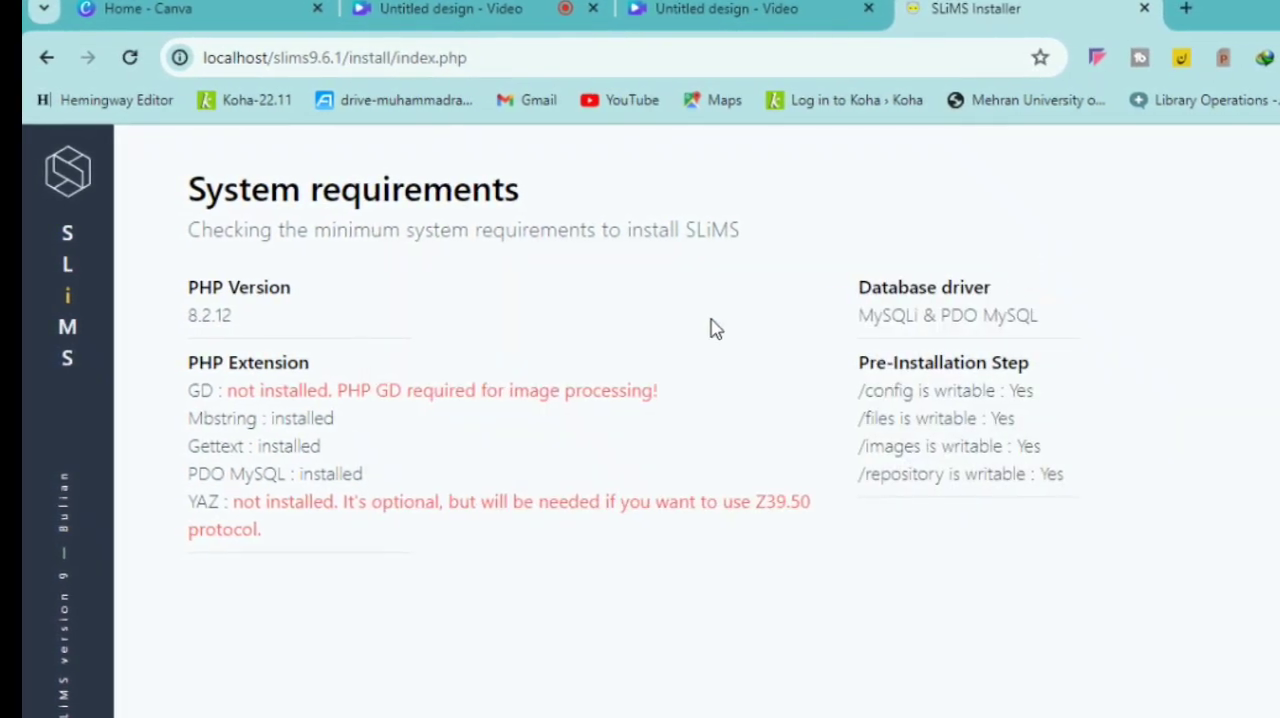
Reload the installer's requirements check, restart the installer from its welcome page and choose the brand new SLiMS installation
{"action": "left_click", "coordinate": [146, 60]}
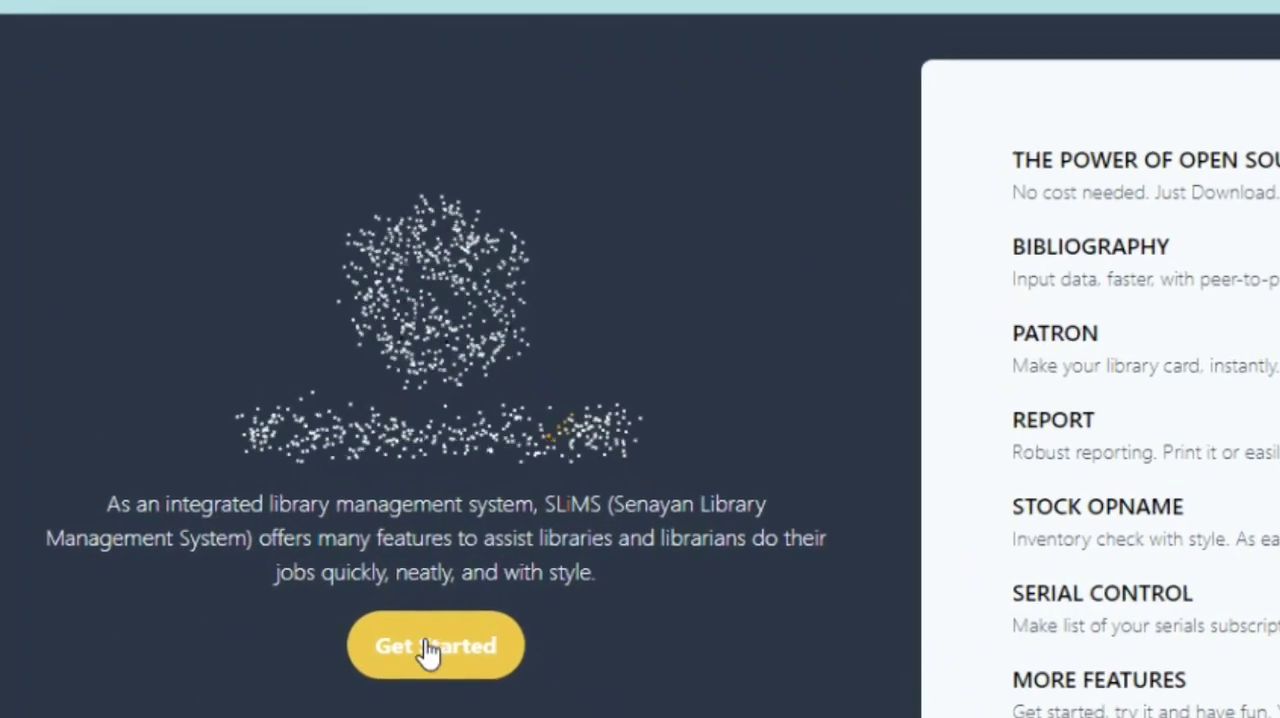
{"action": "left_click", "coordinate": [428, 648]}
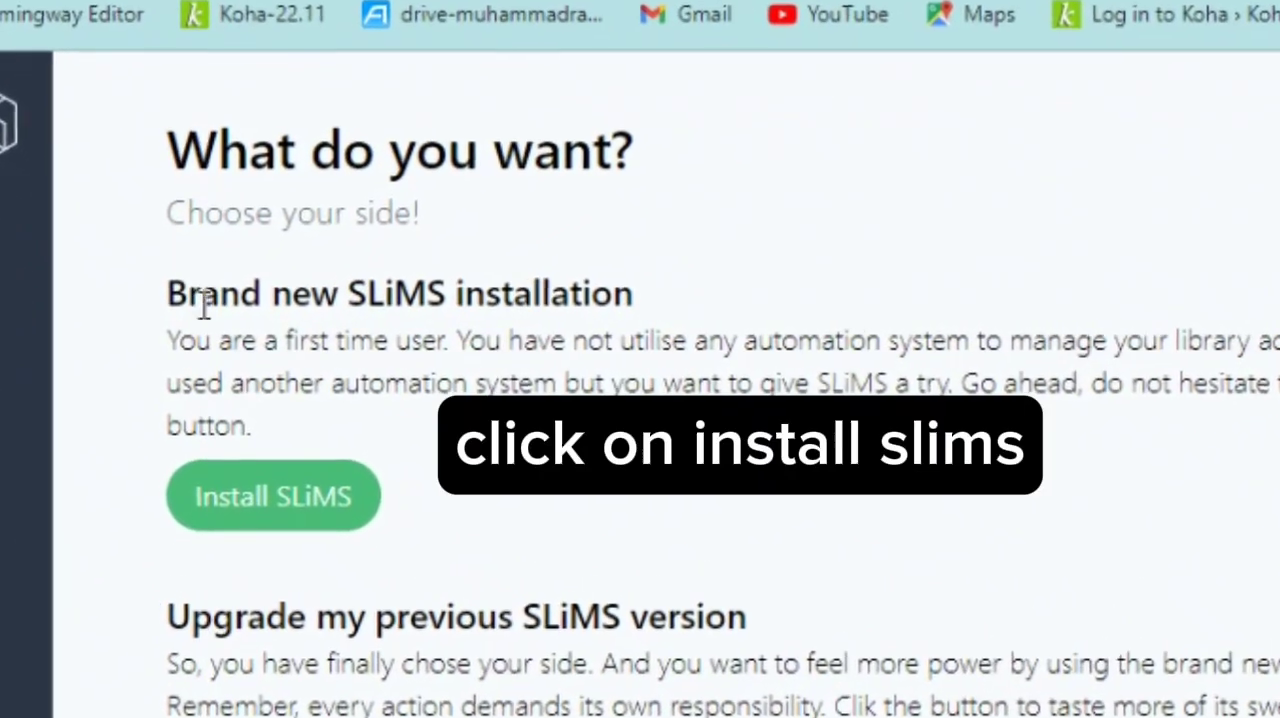
{"action": "double_click", "coordinate": [307, 341]}
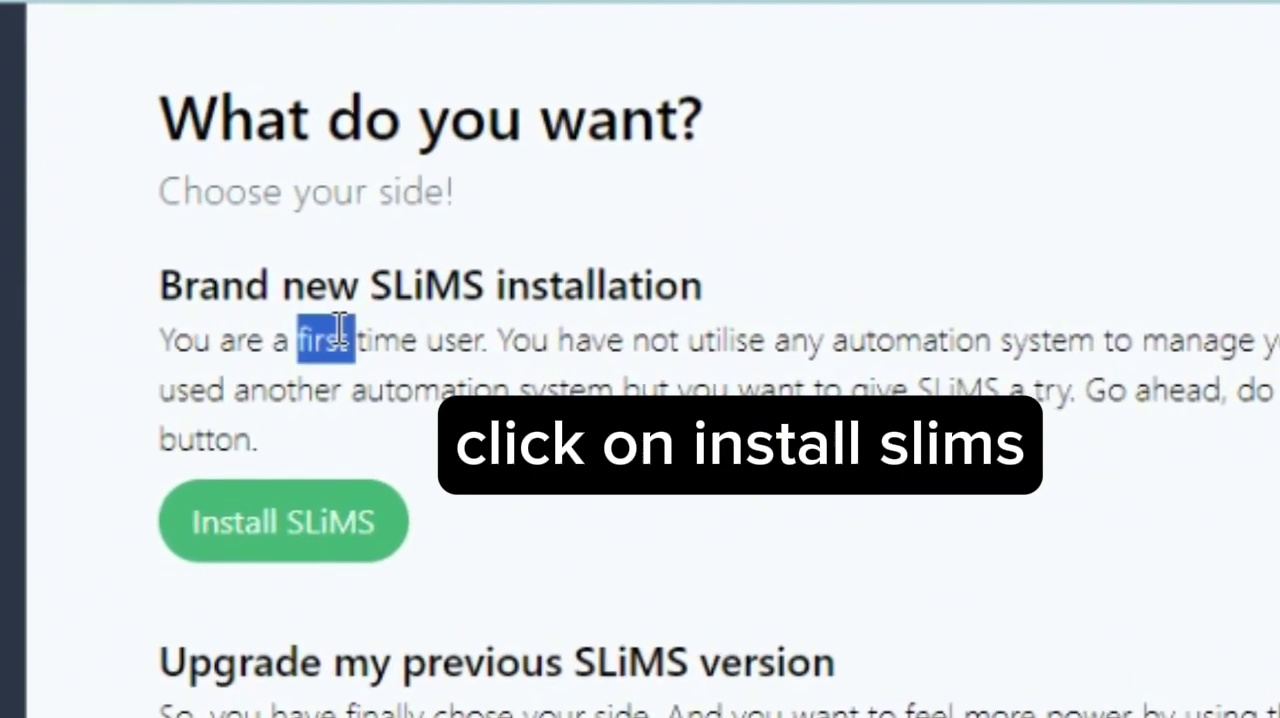
{"action": "triple_click", "coordinate": [342, 328]}
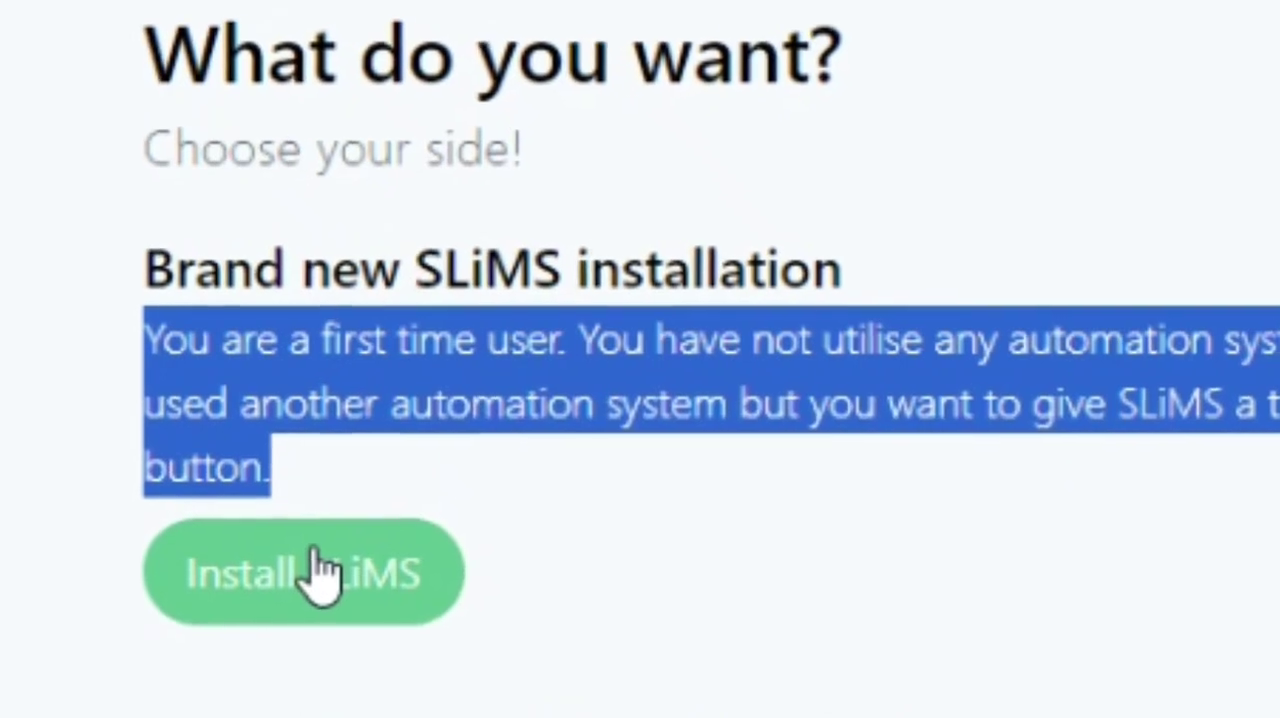
{"action": "left_click", "coordinate": [318, 575]}
Keep localhost and port 3306 for the database connection and fill in slims9 as the database name
{"action": "left_click", "coordinate": [404, 470]}
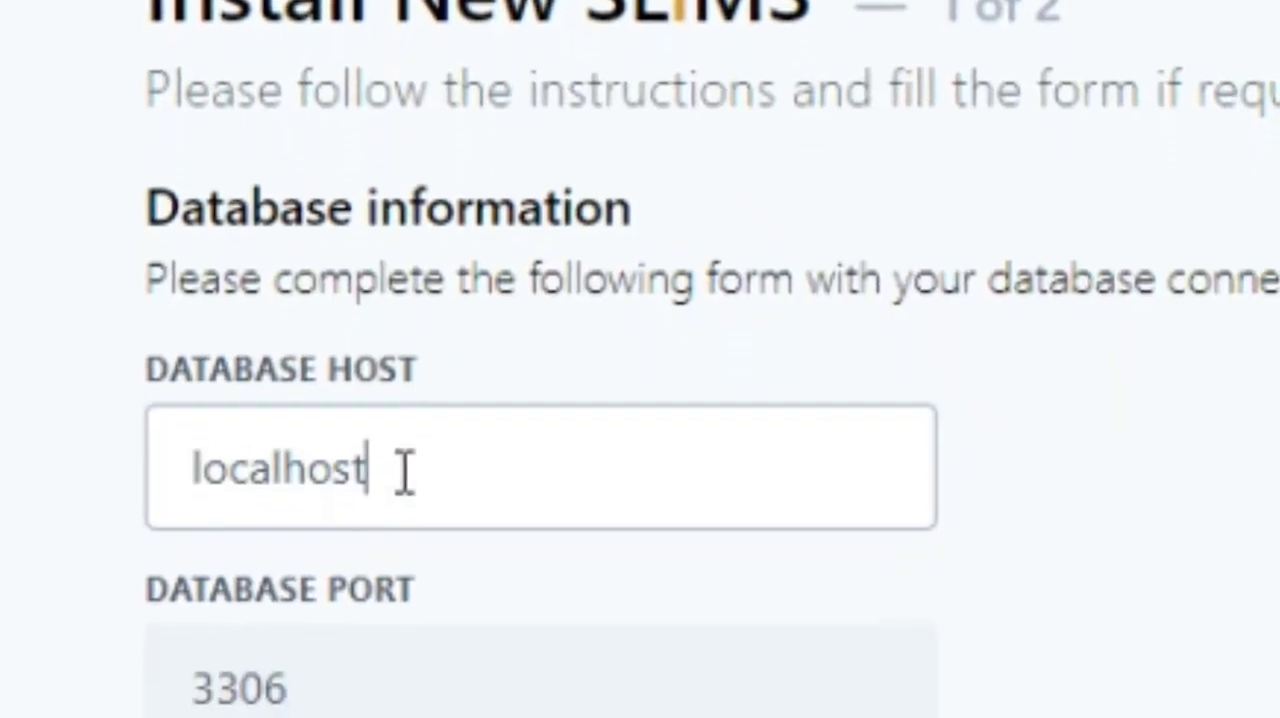
{"action": "left_click", "coordinate": [342, 711]}
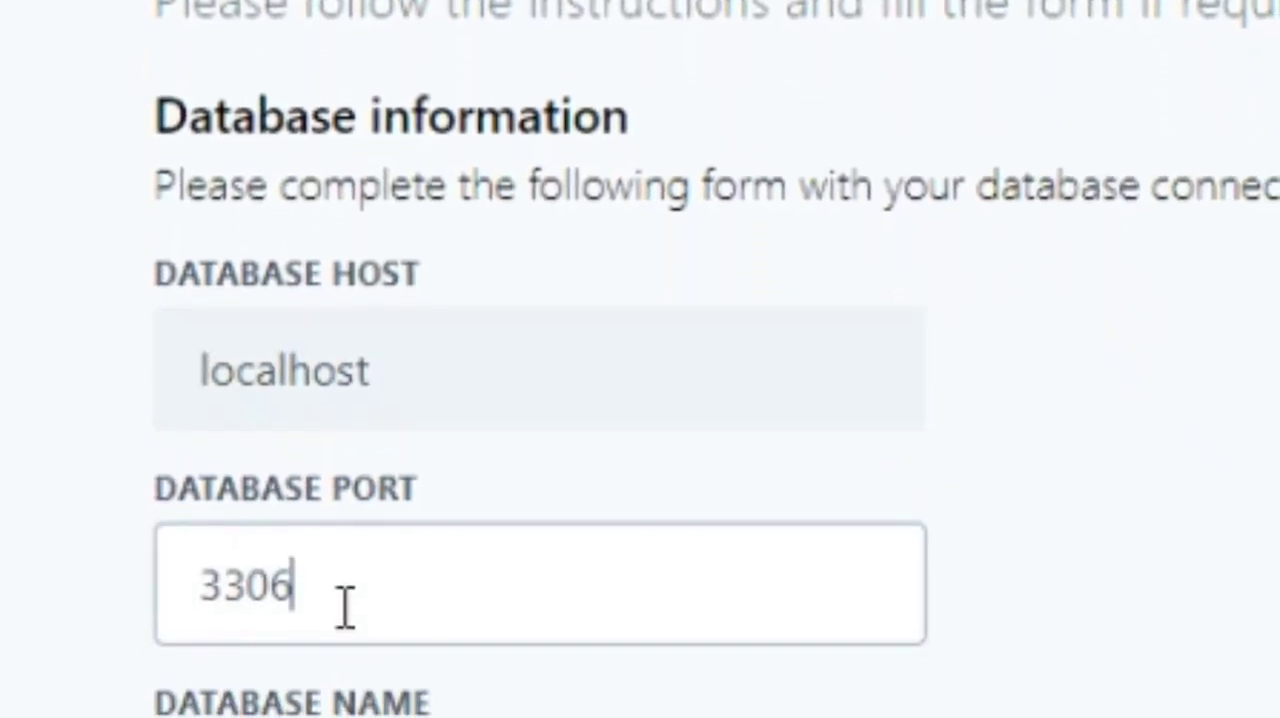
{"action": "left_click", "coordinate": [413, 692]}
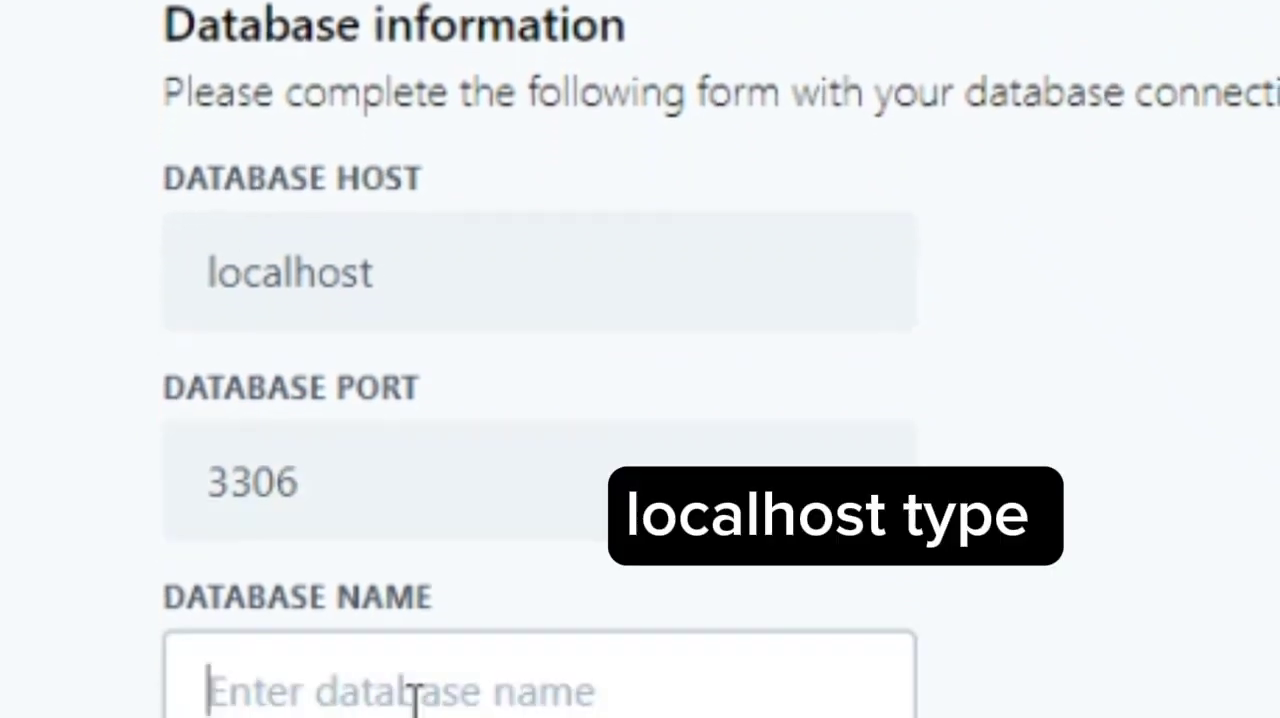
{"action": "left_click", "coordinate": [415, 698]}
{"action": "left_click", "coordinate": [478, 712]}
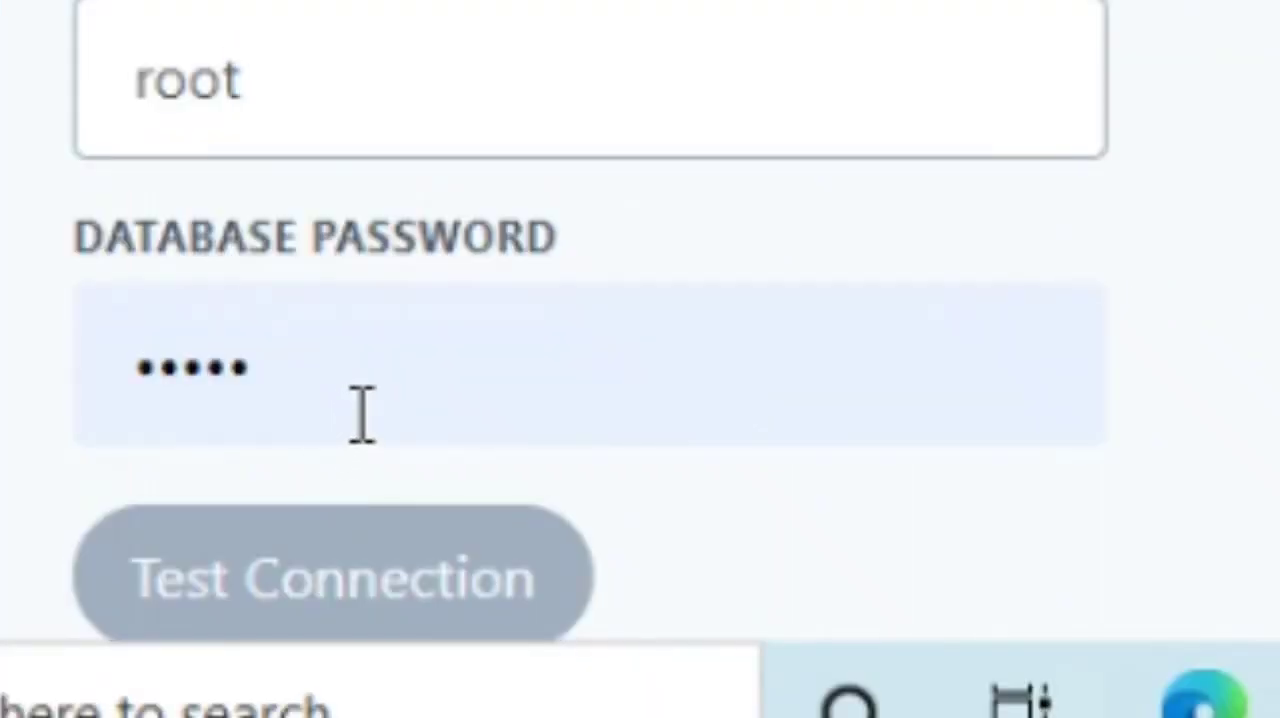
Set the database username to root, replace the autofilled database password with the right one, and test the connection
{"action": "left_click", "coordinate": [362, 413]}
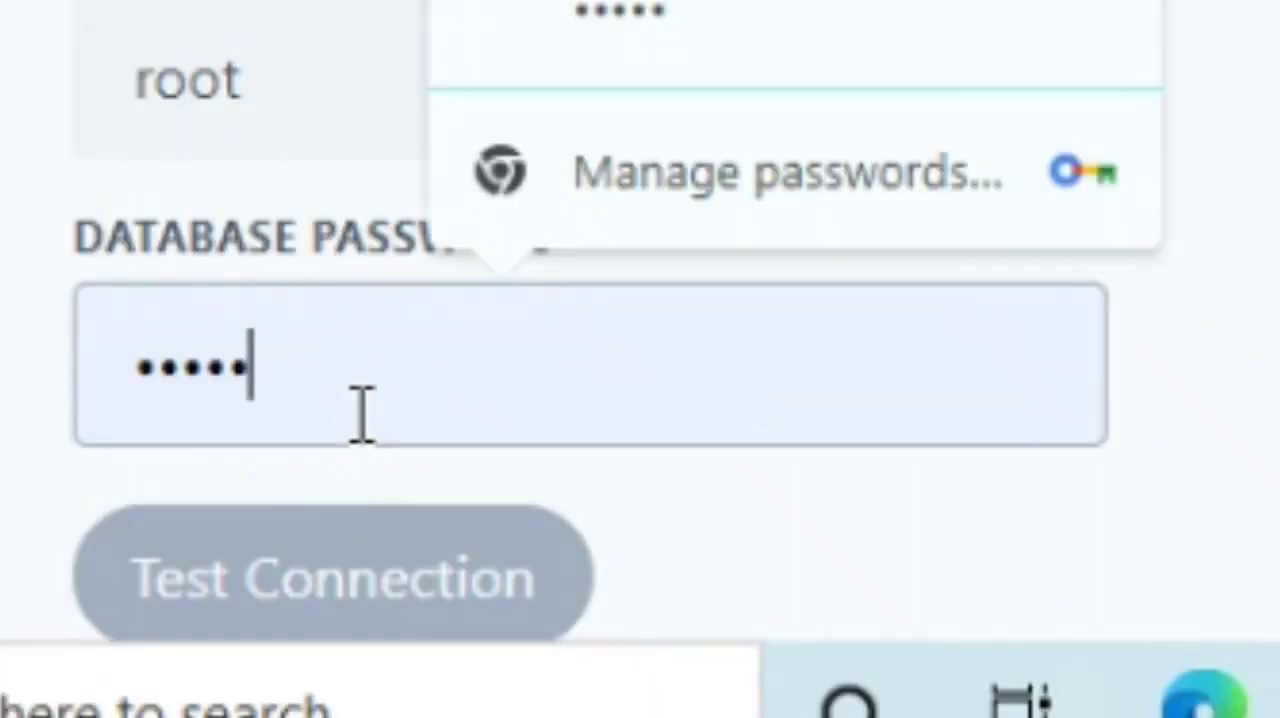
{"action": "key", "text": "BackSpace"}
{"action": "key", "text": "BackSpace"}
{"action": "key", "text": "BackSpace"}
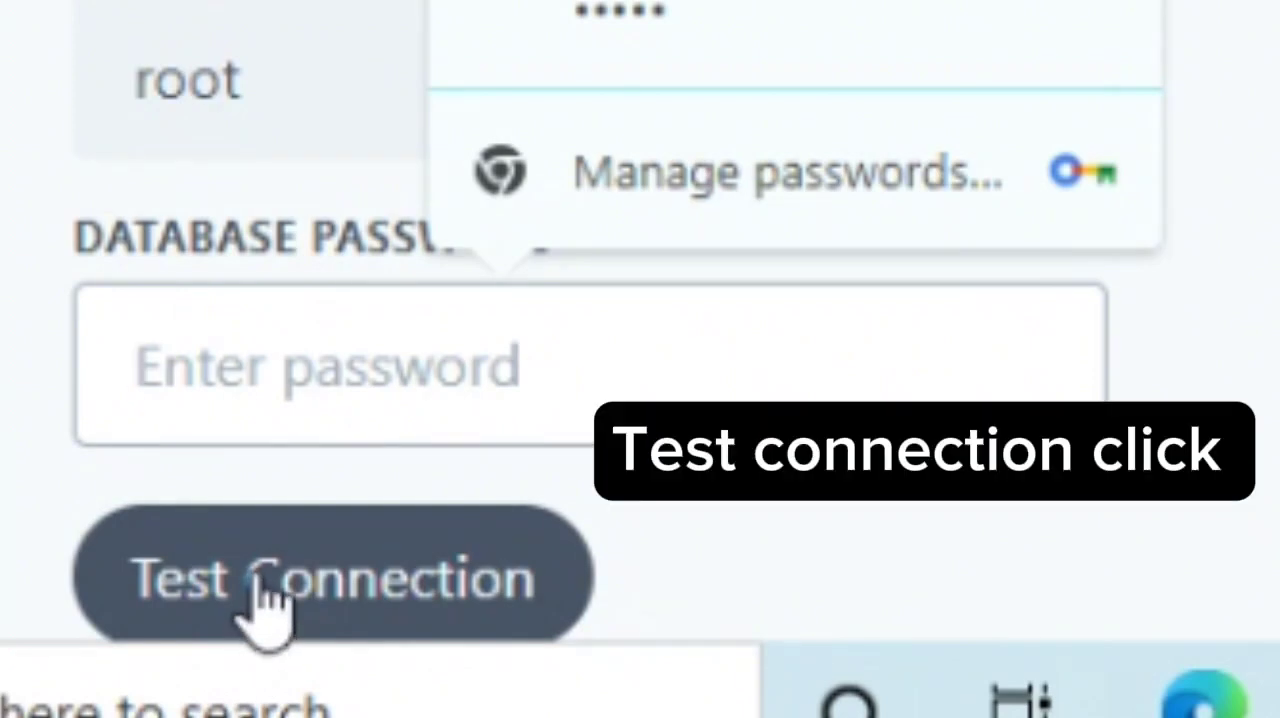
{"action": "type", "text": "•"}
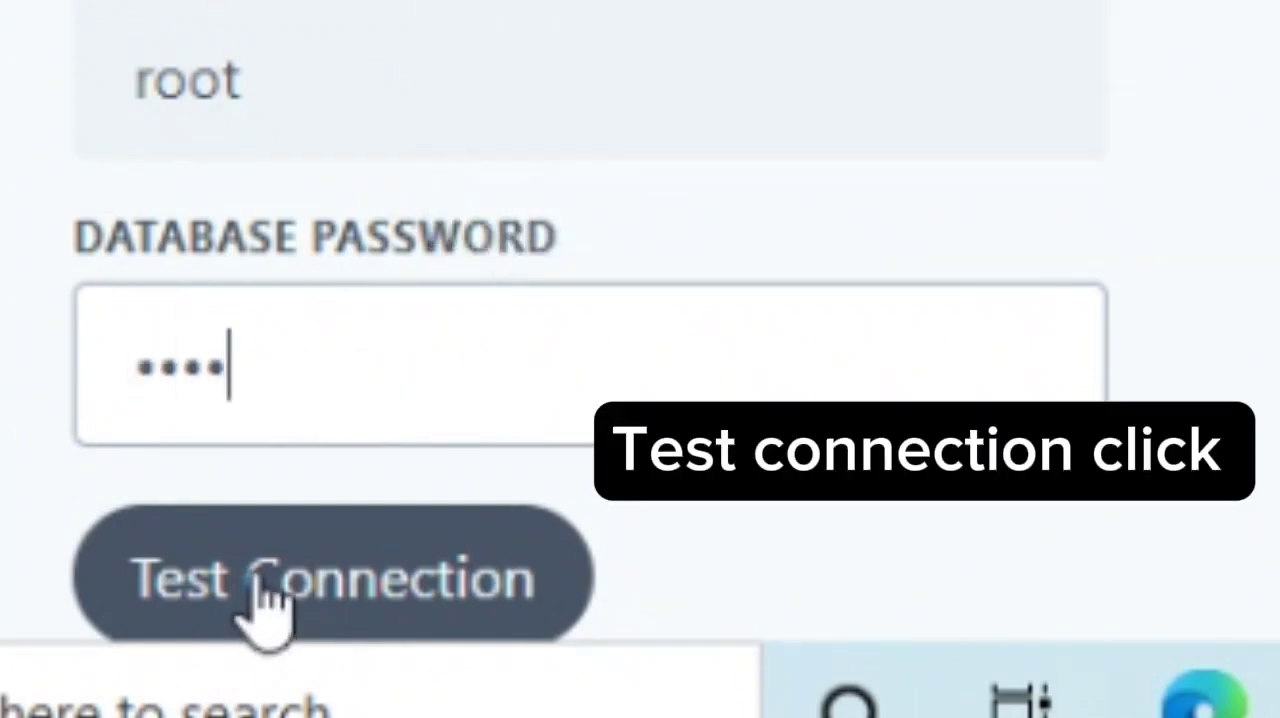
{"action": "left_click", "coordinate": [268, 600]}
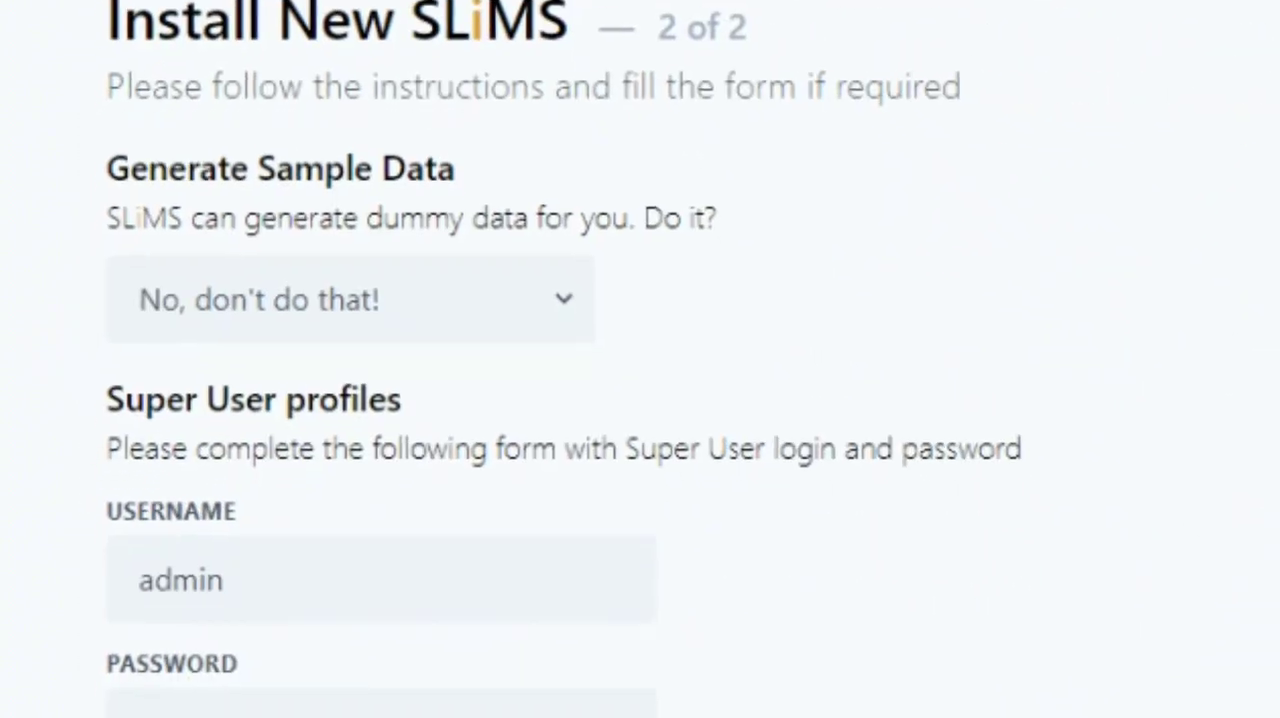
Try the "Yes, please." option for generating sample data and set it back to "No, don't do that!"
{"action": "scroll", "coordinate": [297, 607], "scroll_direction": "down", "scroll_amount": 2}
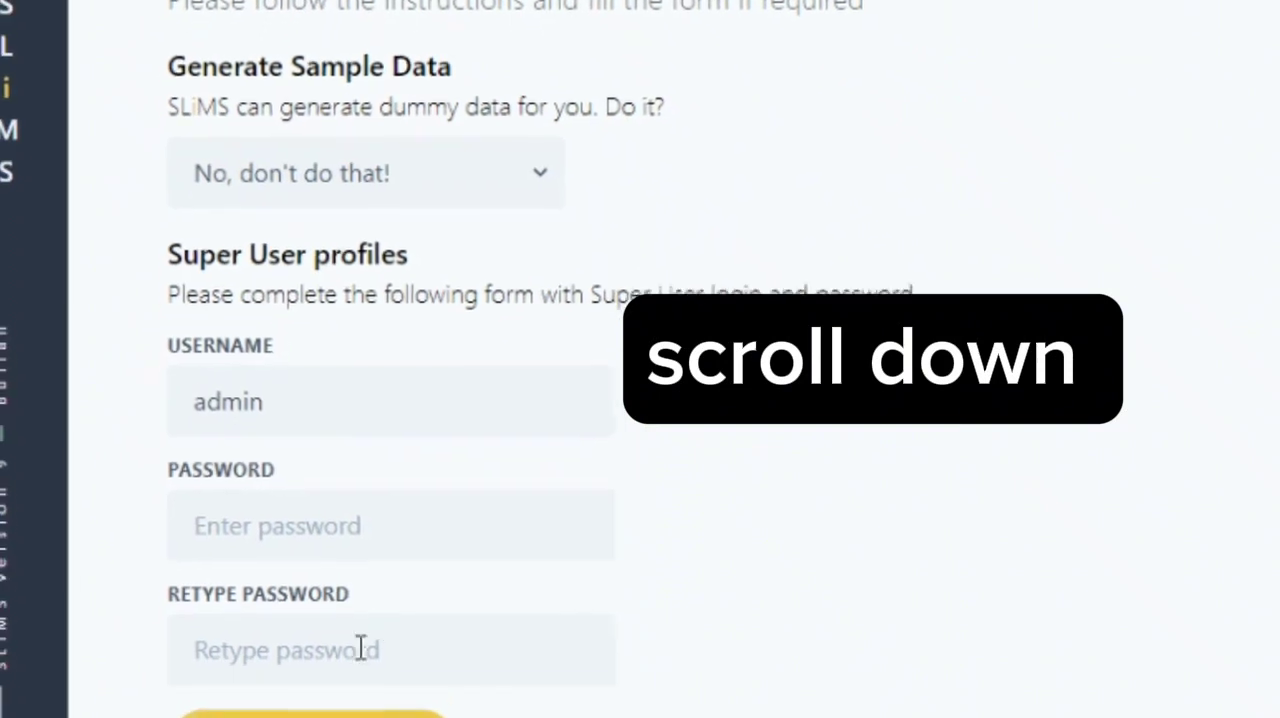
{"action": "left_click", "coordinate": [376, 562]}
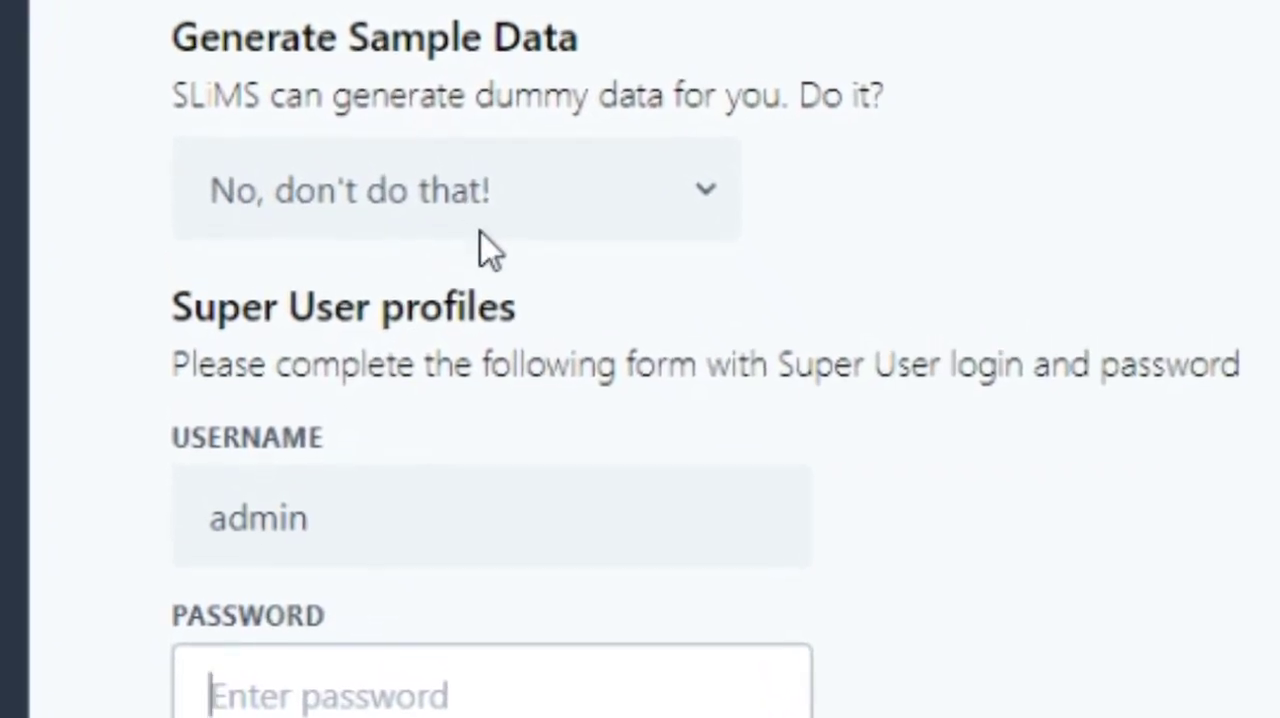
{"action": "left_click", "coordinate": [496, 228]}
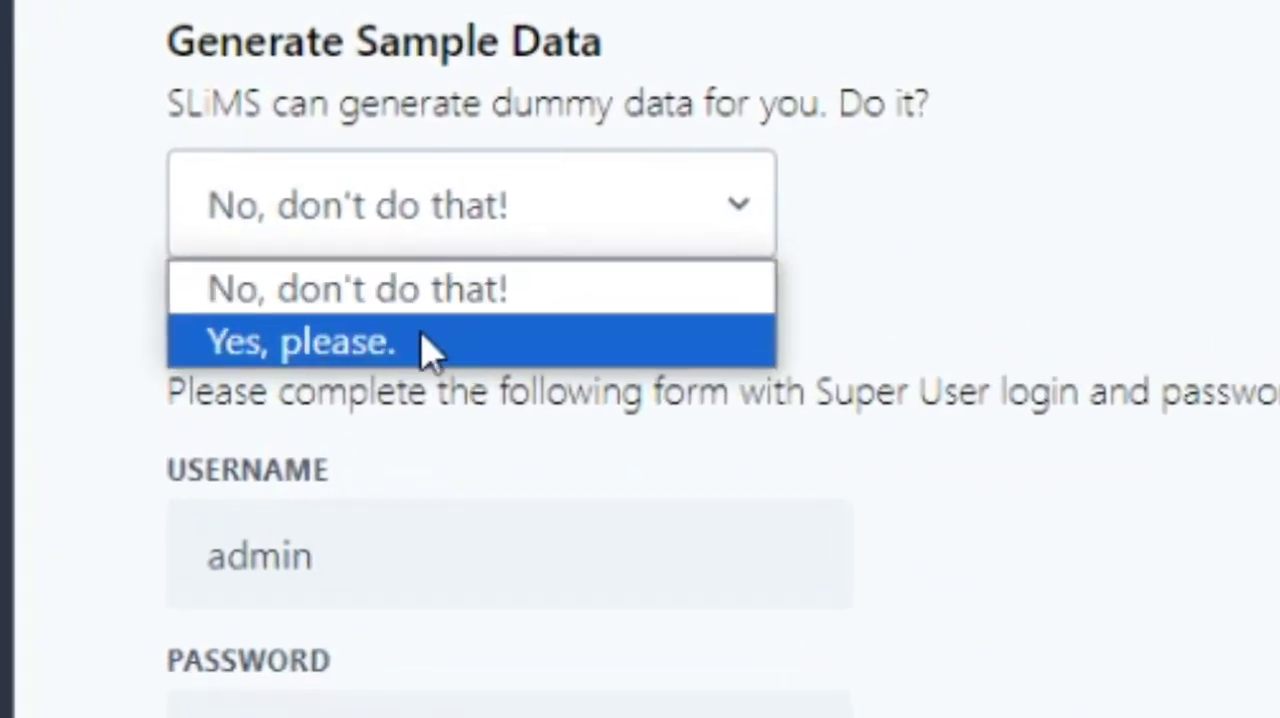
{"action": "left_click", "coordinate": [425, 340]}
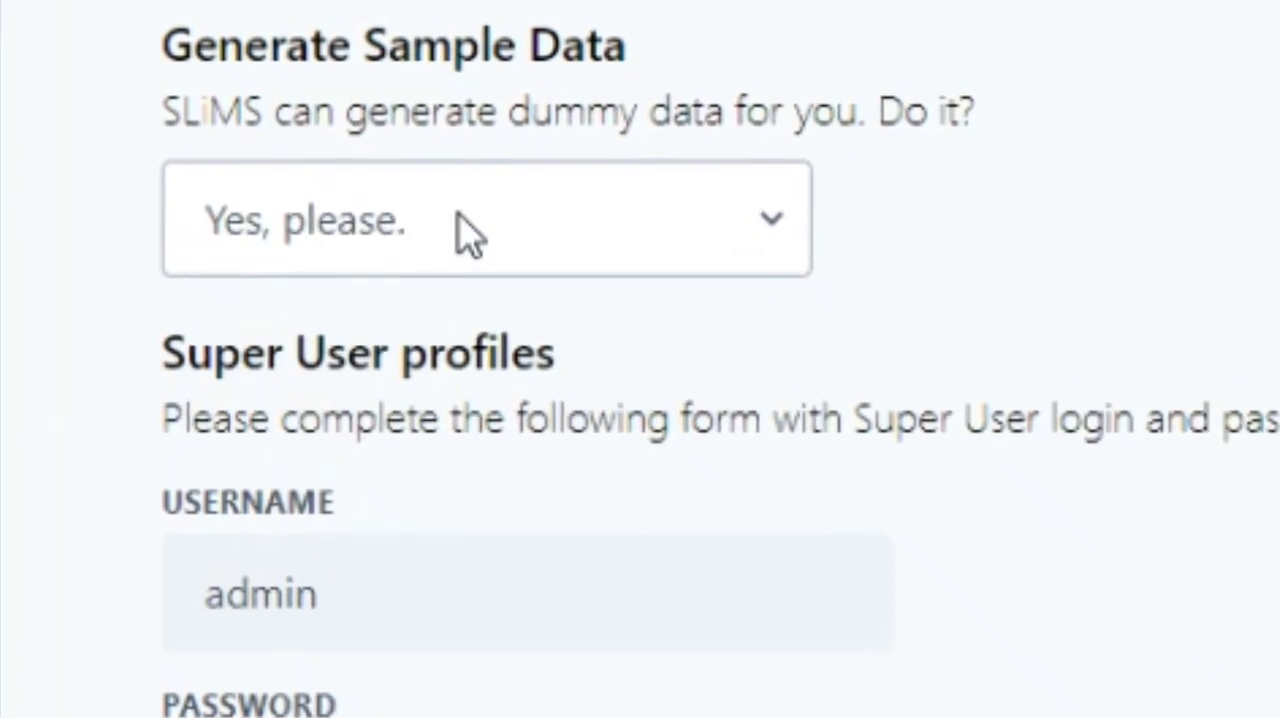
{"action": "left_click", "coordinate": [463, 229]}
{"action": "left_click", "coordinate": [440, 335]}
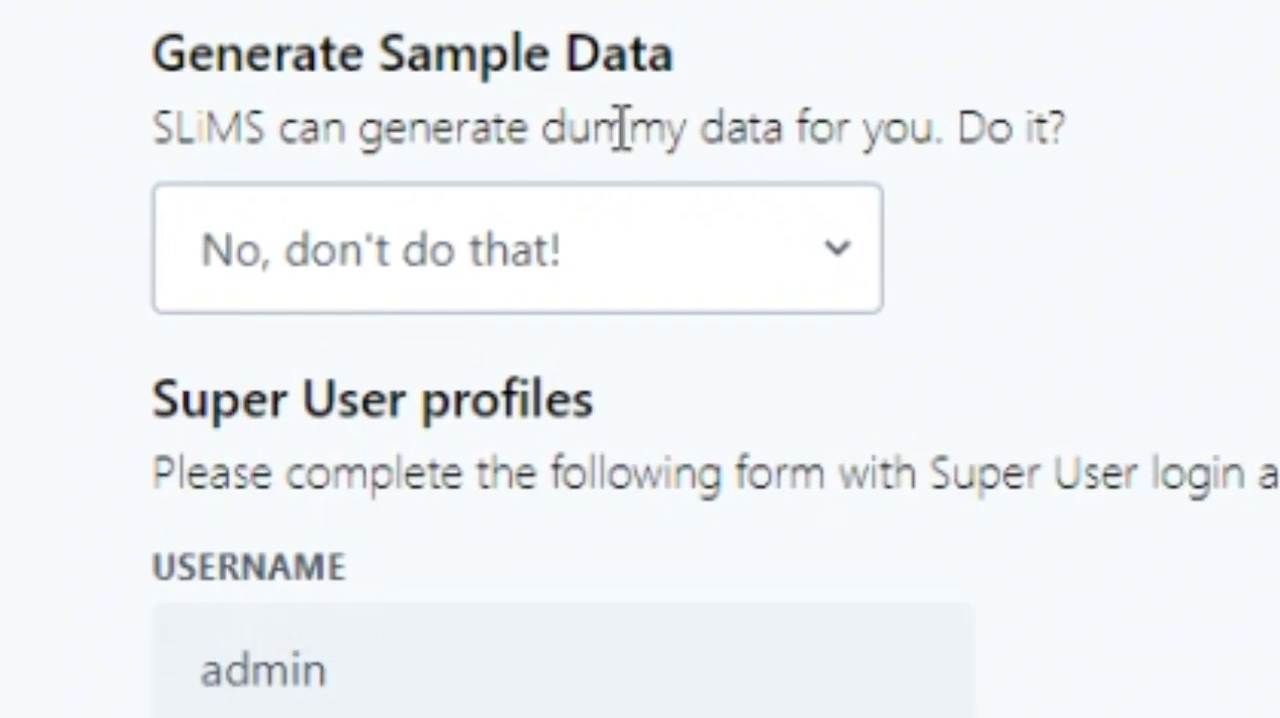
{"action": "triple_click", "coordinate": [575, 126]}
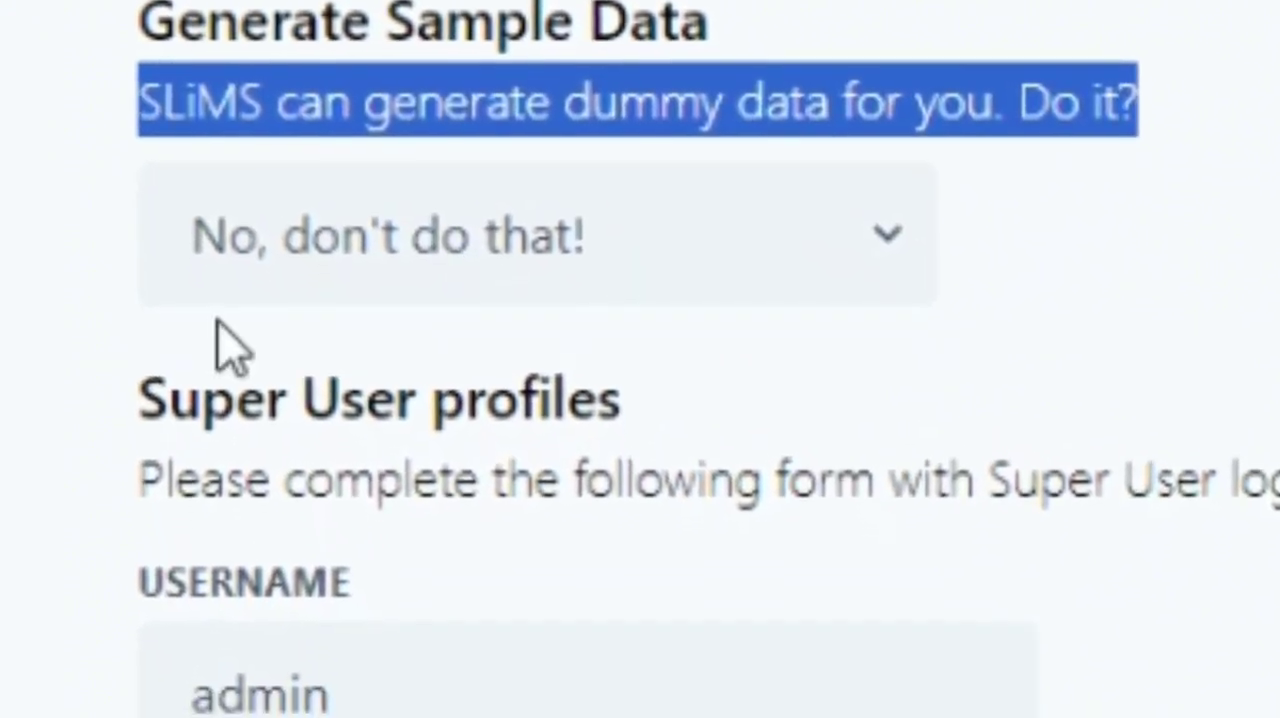
Enter and retype the super user password for the admin account, and run the installation
{"action": "left_click", "coordinate": [503, 705]}
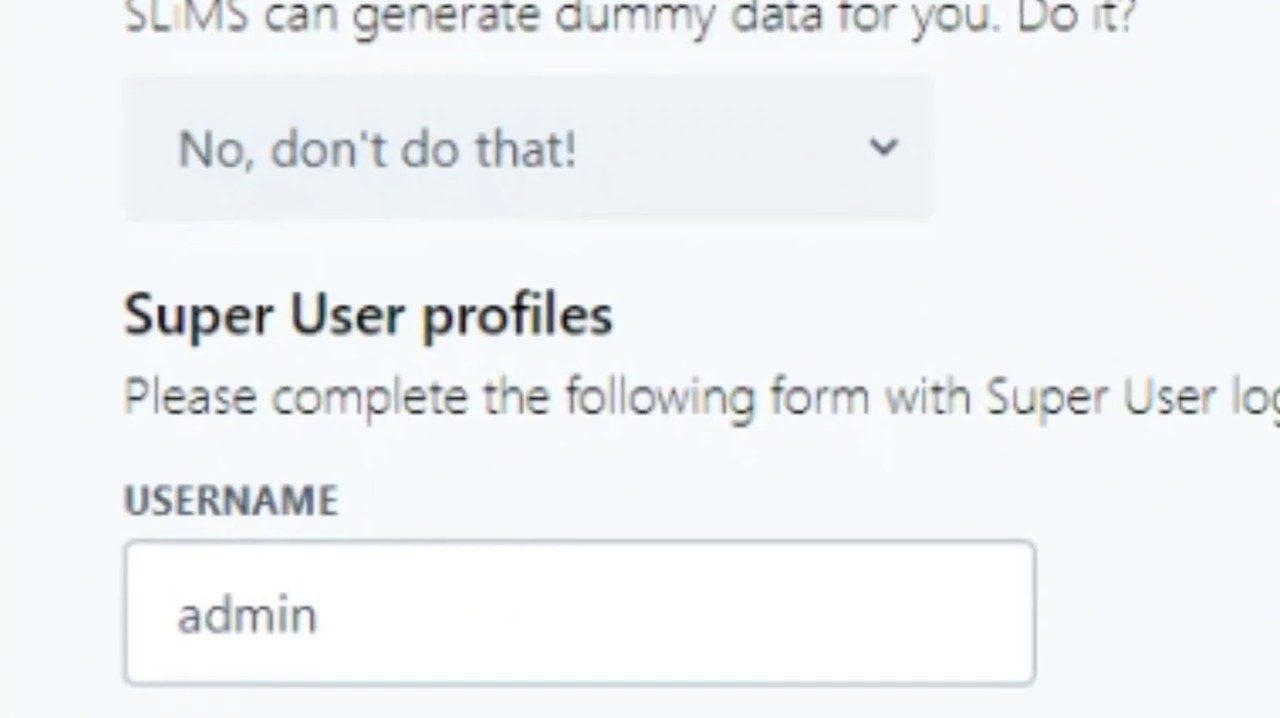
{"action": "key", "text": "Tab"}
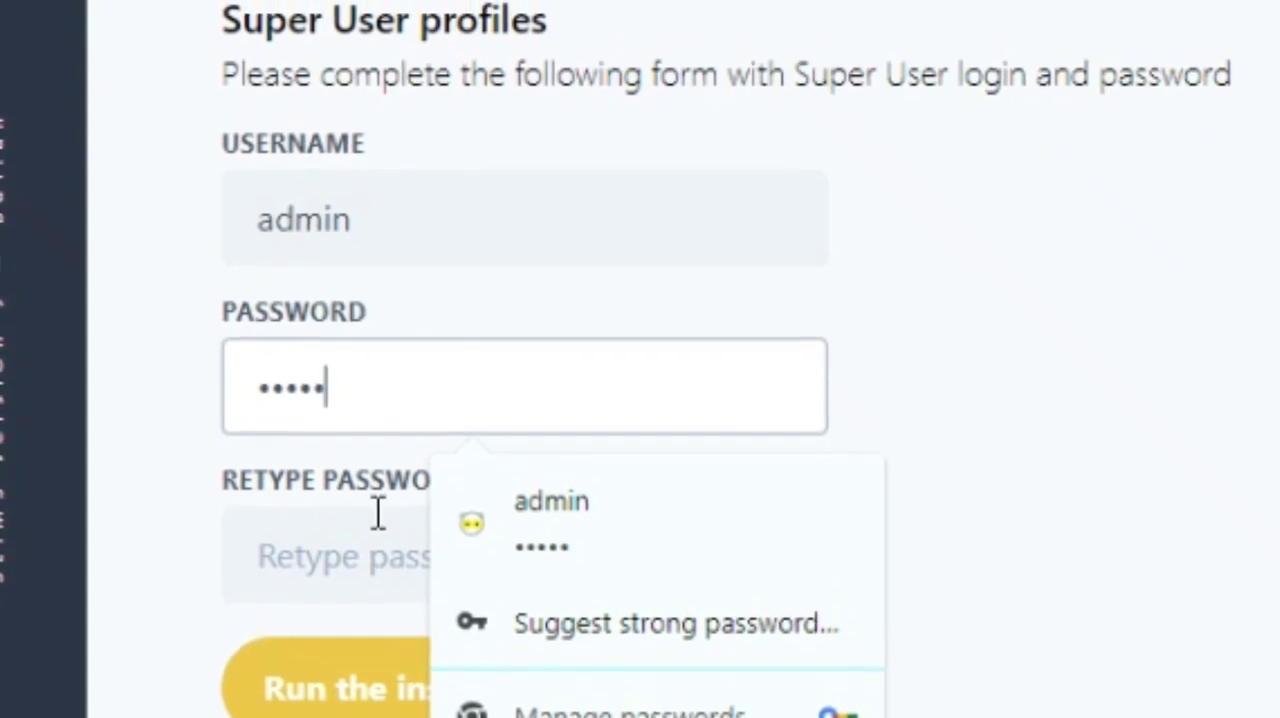
{"action": "left_click", "coordinate": [380, 567]}
{"action": "type", "text": "a"}
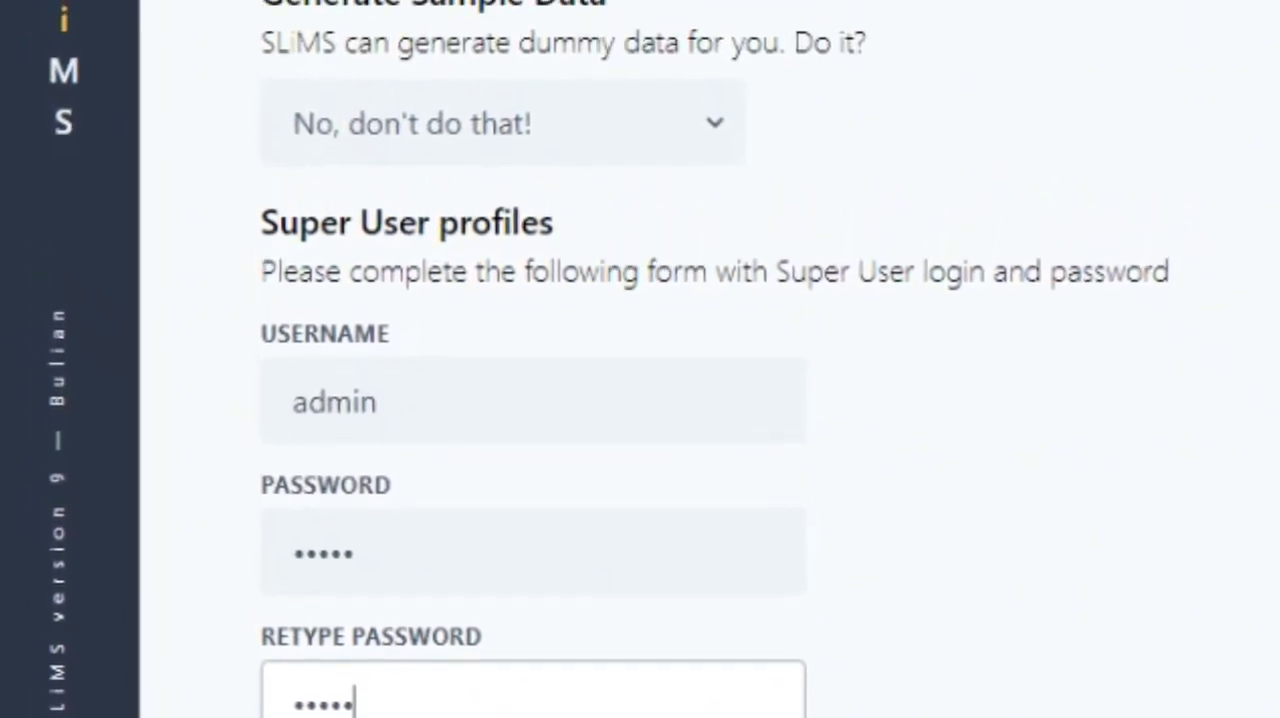
{"action": "key", "text": "Tab"}
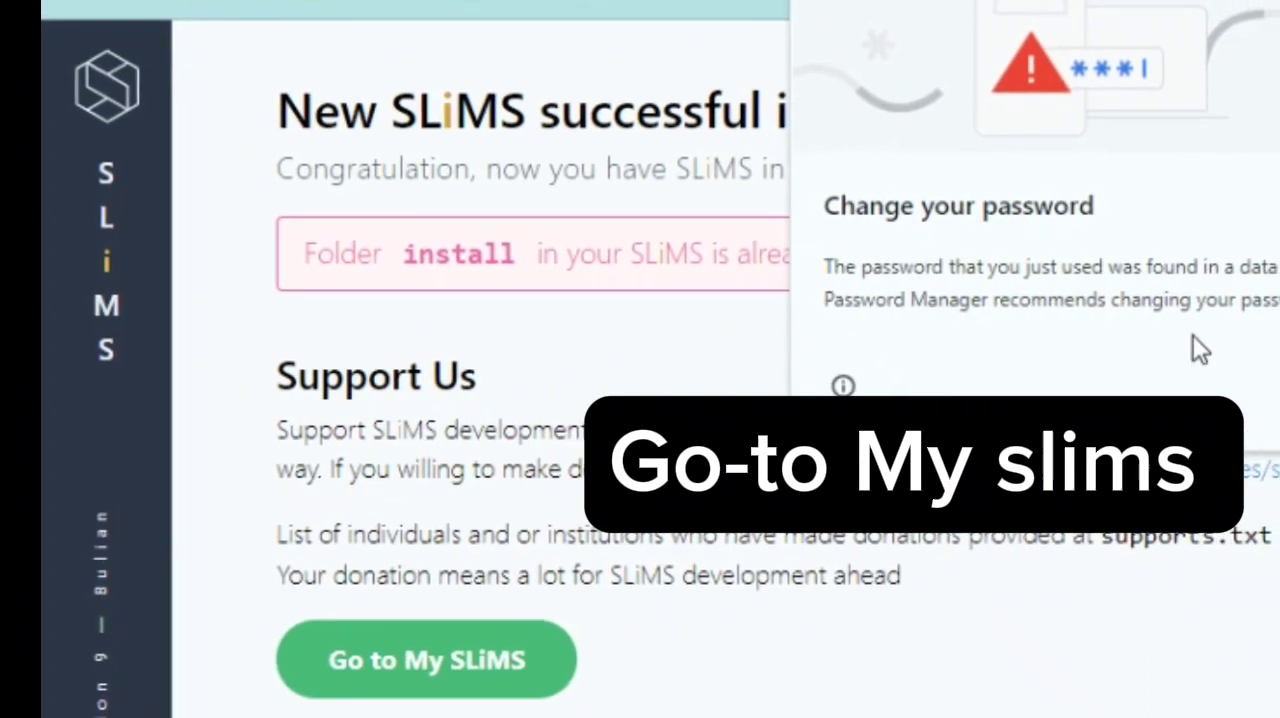
Dismiss the browser's password warning and open the new SLiMS home page with its collection search options
{"action": "left_click", "coordinate": [1275, 388]}
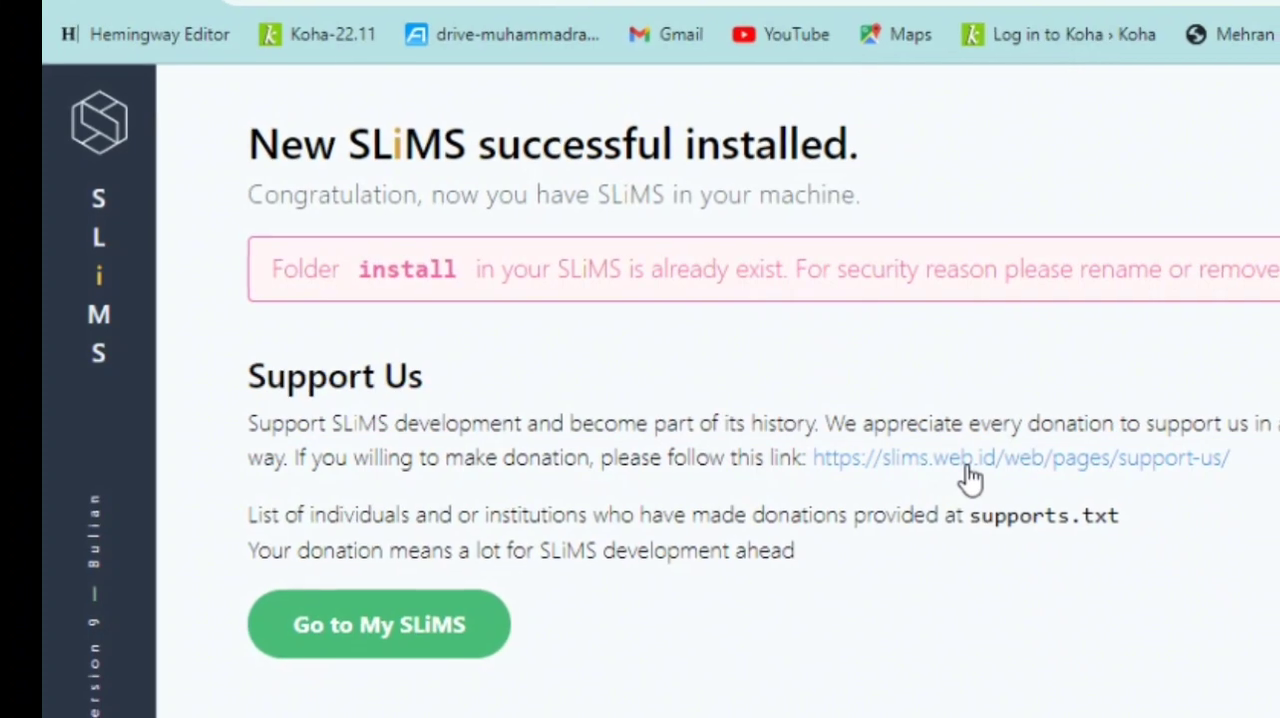
{"action": "left_click", "coordinate": [428, 622]}
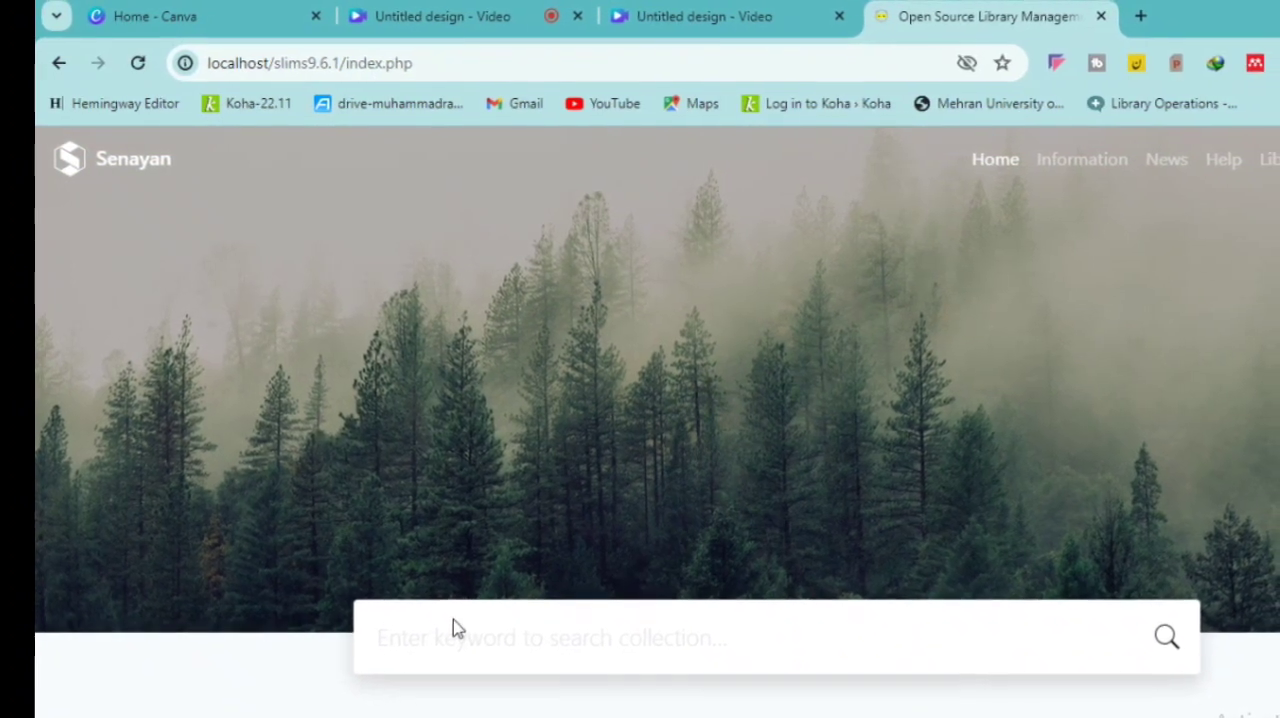
{"action": "double_click", "coordinate": [518, 640]}
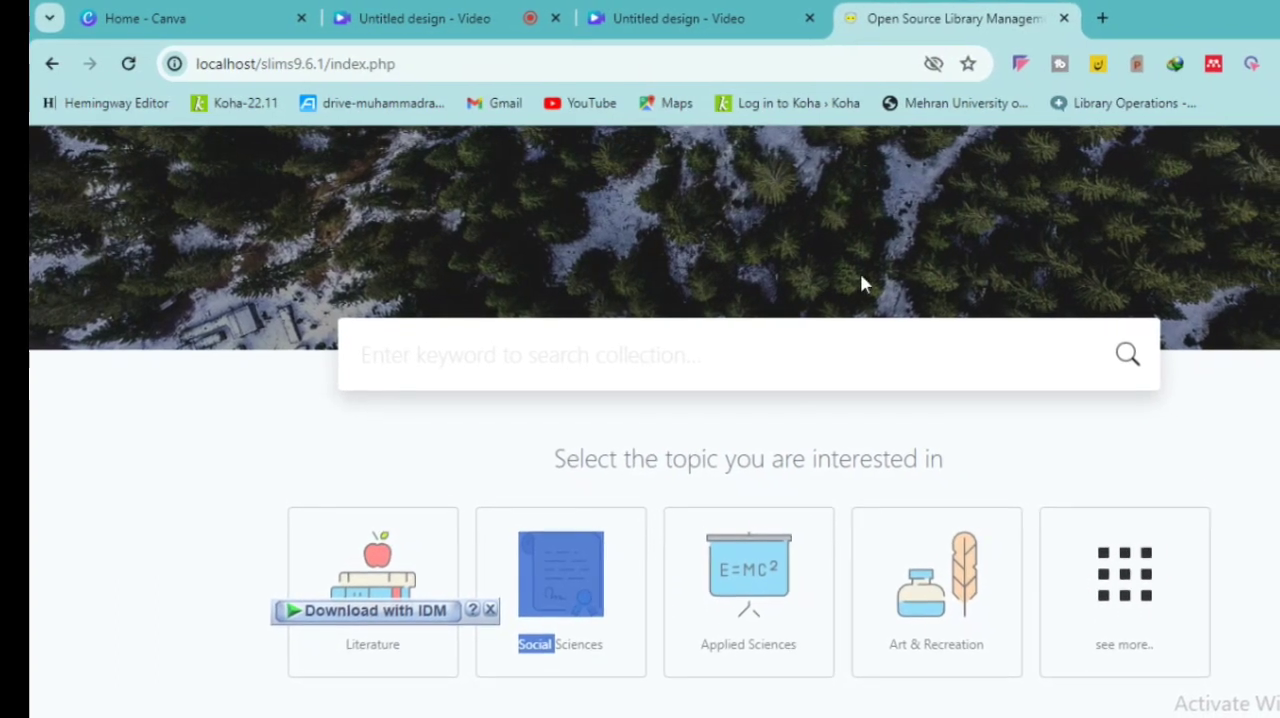
{"action": "left_click", "coordinate": [843, 355]}
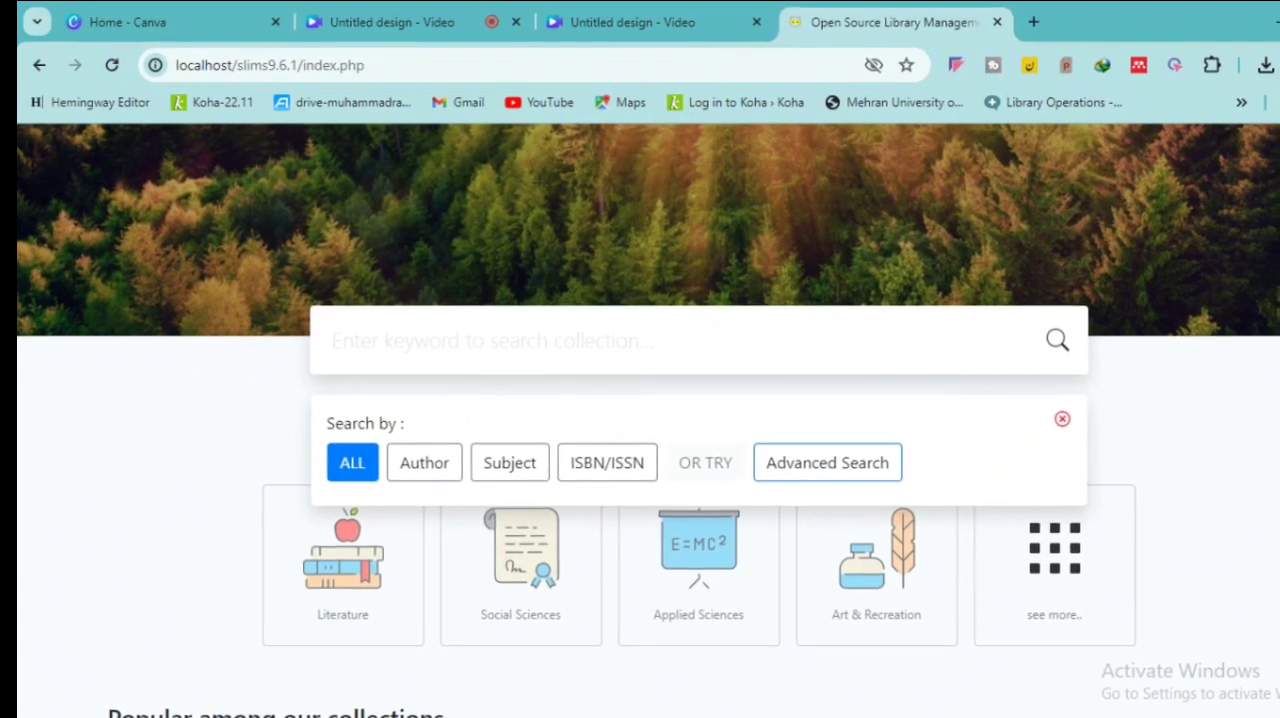
{"action": "scroll", "coordinate": [640, 420], "scroll_direction": "up", "scroll_amount": 3}
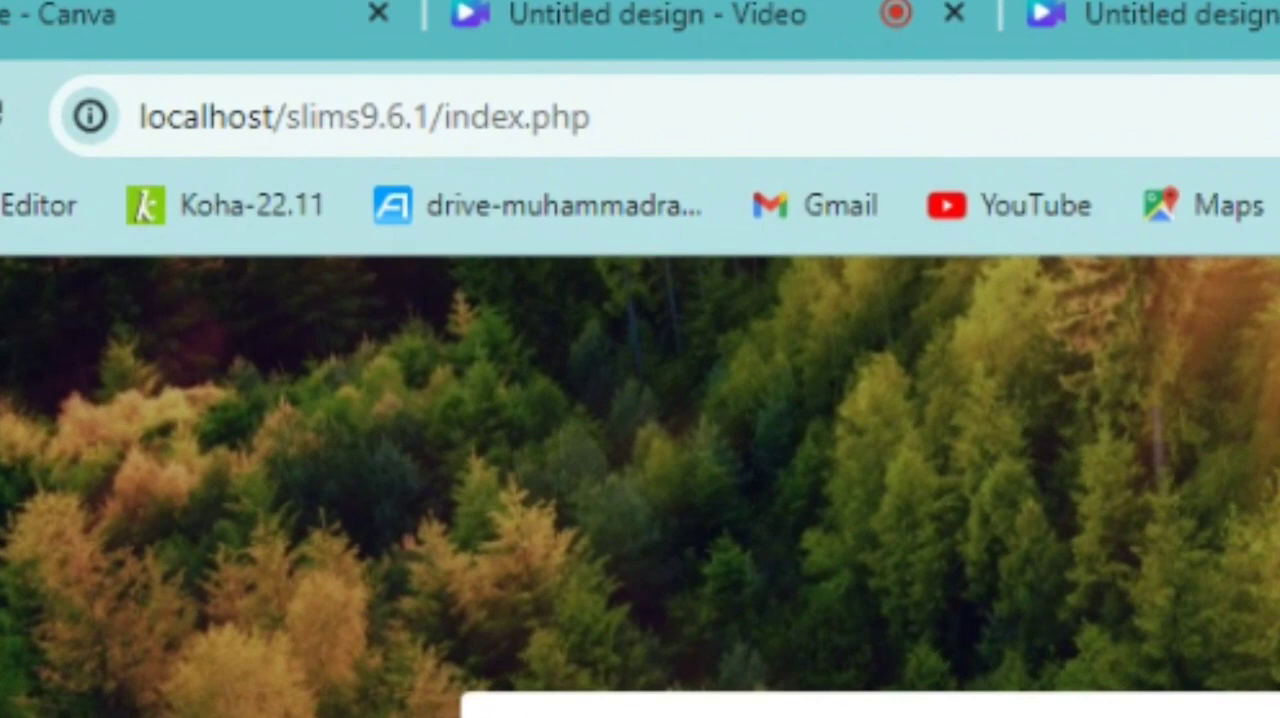
Load the SLiMS administration address localhost/slims9.6.1/admin in place of index.php
{"action": "left_click", "coordinate": [1090, 105]}
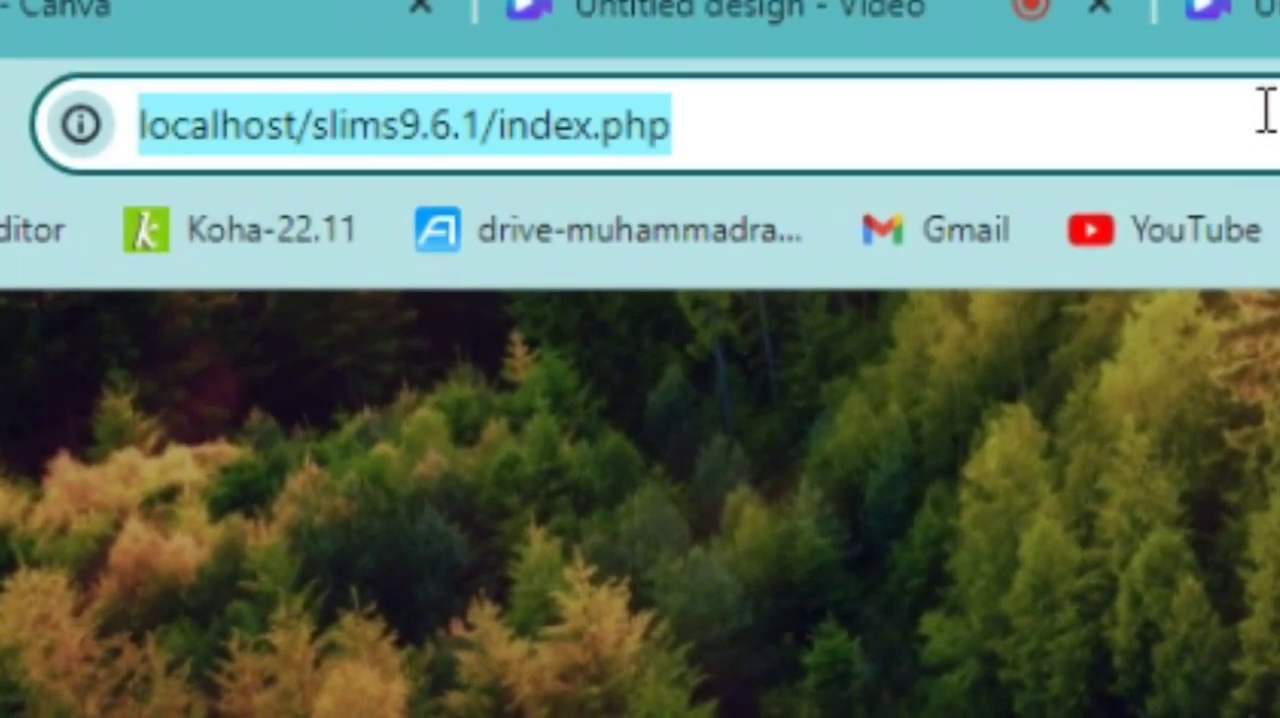
{"action": "left_click", "coordinate": [1265, 112]}
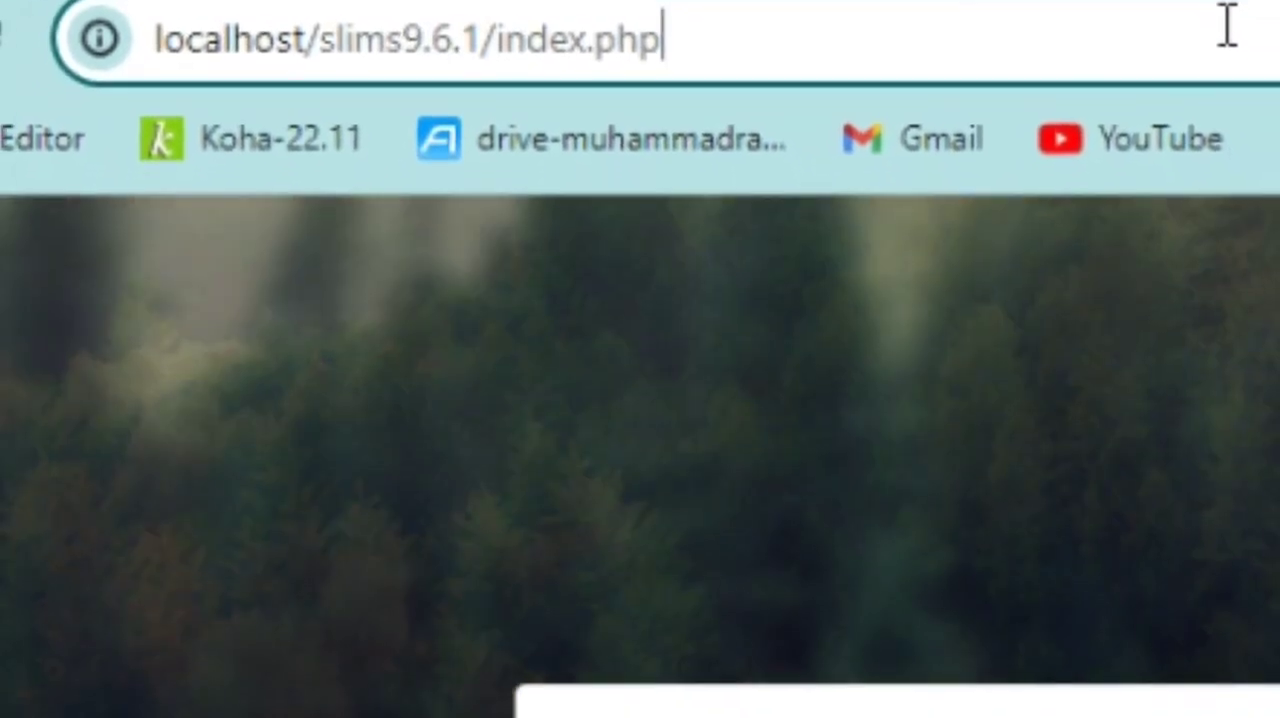
{"action": "key", "text": "BackSpace"}
{"action": "key", "text": "BackSpace"}
{"action": "key", "text": "BackSpace"}
{"action": "key", "text": "BackSpace"}
{"action": "key", "text": "BackSpace"}
{"action": "key", "text": "BackSpace"}
{"action": "key", "text": "BackSpace"}
{"action": "key", "text": "BackSpace"}
{"action": "key", "text": "BackSpace"}
{"action": "type", "text": "a"}
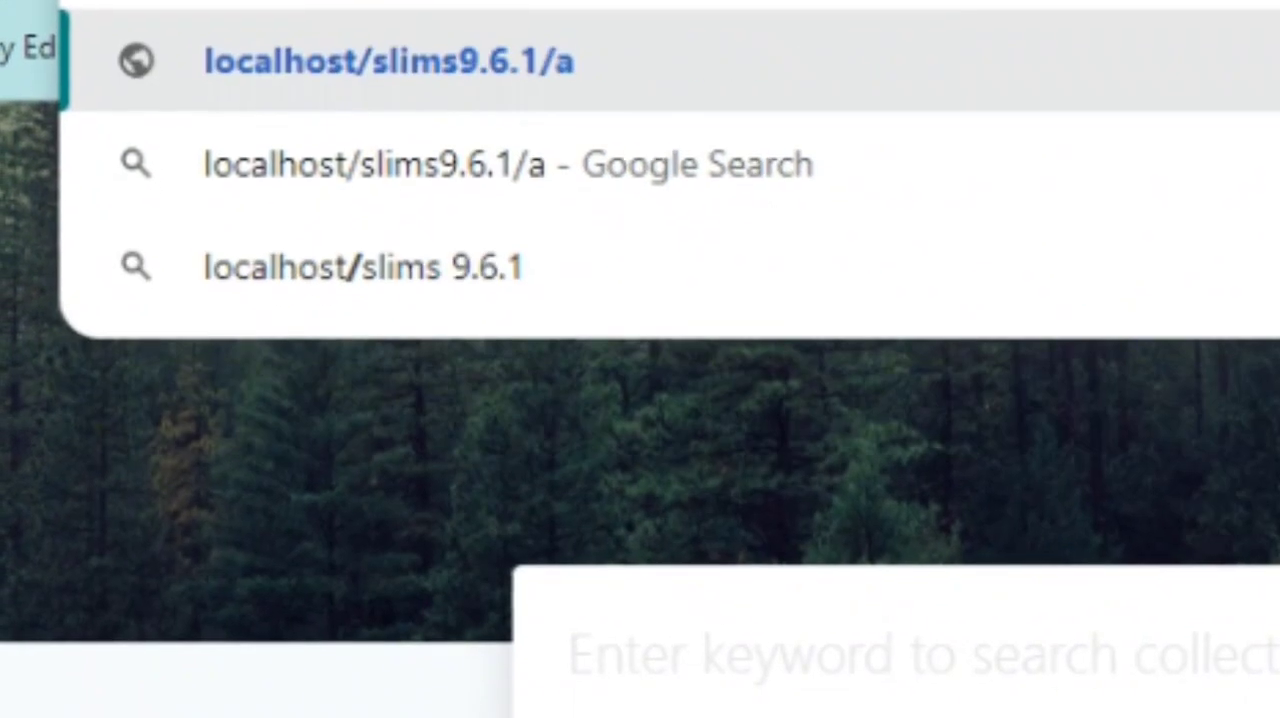
{"action": "type", "text": "dmin"}
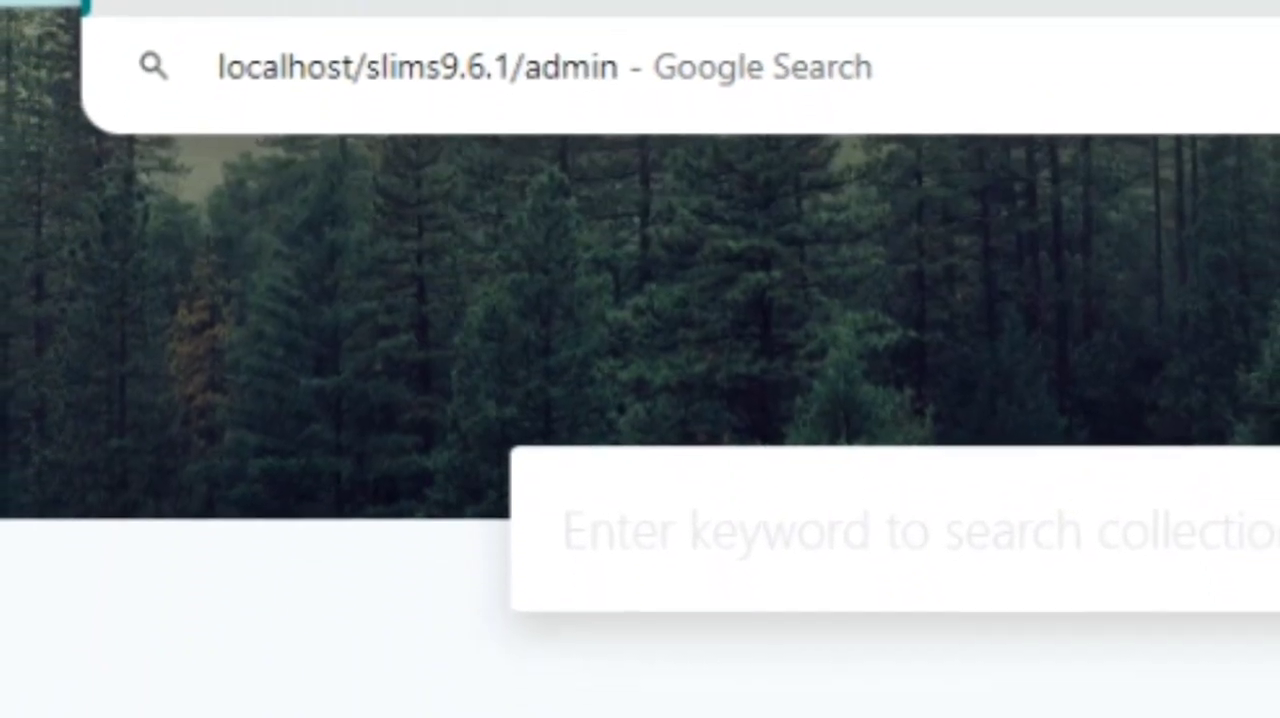
{"action": "key", "text": "Return"}
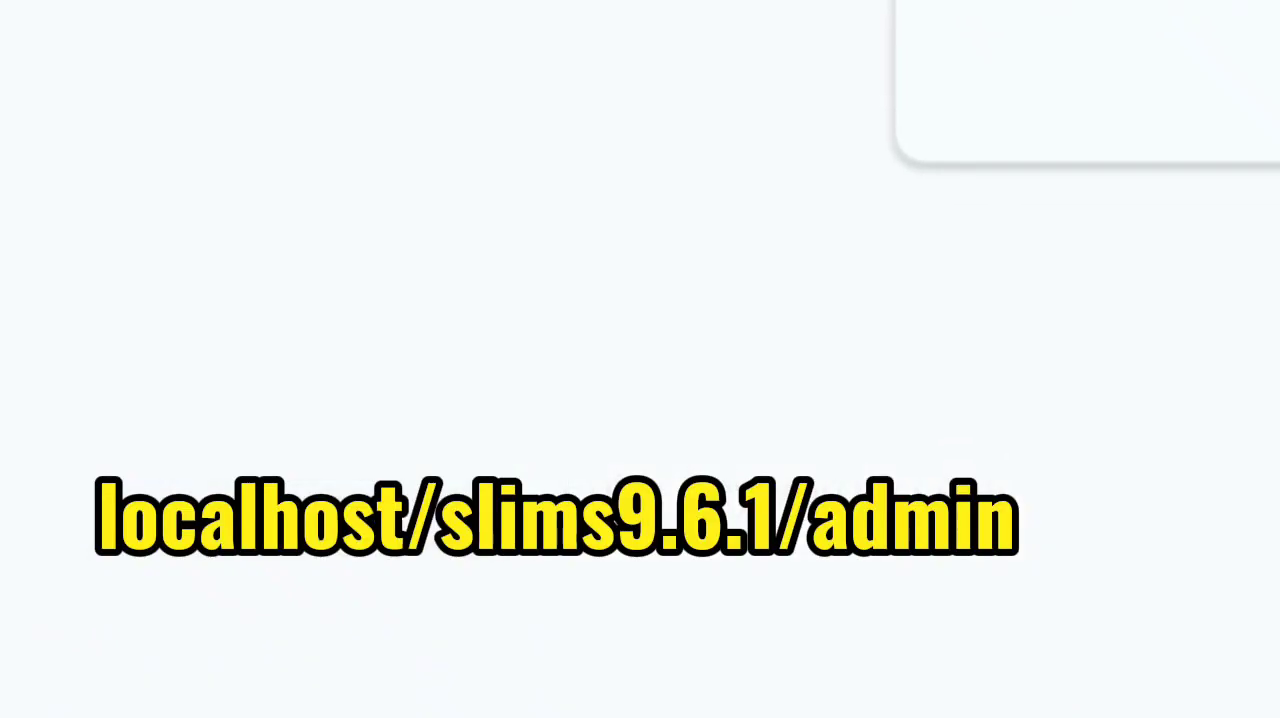
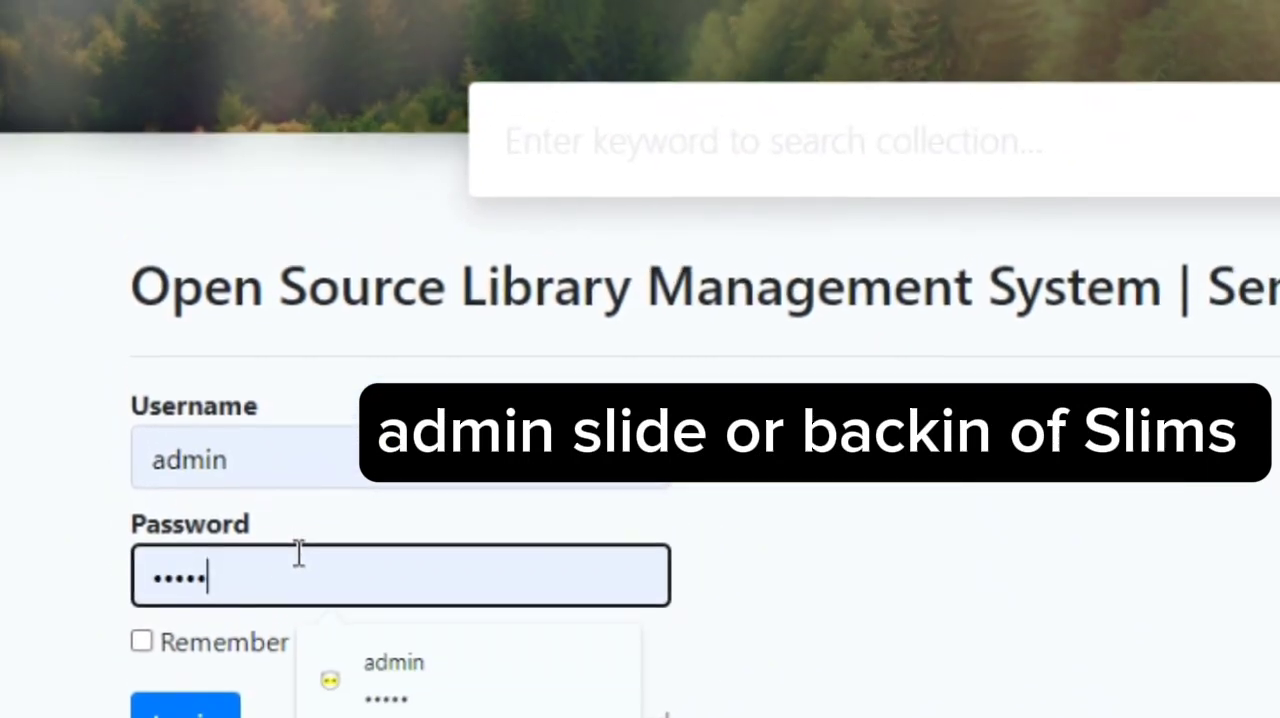
Log in to the library administration with the filled-in admin credentials and dismiss the browser's password breach warning
{"action": "left_click", "coordinate": [190, 710]}
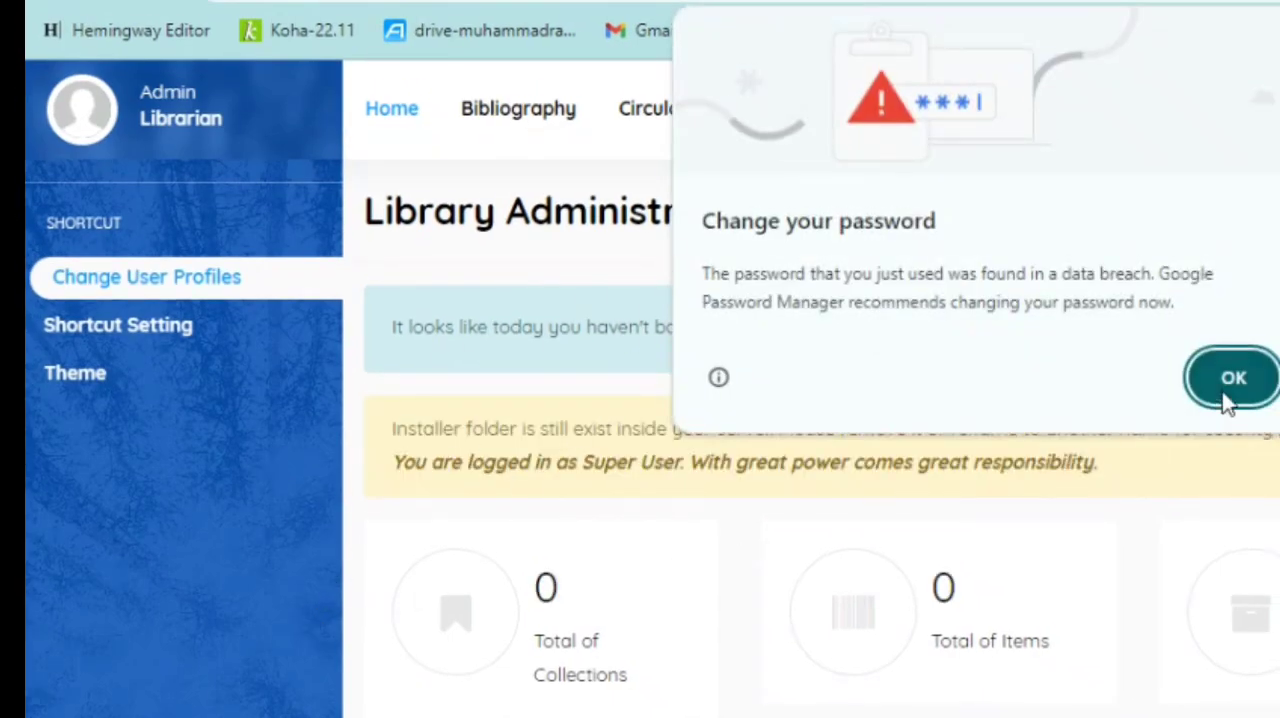
{"action": "left_click", "coordinate": [1258, 387]}
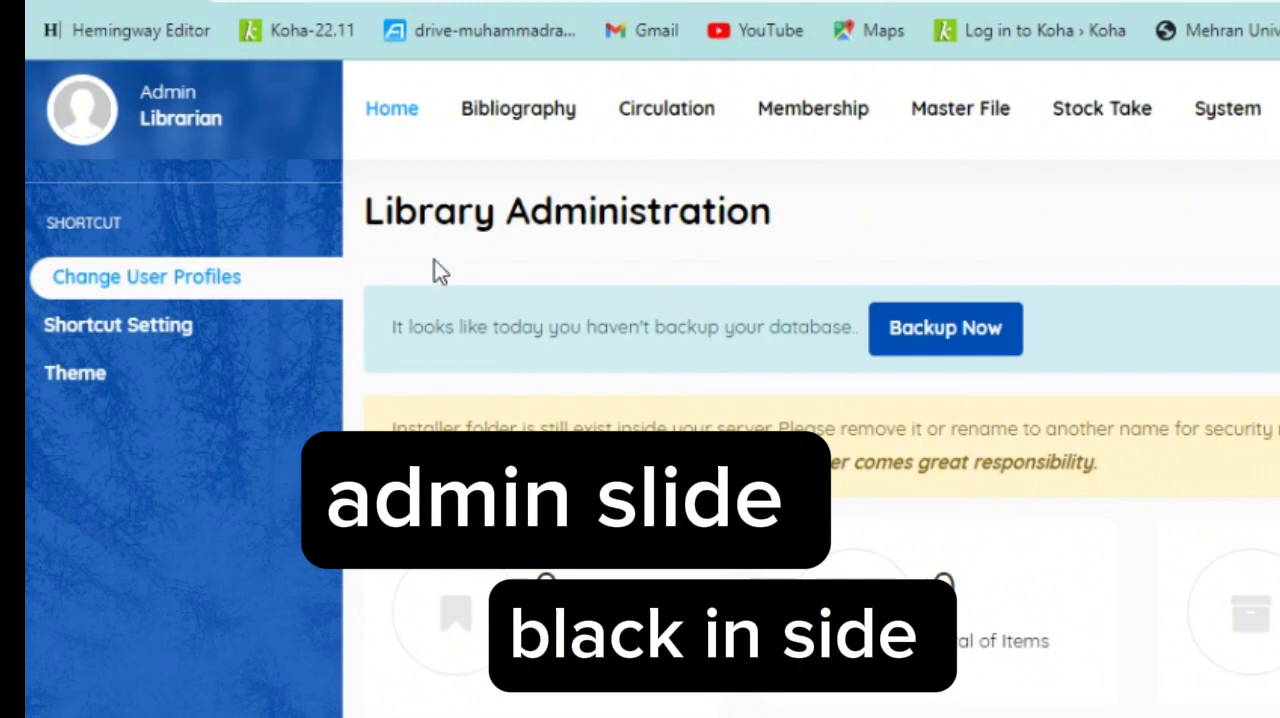